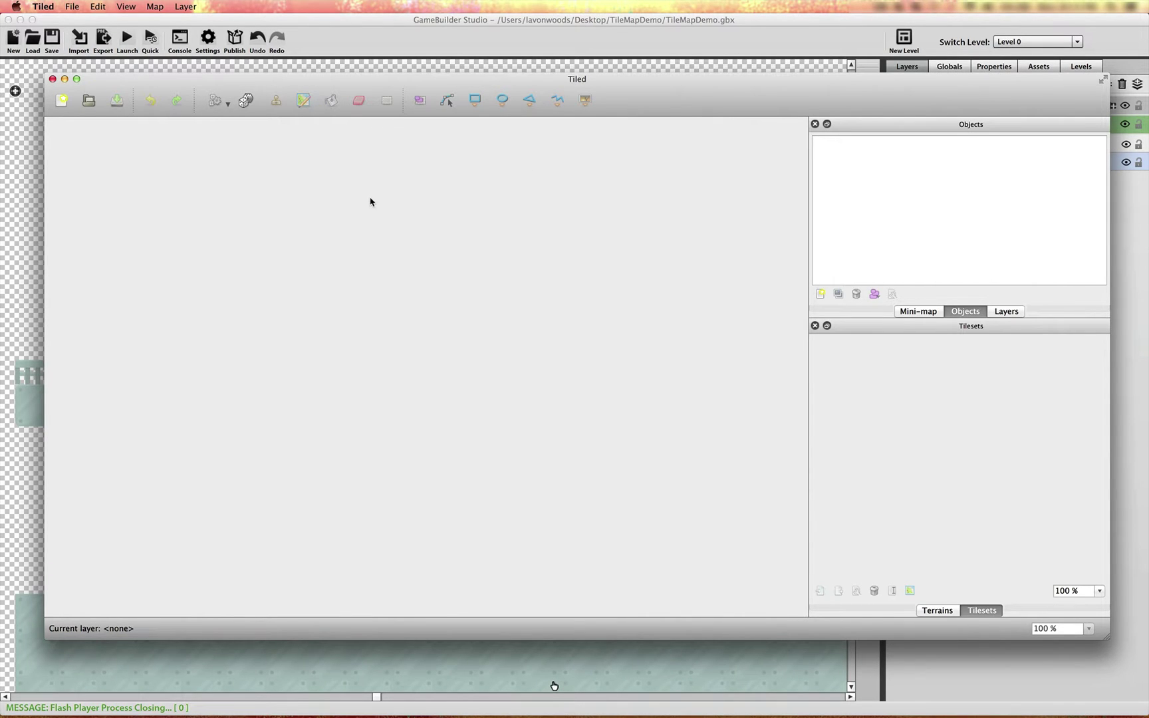
pyautogui.click(62, 101)
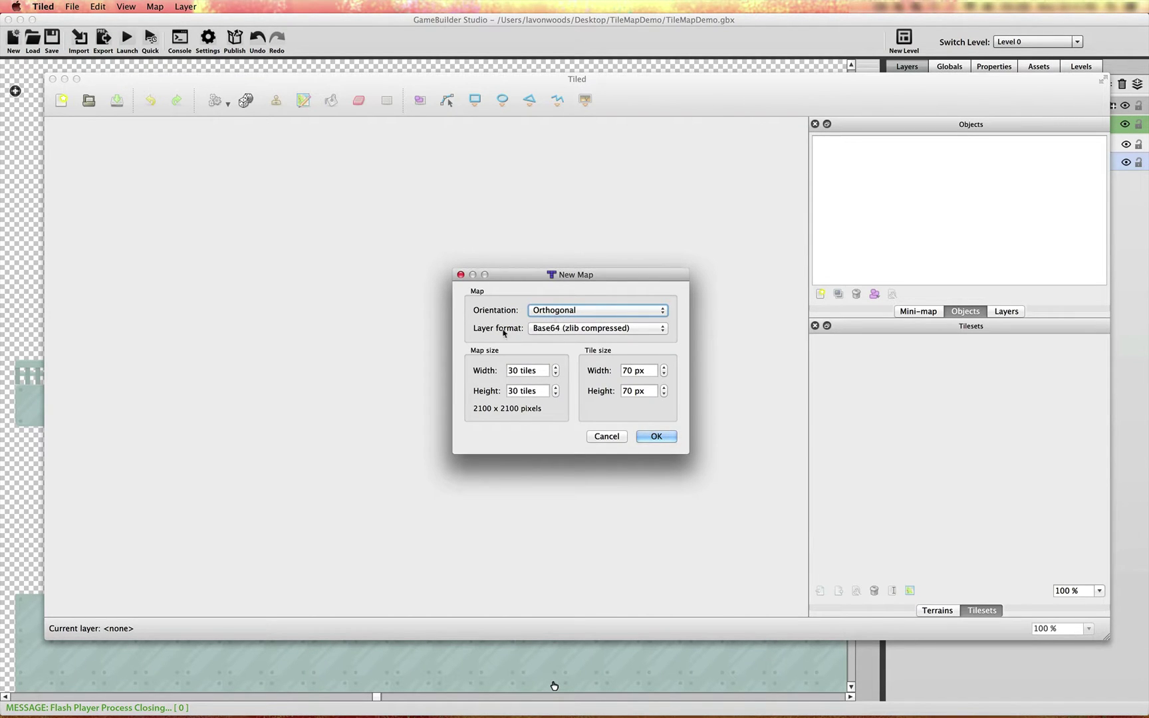
pyautogui.click(610, 330)
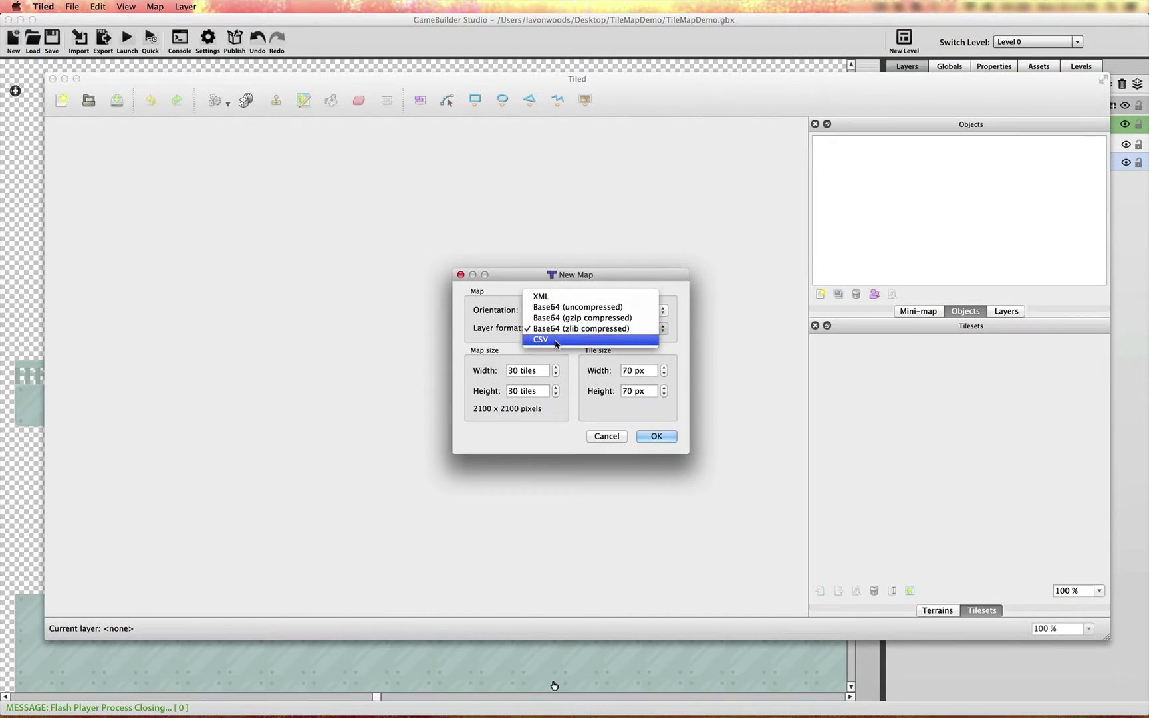
pyautogui.click(585, 418)
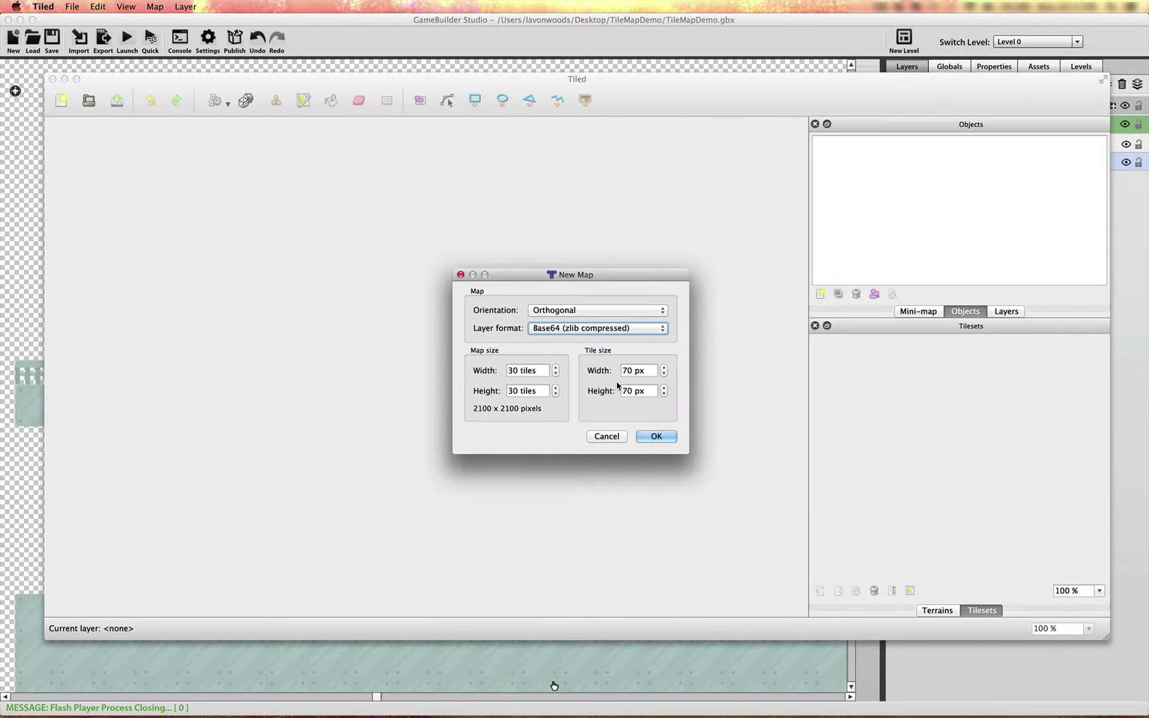
pyautogui.click(608, 437)
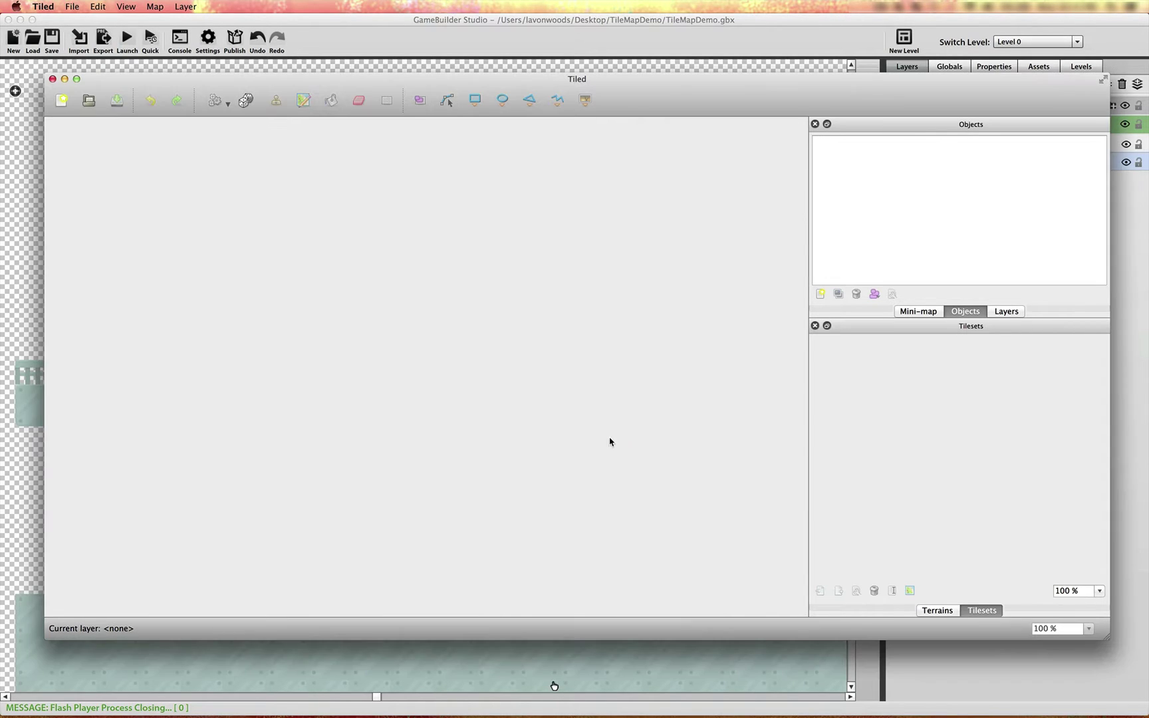
# Step: Open the most recent map file, FrostyMap.tmx
pyautogui.click(74, 6)
pyautogui.moveTo(150, 43)
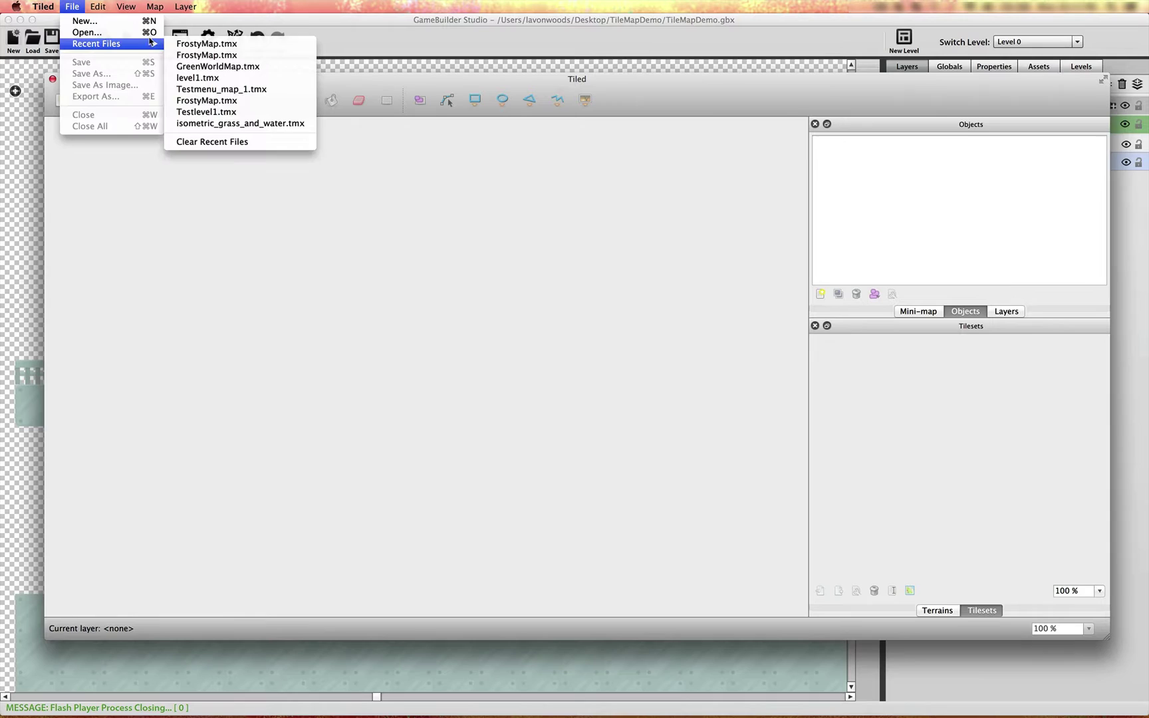
pyautogui.click(203, 43)
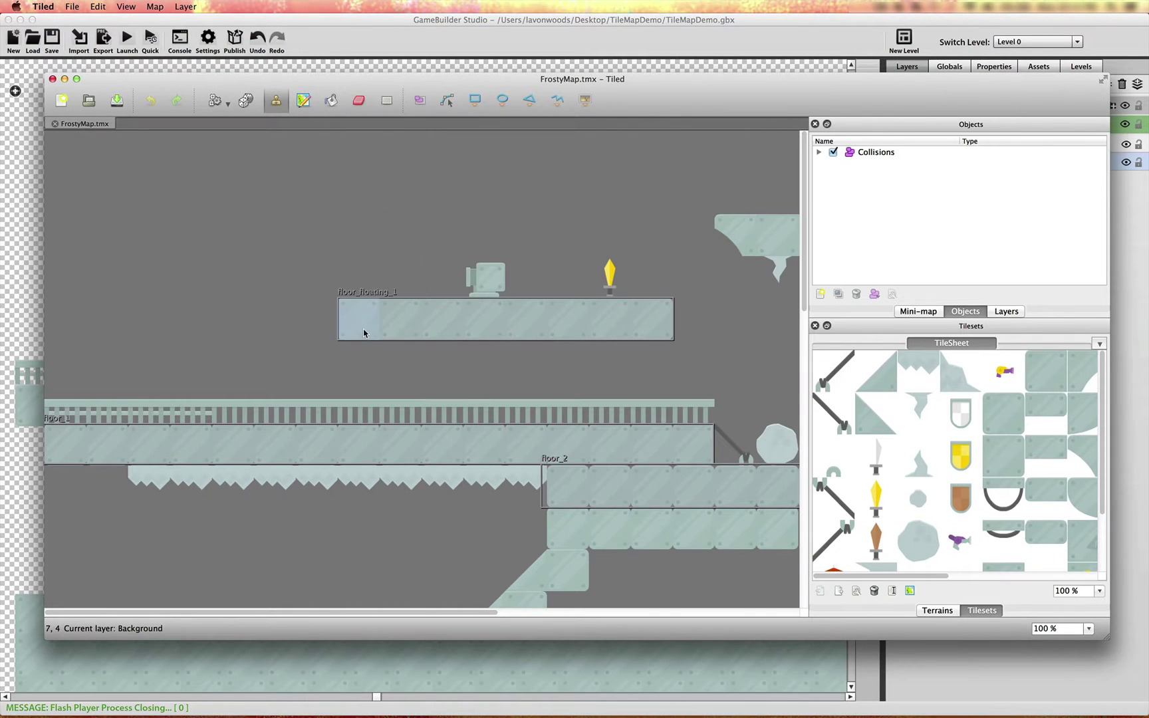
# Step: Examine the FrostyMap level layout and look through all the tiles in the TileSheet tileset
pyautogui.hscroll(5, 382, 384)
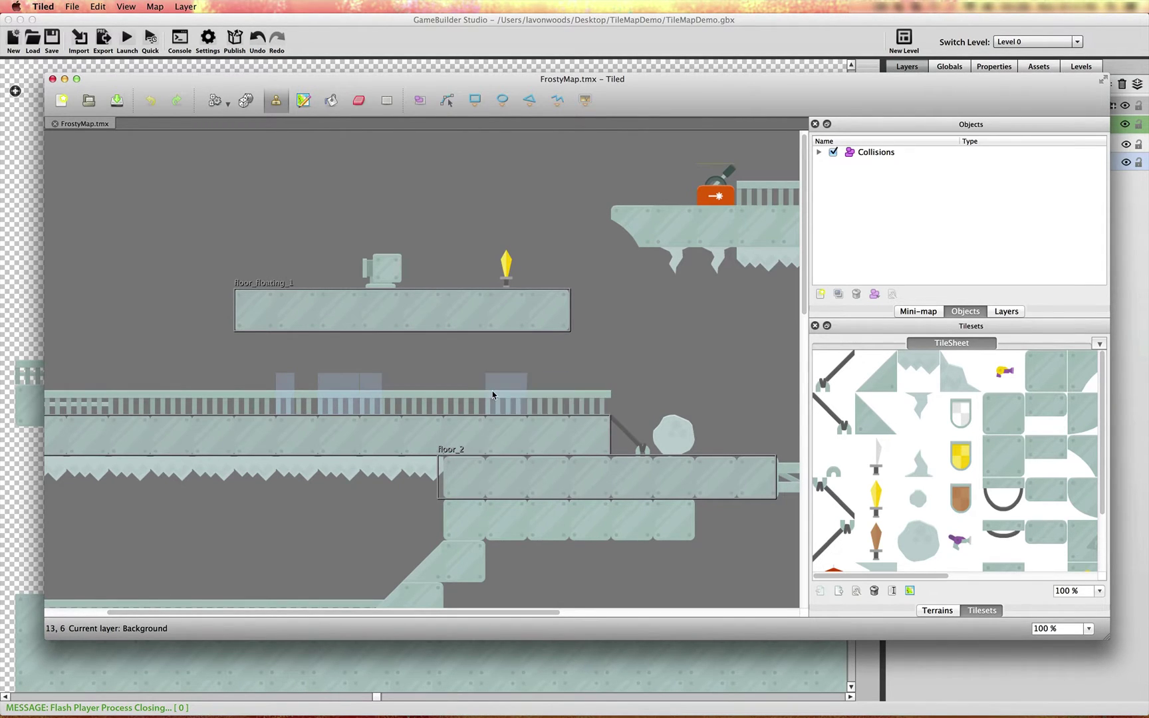
pyautogui.scroll(-5, 493, 395)
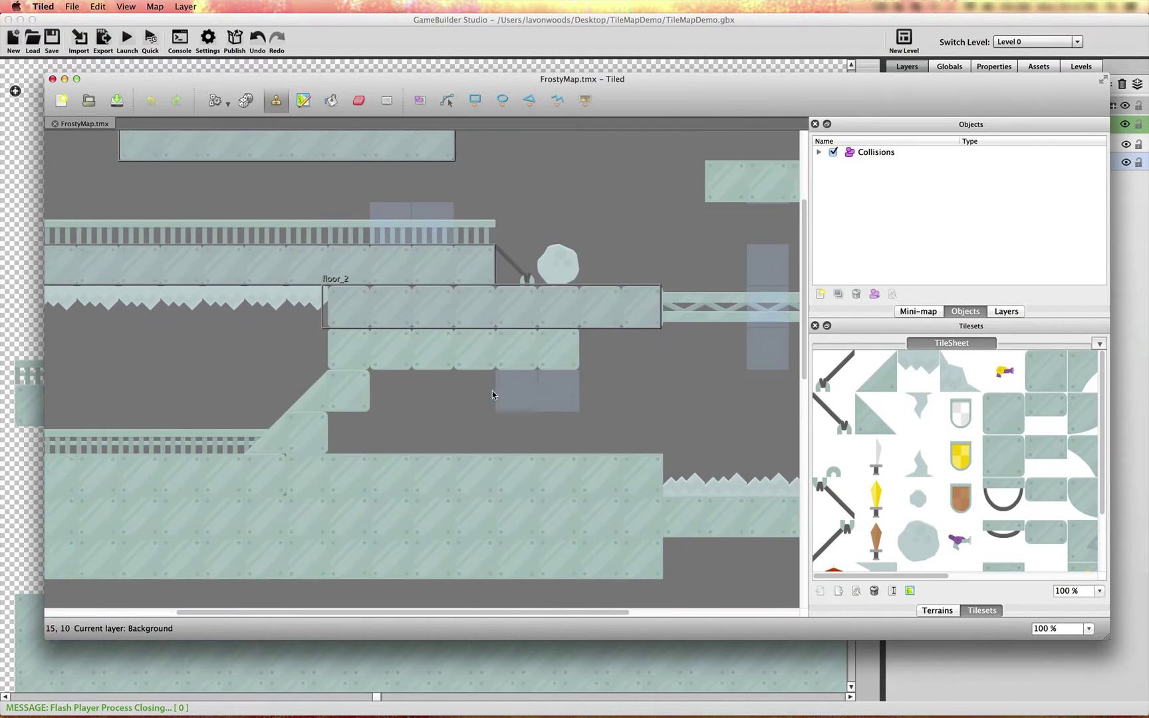
pyautogui.hscroll(5, 492, 392)
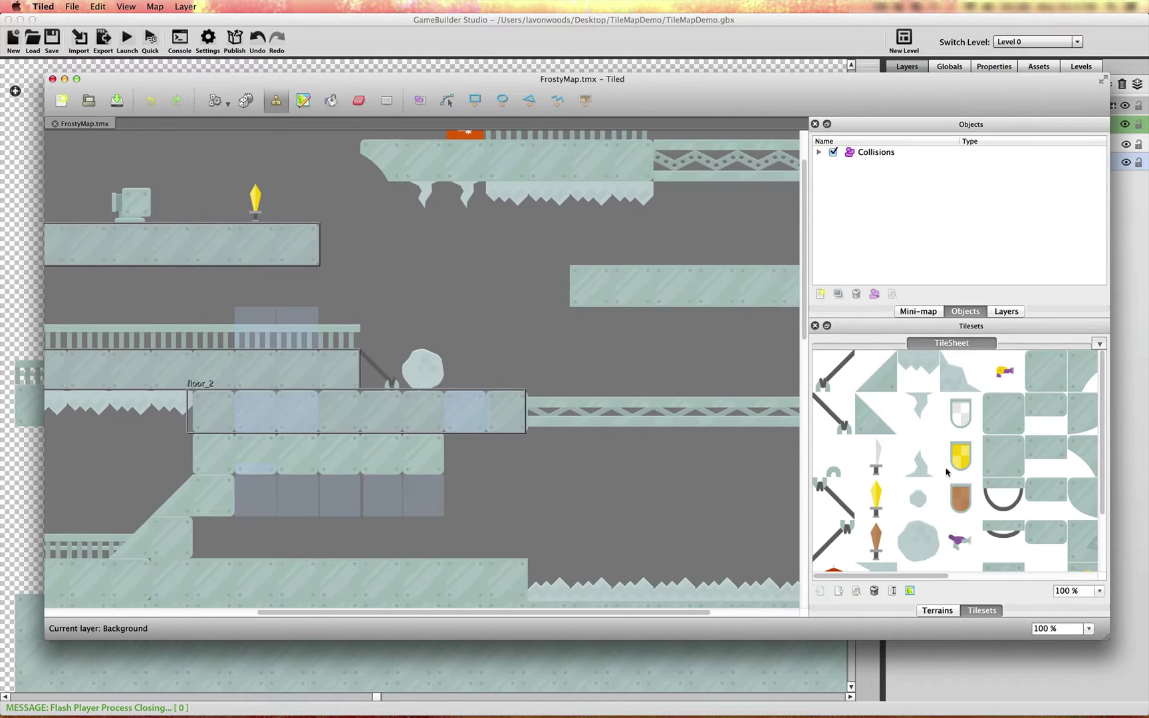
pyautogui.scroll(-3, 1029, 461)
pyautogui.scroll(3, 1029, 462)
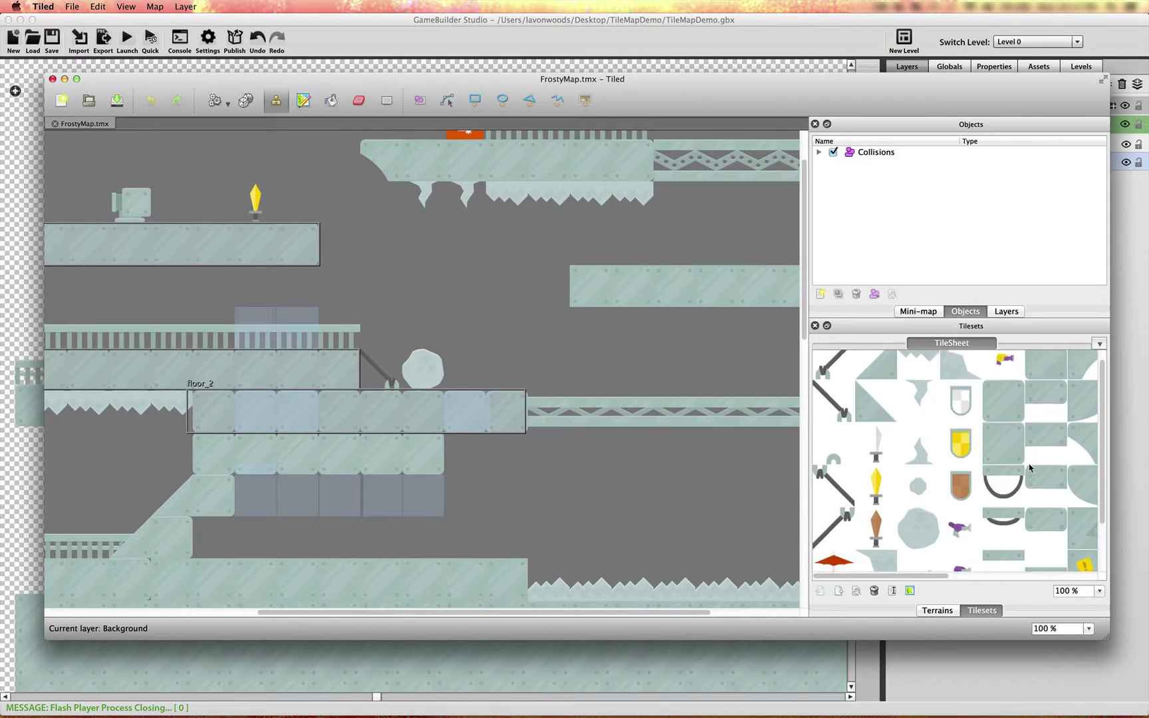
pyautogui.hscroll(5, 1029, 464)
pyautogui.hscroll(6, 1030, 468)
pyautogui.scroll(-3, 1030, 468)
pyautogui.hscroll(-10, 1029, 468)
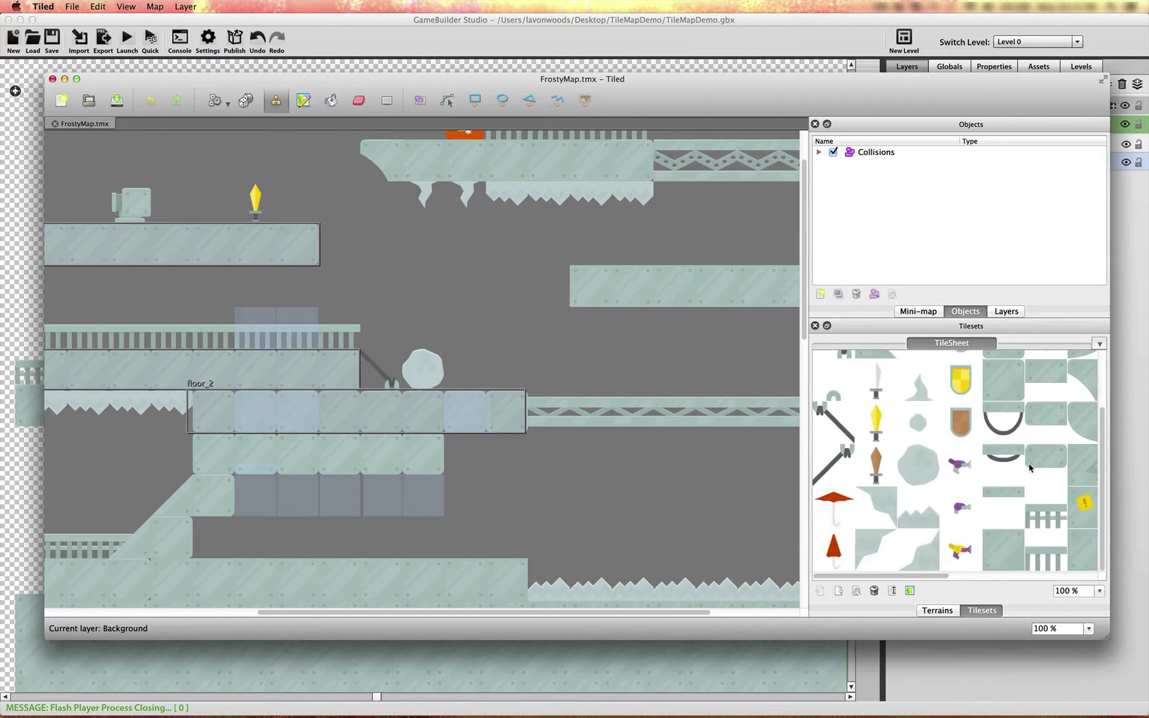
pyautogui.scroll(3, 1030, 468)
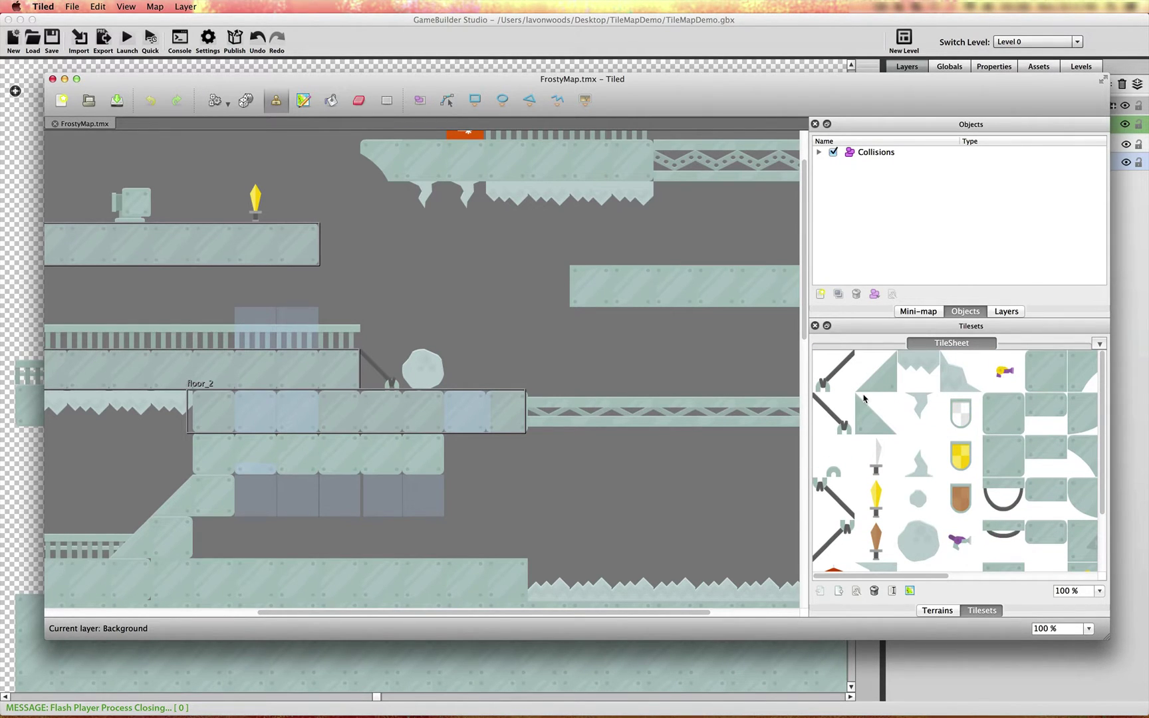
pyautogui.hscroll(10, 886, 461)
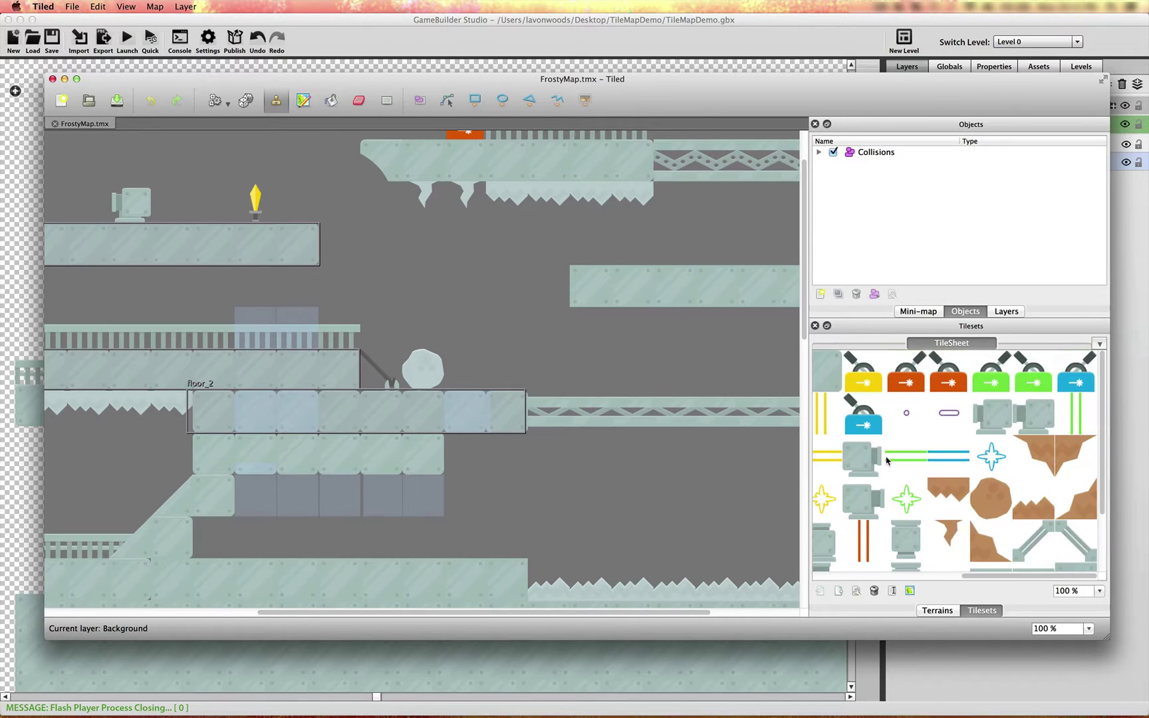
pyautogui.scroll(-3, 886, 461)
pyautogui.hscroll(-10, 887, 461)
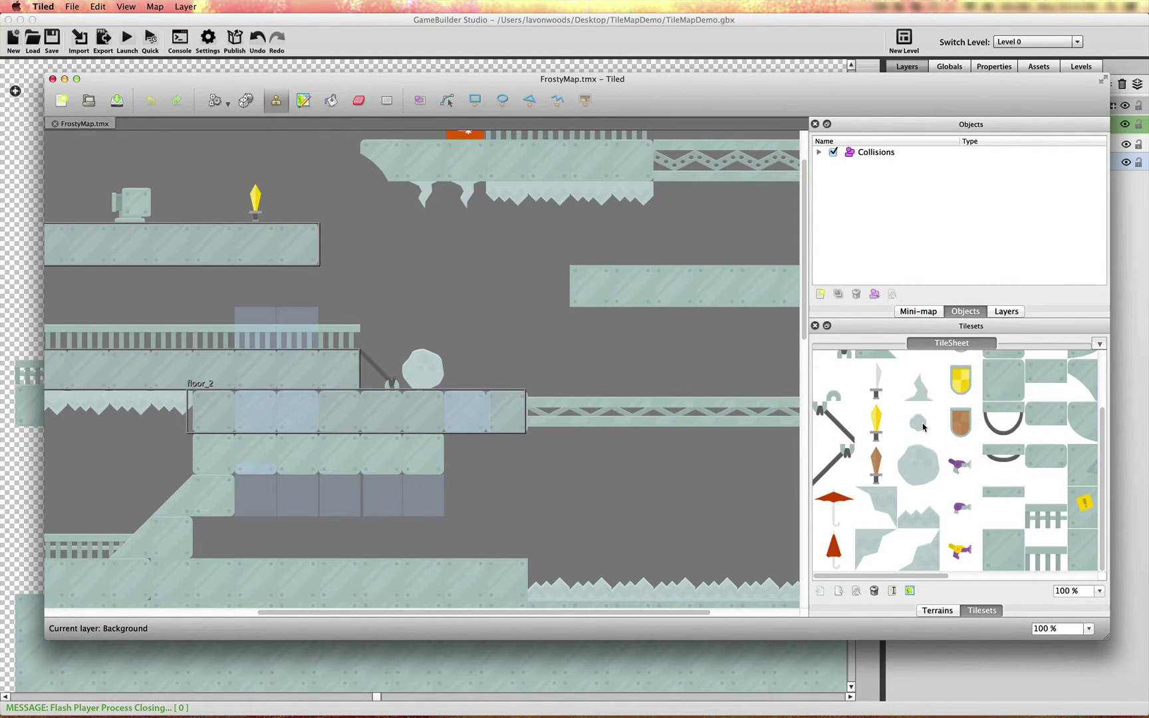
# Step: Switch to Finder and preview the individual tile images in the Tiles folder, from beamBolts.png to dirtCaveSpikeTop.png
pyautogui.press('super+Tab')
pyautogui.press('super+Tab')
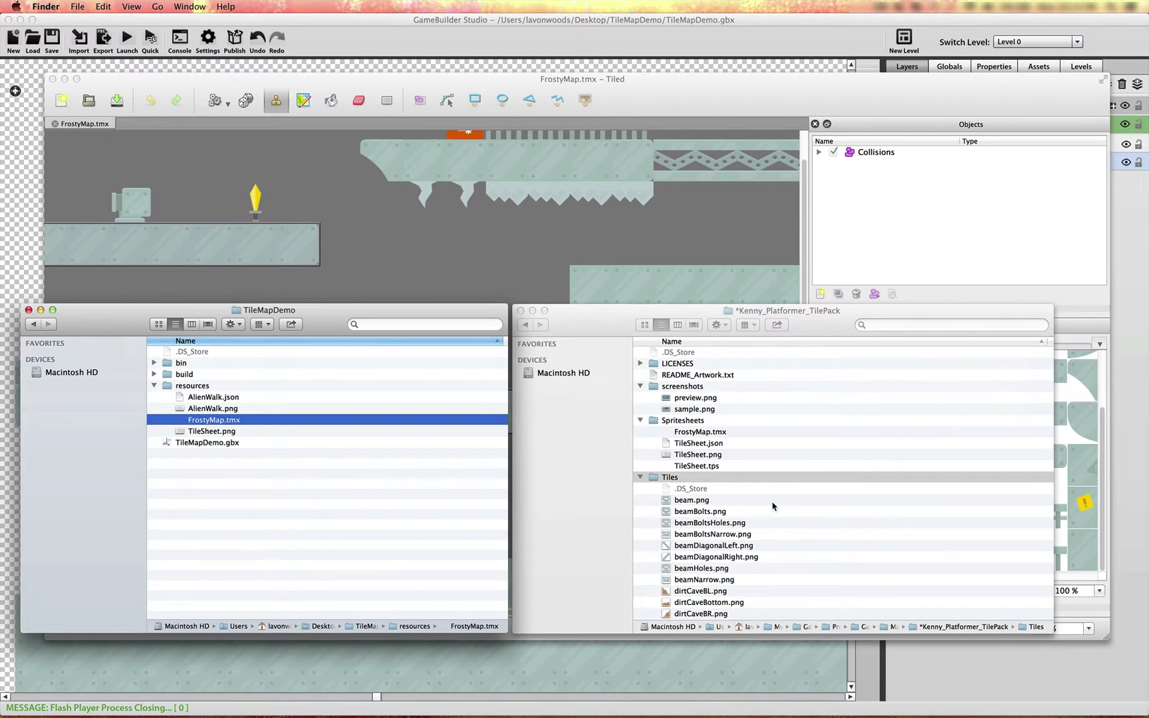
pyautogui.scroll(-3, 775, 506)
pyautogui.scroll(-1, 773, 506)
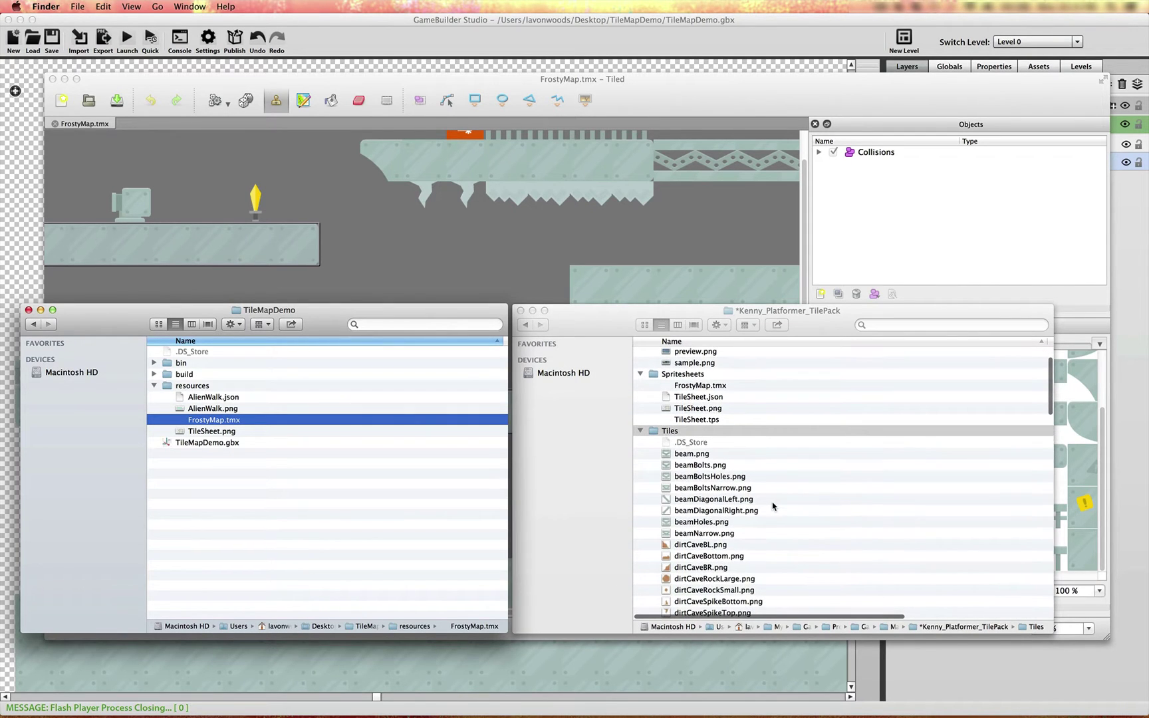
pyautogui.click(706, 466)
pyautogui.click(706, 466)
pyautogui.press('space')
pyautogui.press('Down')
pyautogui.press('Down')
pyautogui.press('Down')
pyautogui.press('Down')
pyautogui.press('Down')
pyautogui.press('Down')
pyautogui.press('Down')
pyautogui.press('Down')
pyautogui.press('Down')
pyautogui.press('Down')
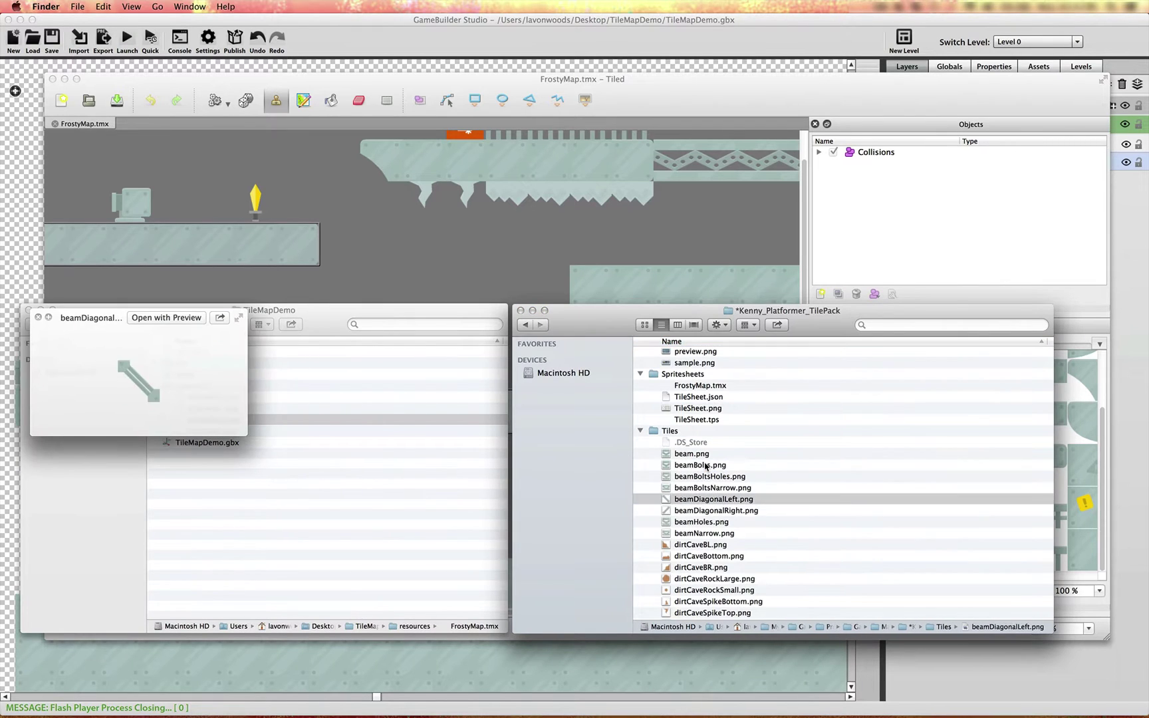
pyautogui.press('Down')
pyautogui.press('Down')
pyautogui.press('Down')
pyautogui.press('space')
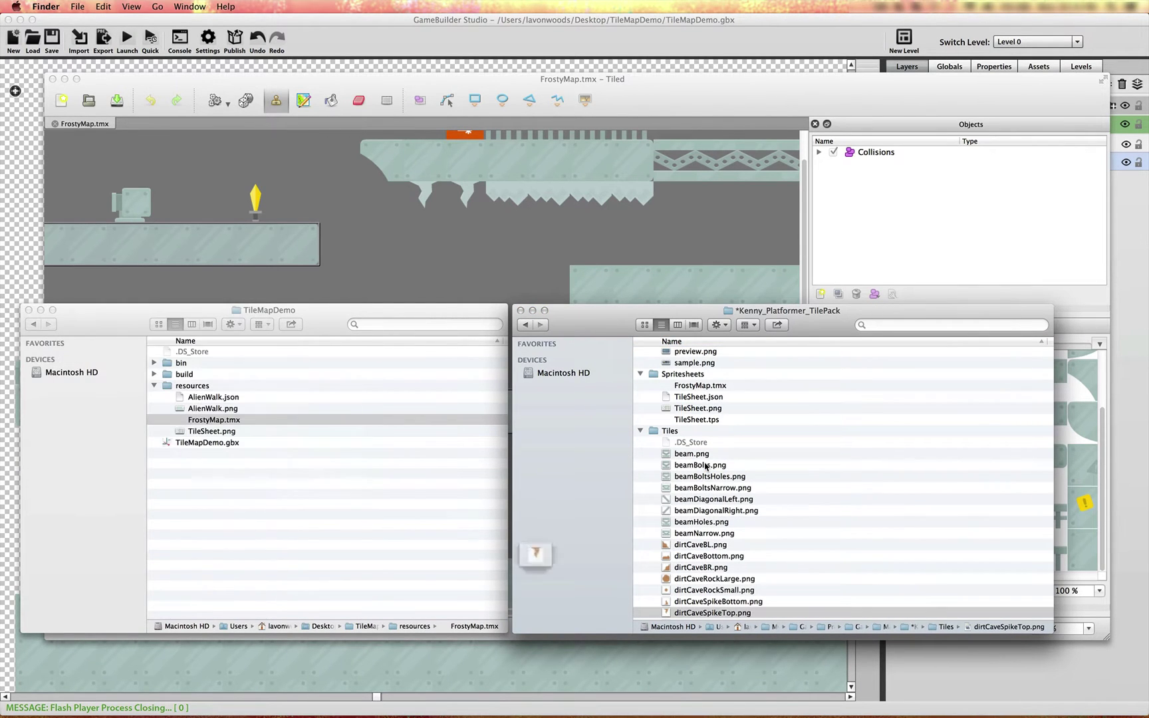
# Step: Switch to TexturePacker to examine the packed TileSheet.tps sprite sheet, and return to Tiled
pyautogui.click(646, 91)
pyautogui.press('super+Tab')
pyautogui.press('super+Tab')
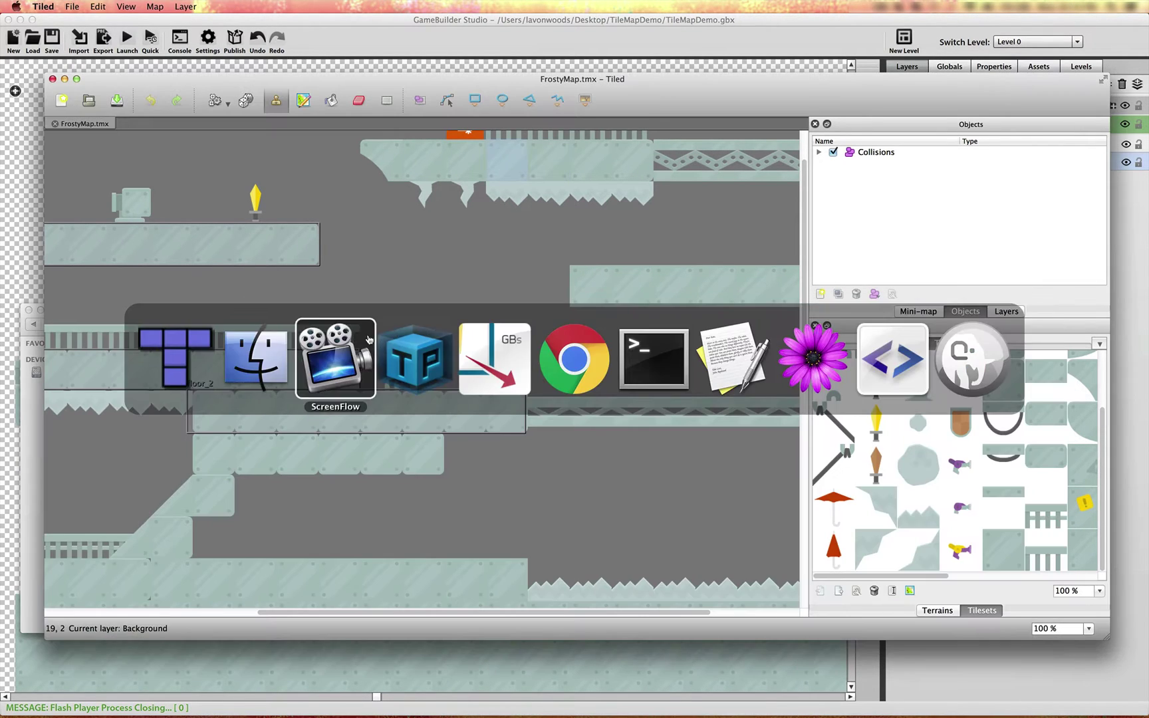
pyautogui.click(416, 346)
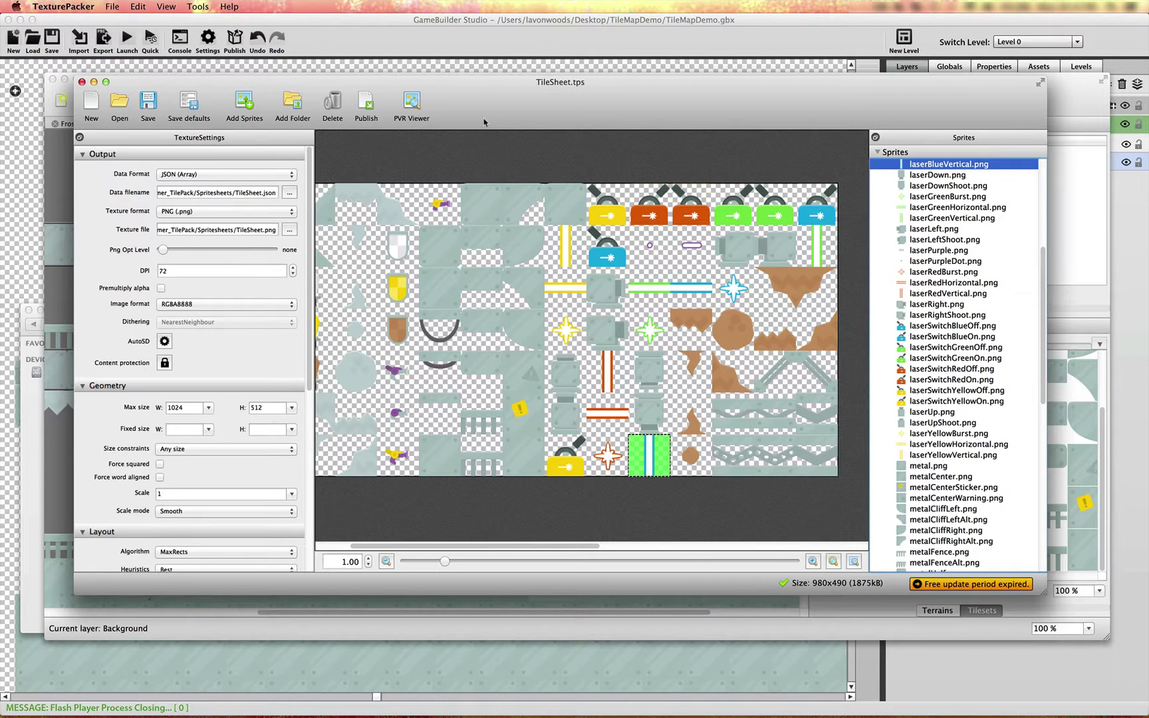
pyautogui.click(62, 165)
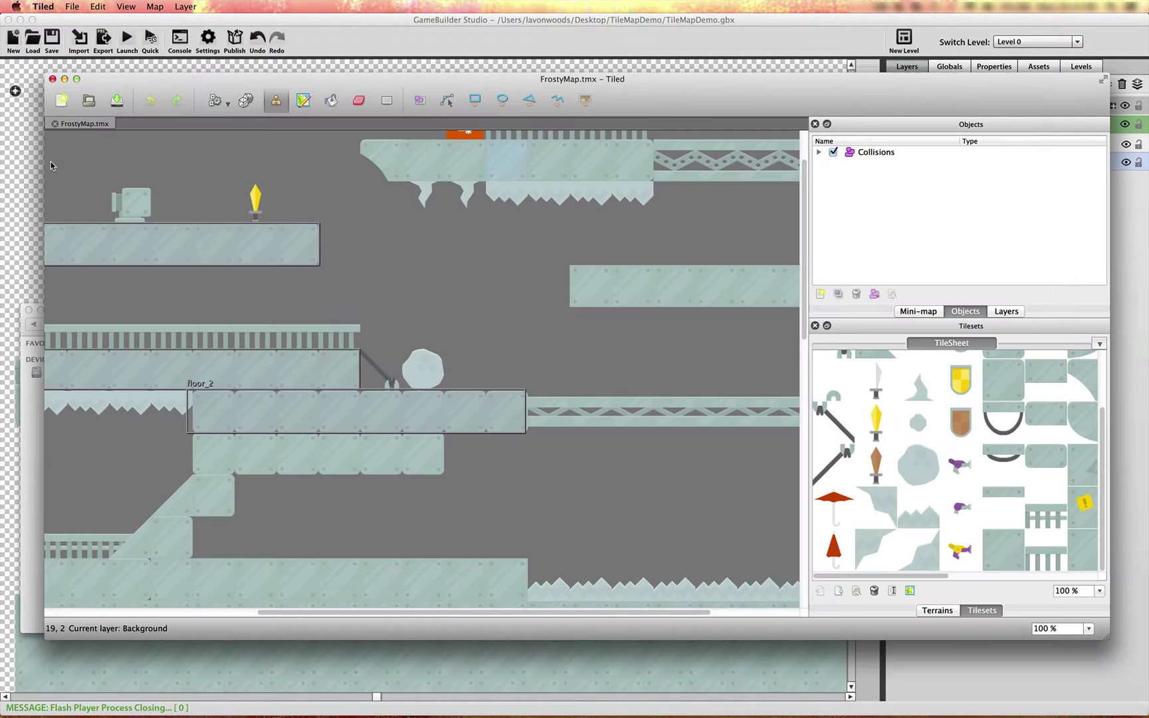
pyautogui.click(155, 7)
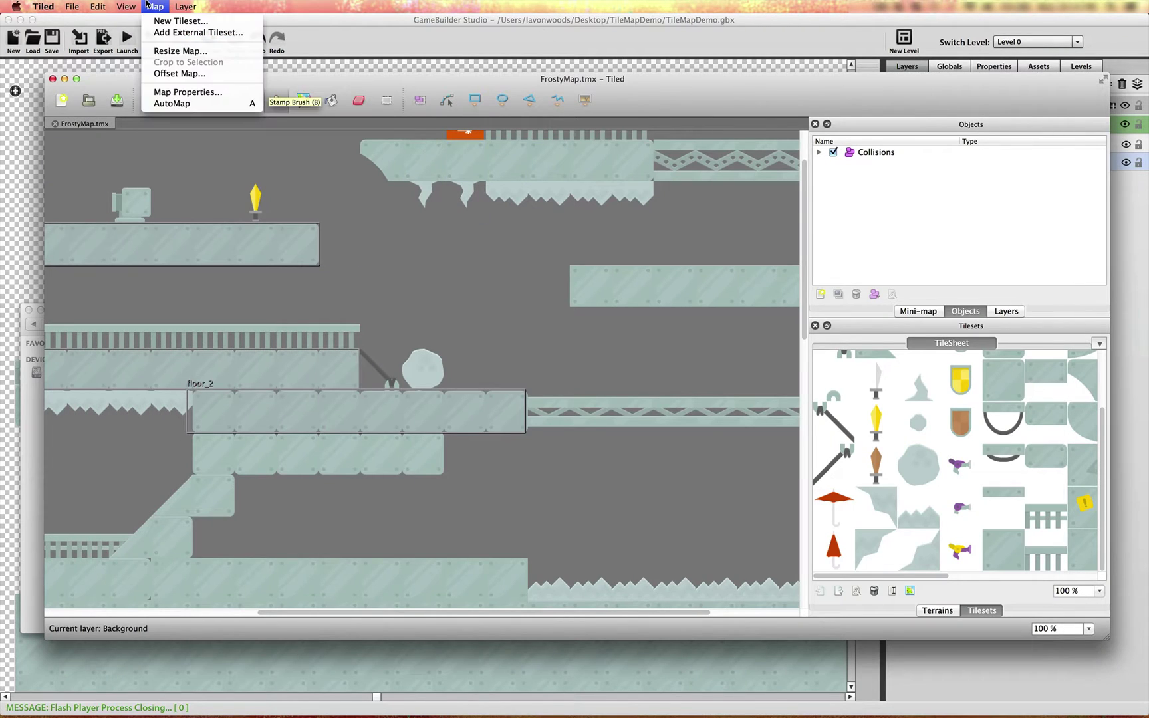
pyautogui.click(156, 21)
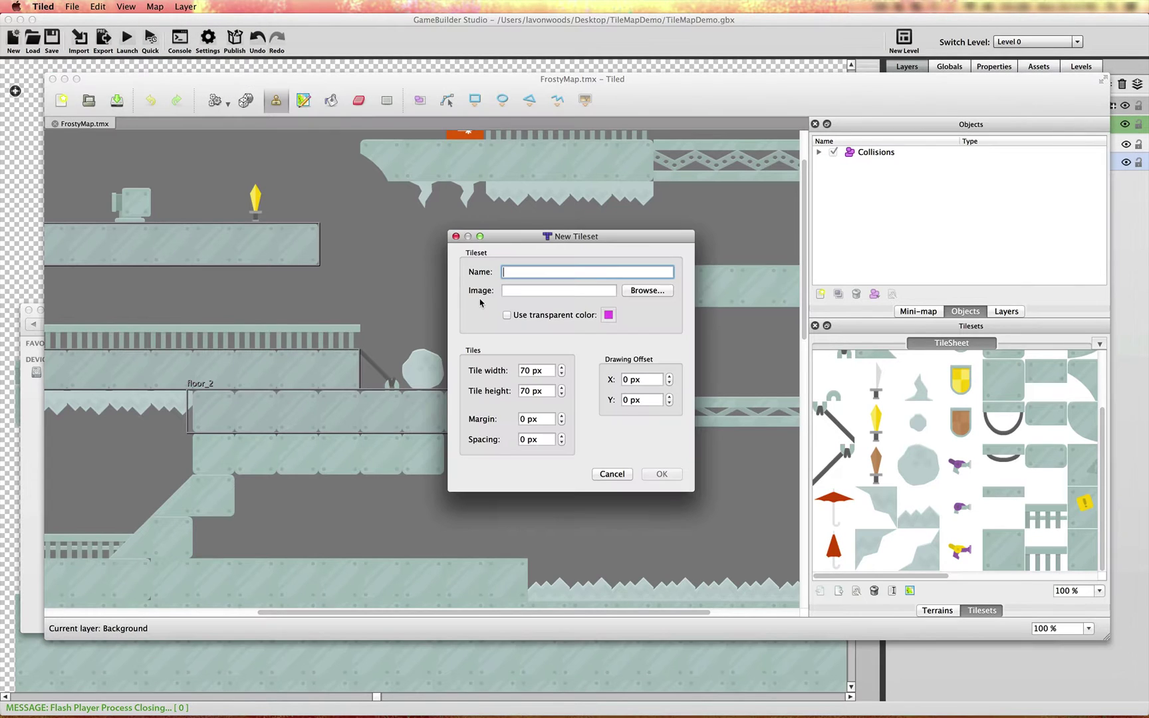
pyautogui.click(648, 290)
pyautogui.click(836, 527)
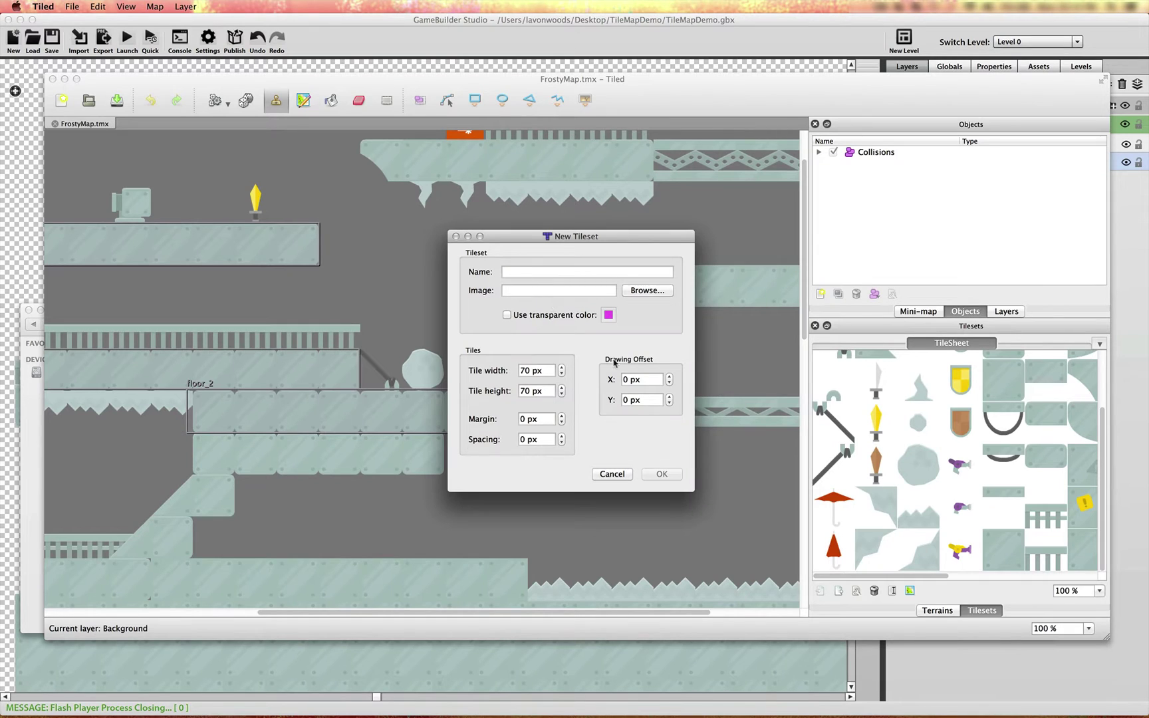
pyautogui.click(612, 474)
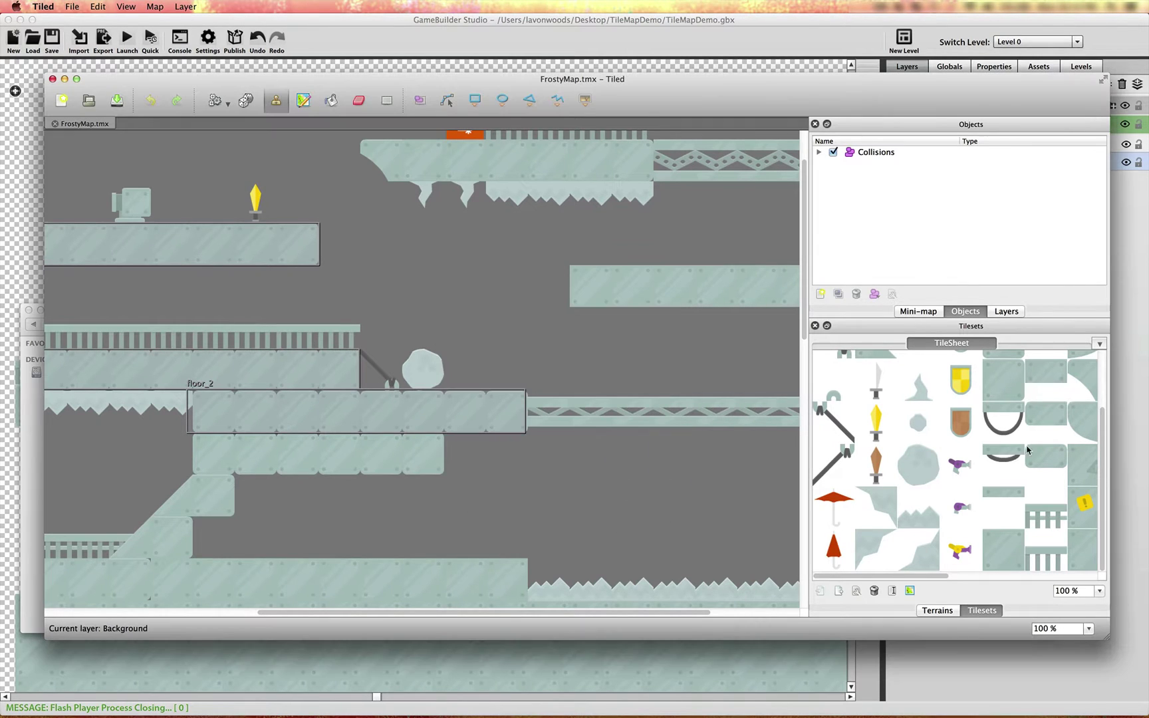
# Step: Stamp the bronze sword tile near the end of the floor_2 platform and on top of the floating platform beside it
pyautogui.click(1013, 557)
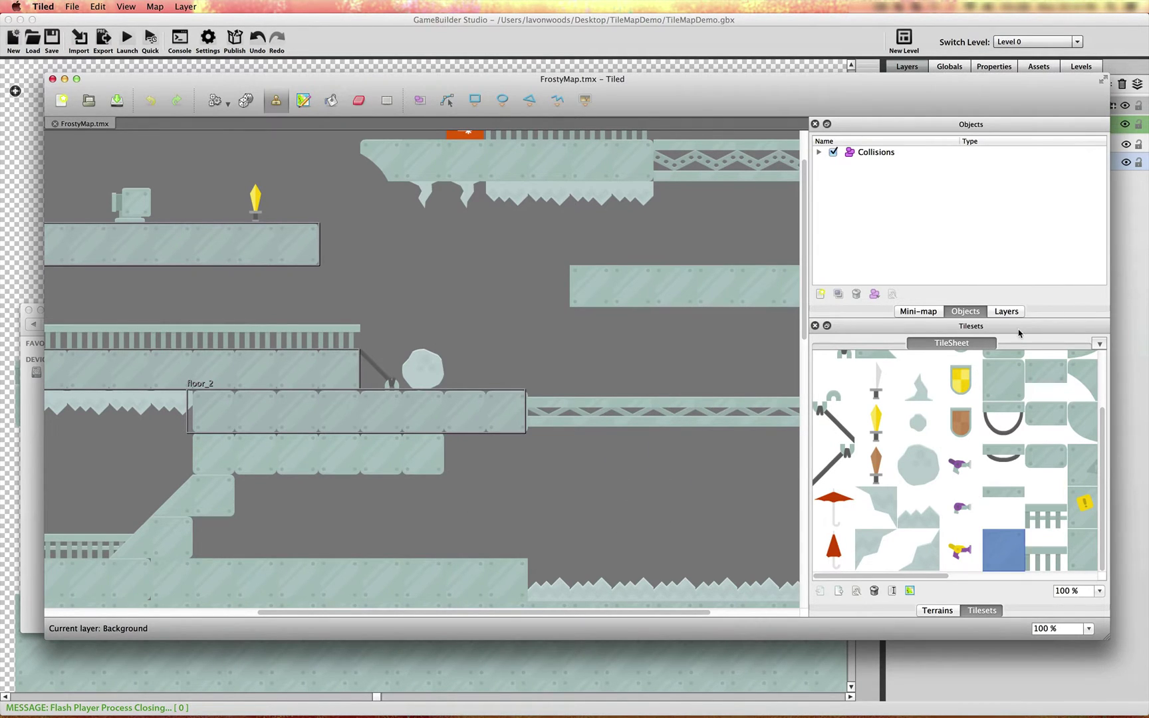
pyautogui.click(1016, 376)
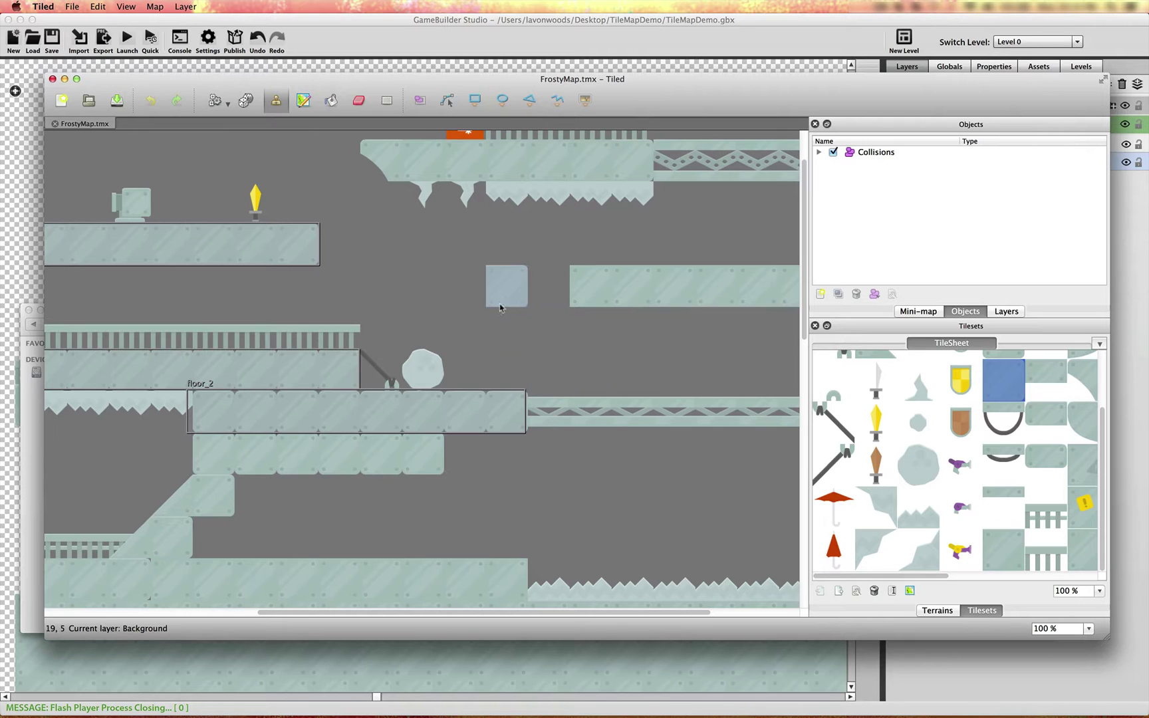
pyautogui.click(878, 424)
pyautogui.click(877, 451)
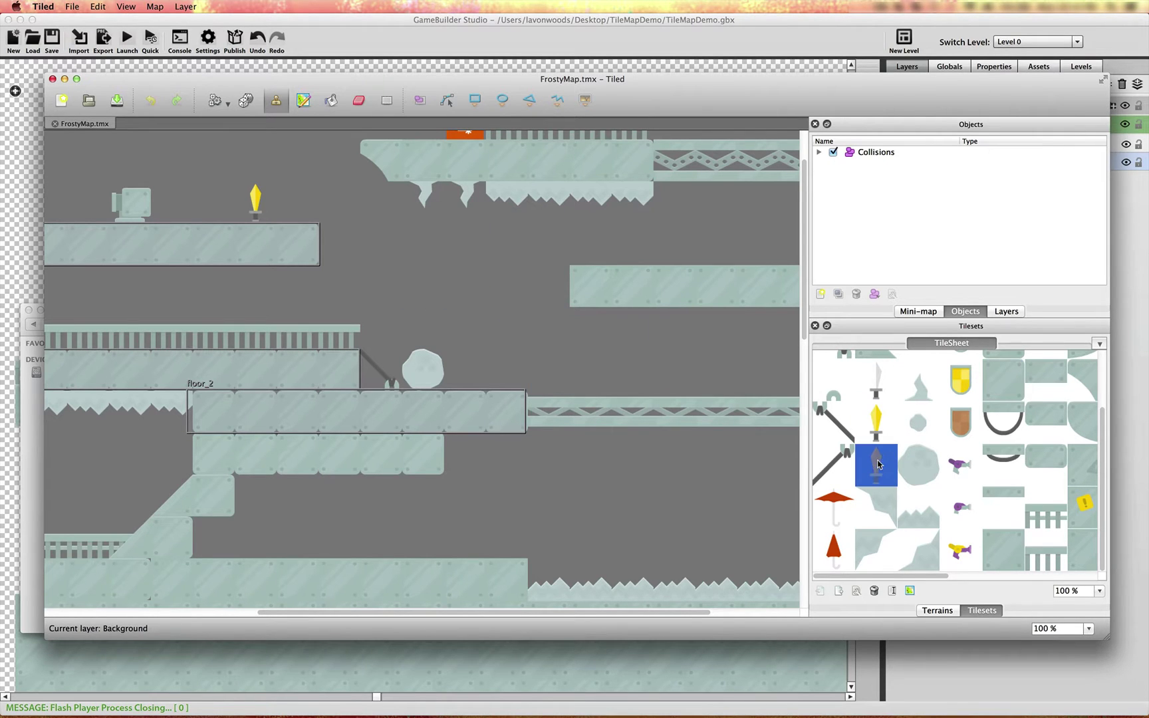
pyautogui.click(506, 369)
pyautogui.click(629, 246)
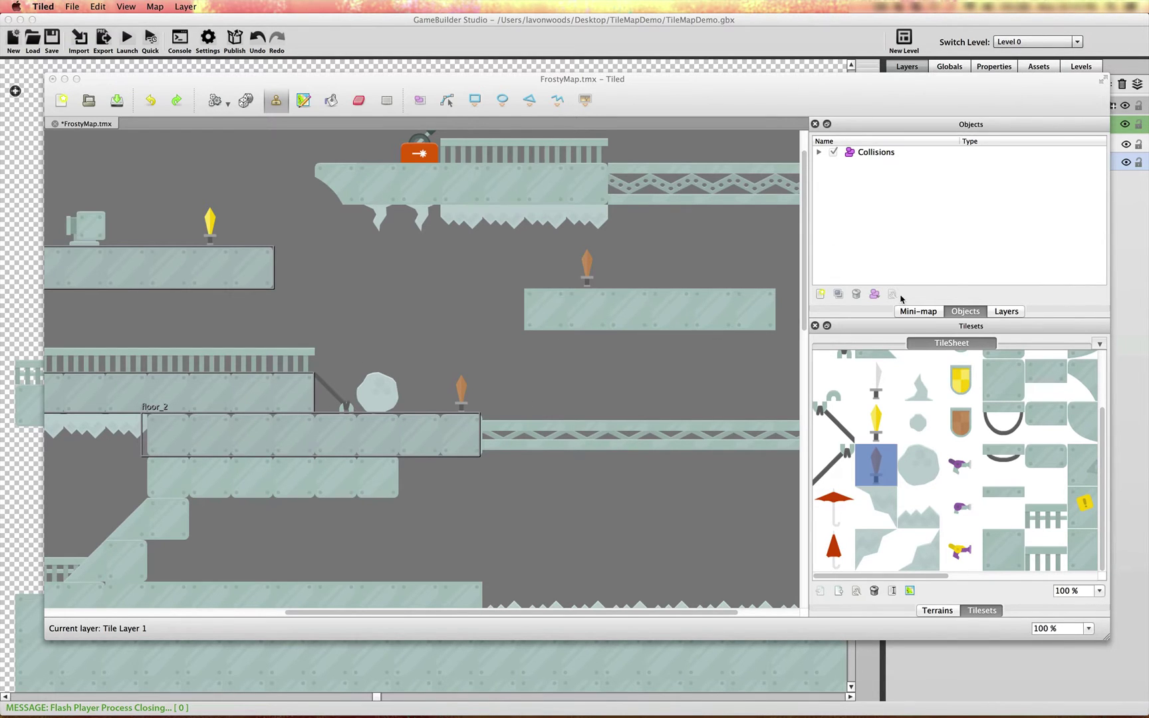
# Step: Draw a rectangle object in the Collisions layer covering the floating platform beneath the upper bronze sword
pyautogui.click(871, 154)
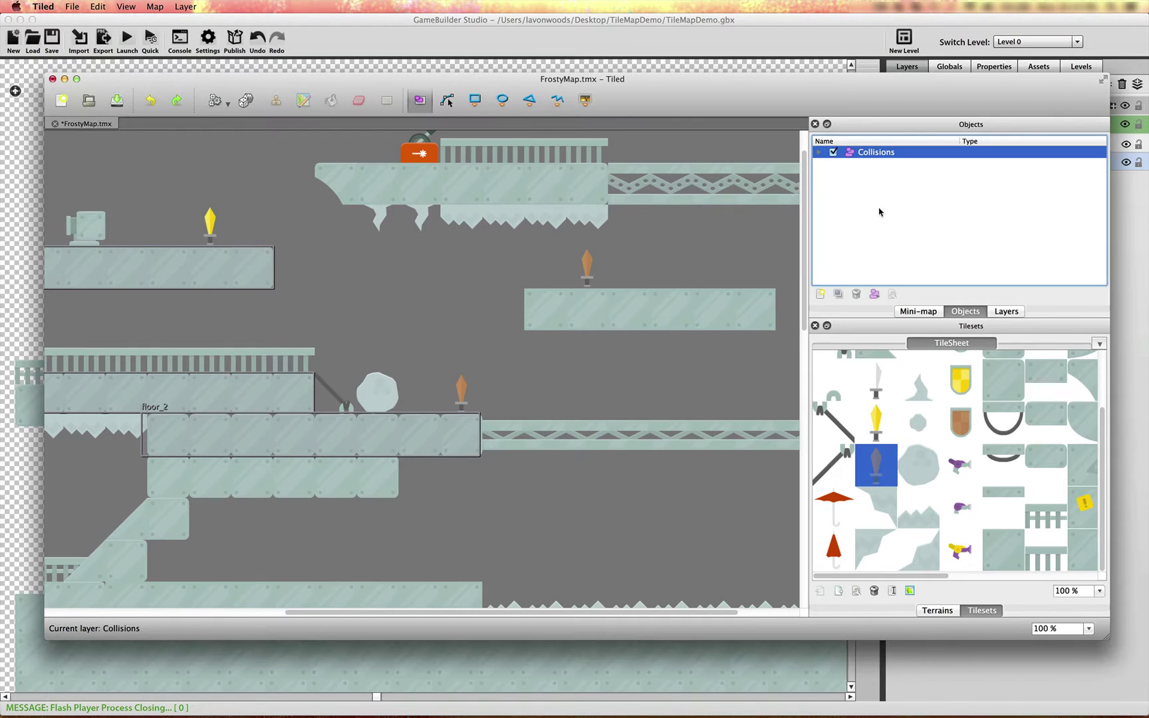
pyautogui.click(818, 153)
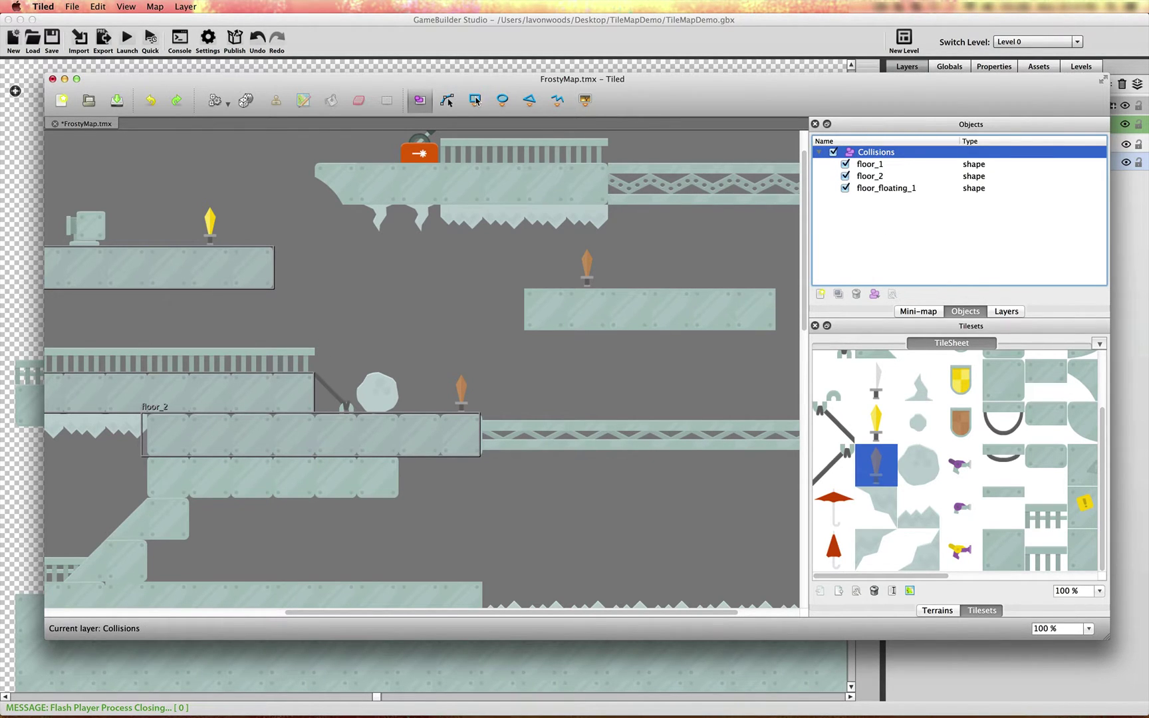
pyautogui.click(476, 101)
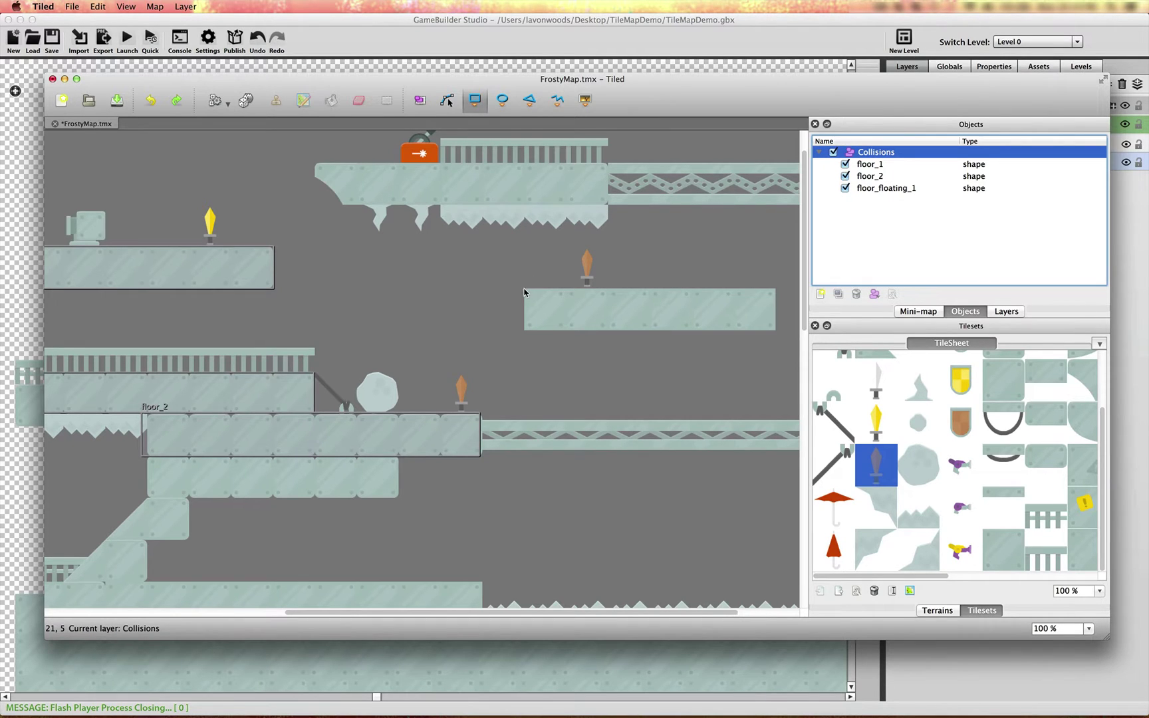
pyautogui.moveTo(524, 292); pyautogui.dragTo(776, 331)
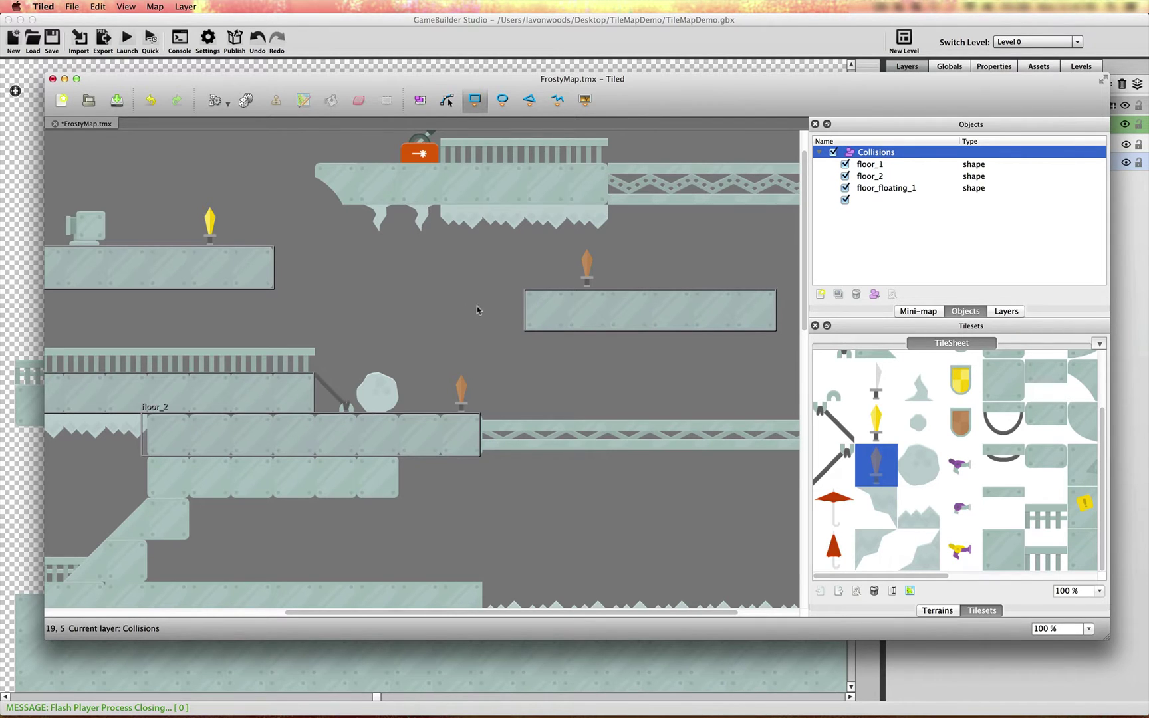
# Step: Draw a closed polygon object in the Collisions layer tracing the outline of the snow boulder on the floor_2 platform
pyautogui.click(531, 101)
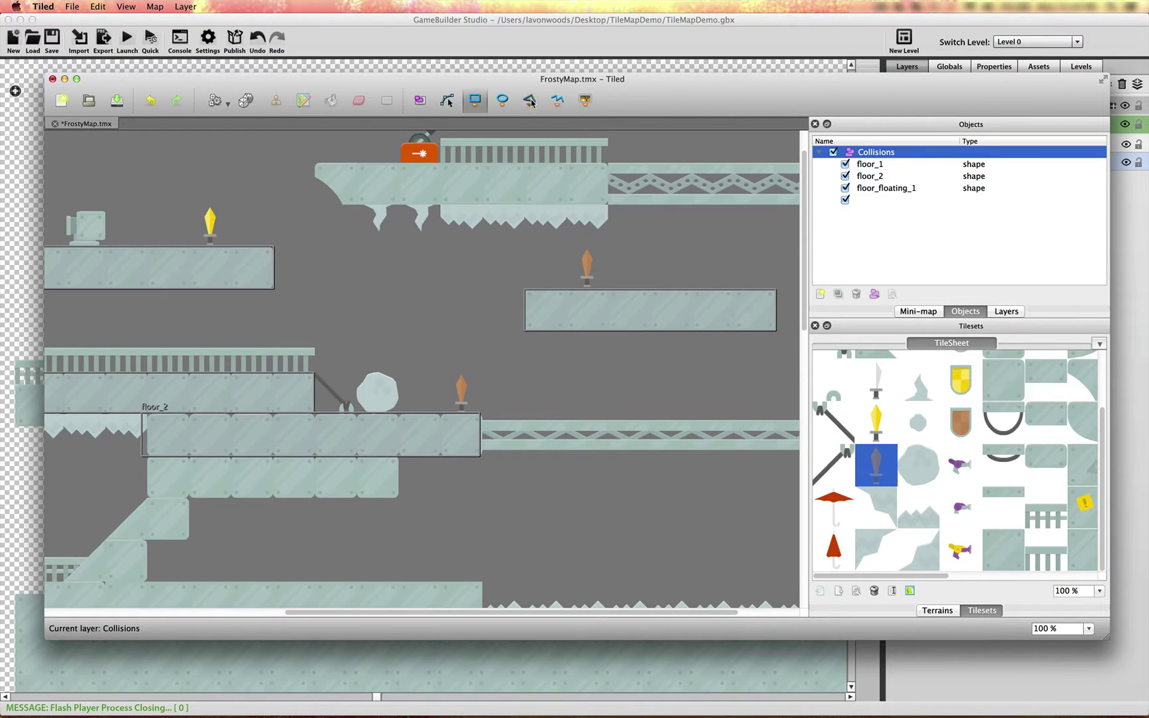
pyautogui.click(357, 390)
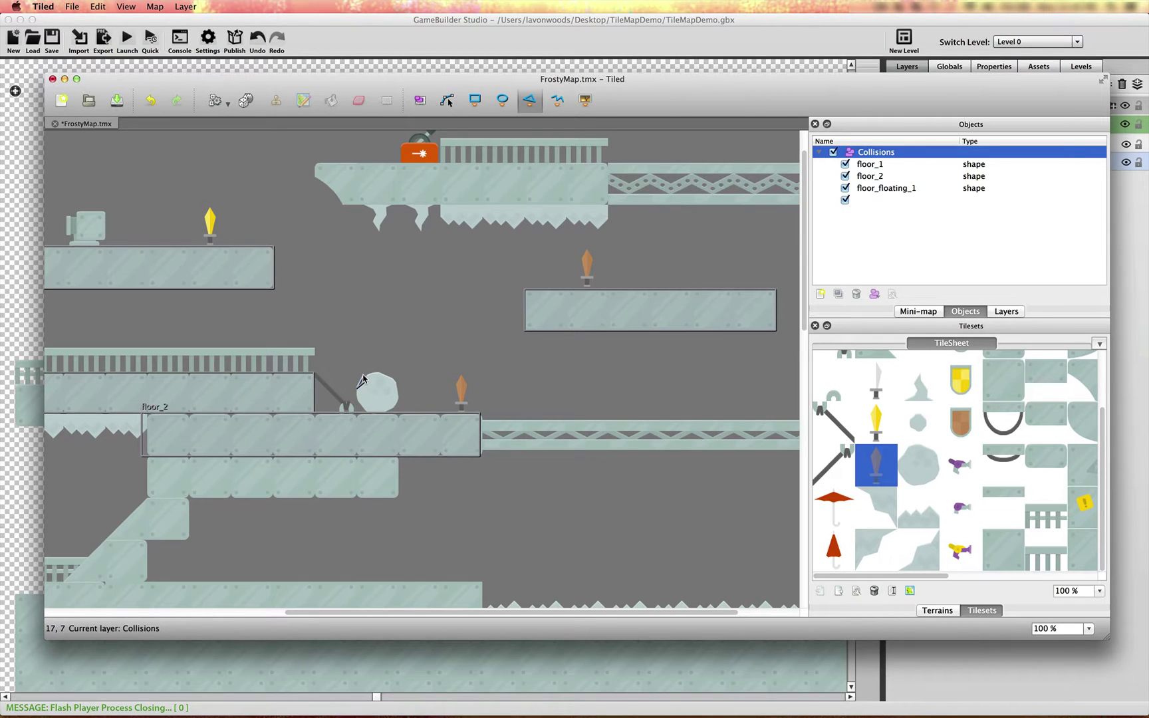
pyautogui.click(367, 375)
pyautogui.click(379, 373)
pyautogui.click(390, 372)
pyautogui.click(397, 385)
pyautogui.click(398, 399)
pyautogui.click(391, 411)
pyautogui.click(366, 412)
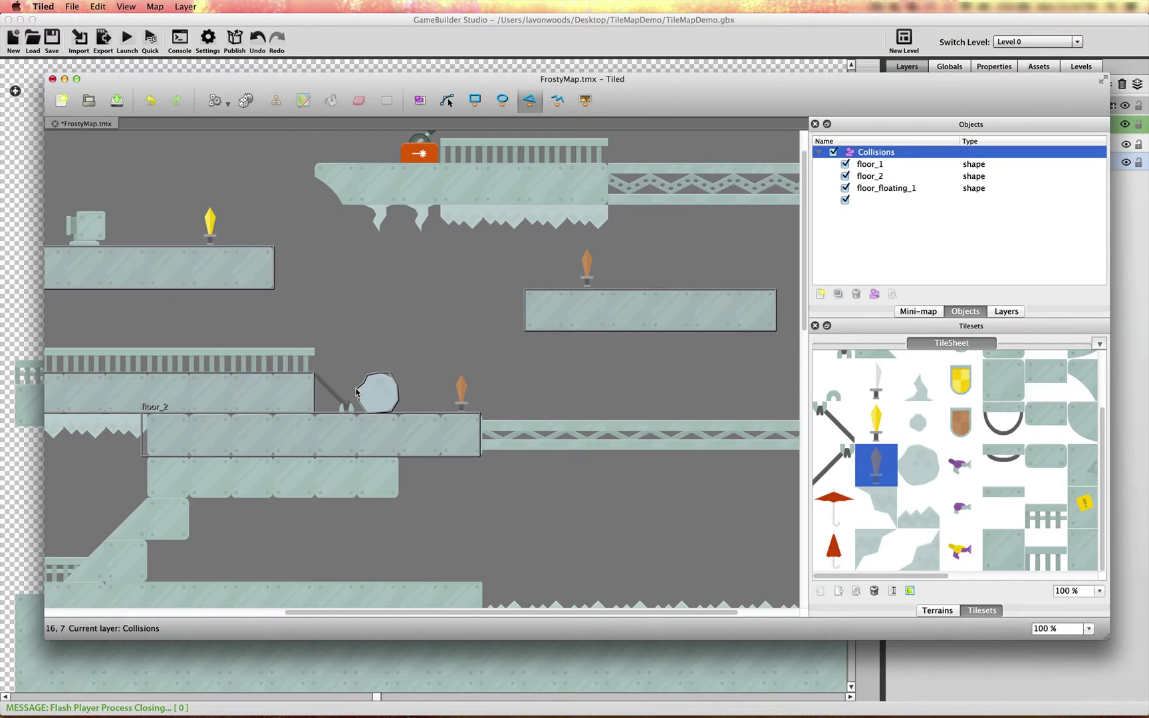
pyautogui.click(357, 392)
# Step: Set the type of the two unnamed collision objects, the floating platform's rectangle and the boulder's polygon, to shape
pyautogui.click(907, 199)
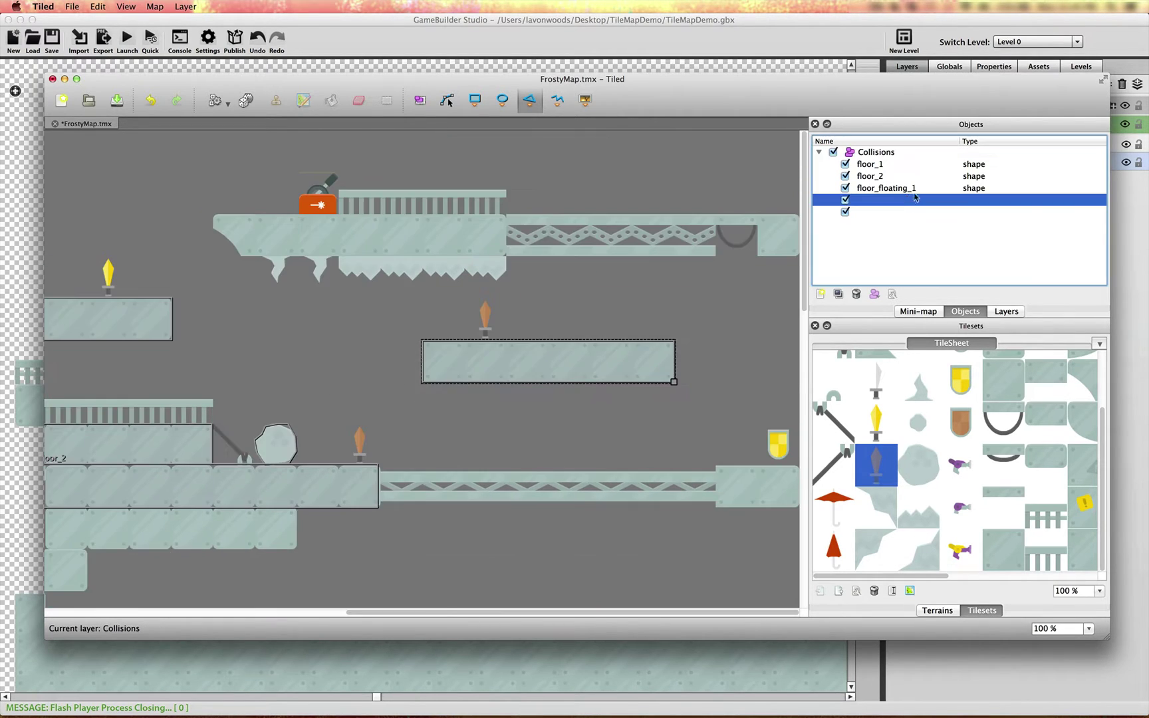
pyautogui.doubleClick(979, 200)
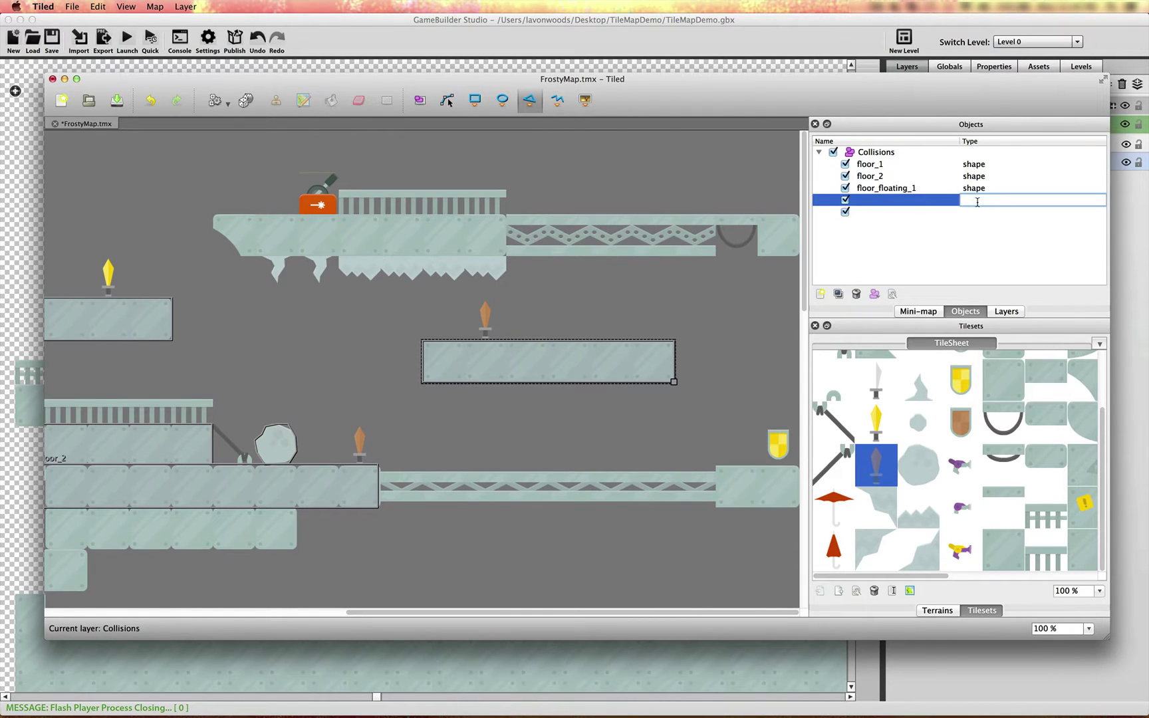
pyautogui.write('shapew')
pyautogui.doubleClick(1001, 212)
pyautogui.write('shape')
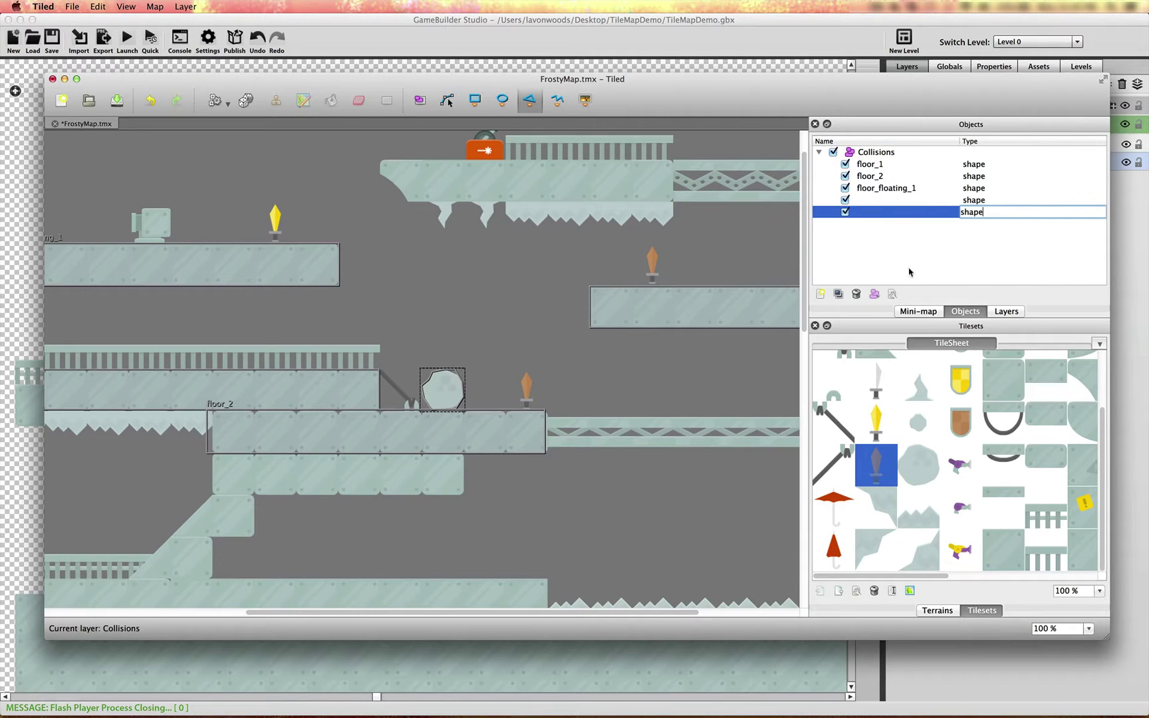
# Step: Name the boulder's polygon bolder and the floating platform's rectangle floor_floating_2, and save the map
pyautogui.click(868, 200)
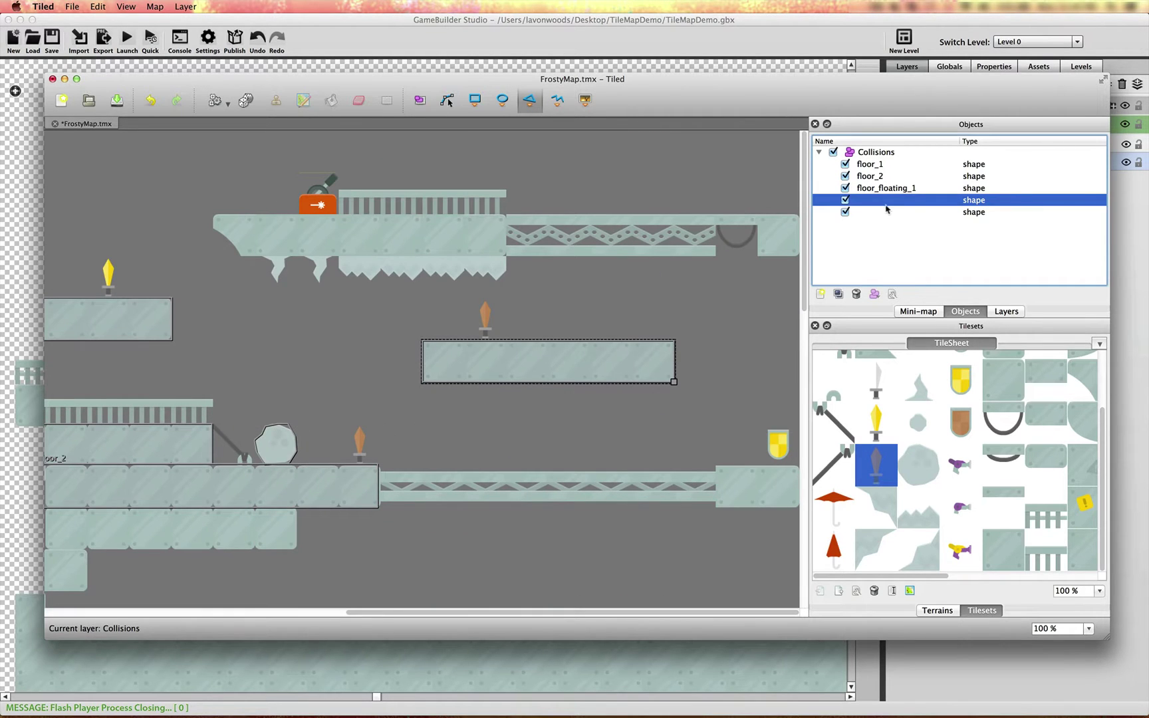
pyautogui.doubleClick(872, 200)
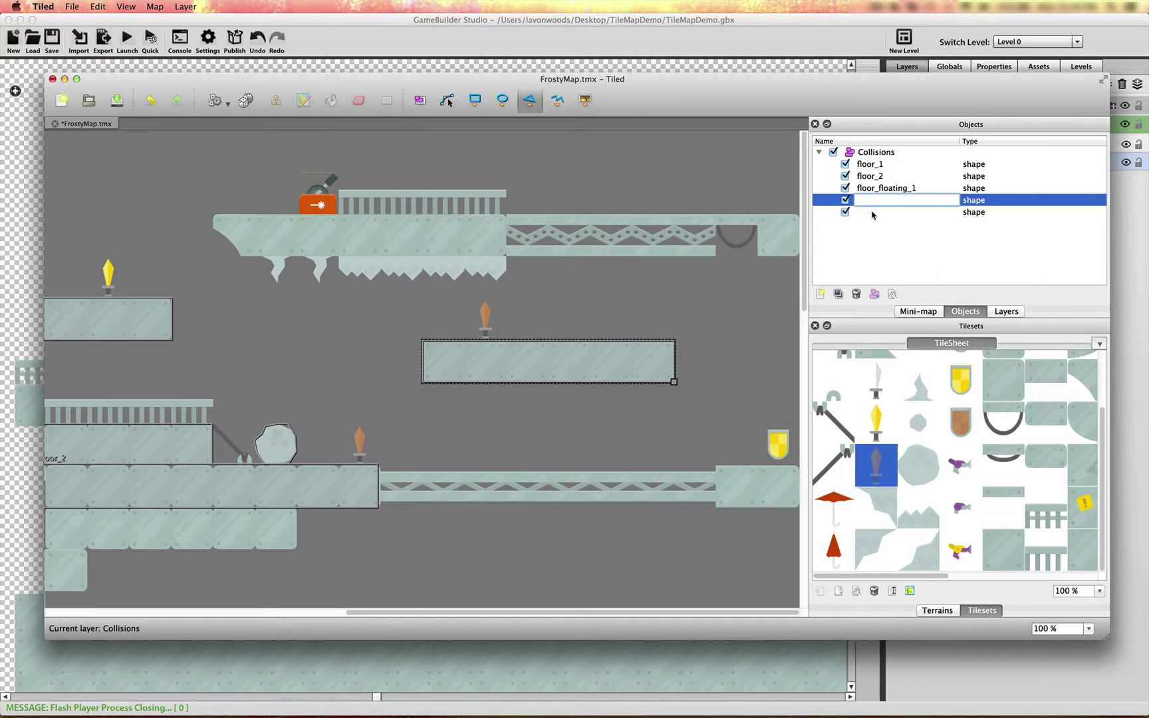
pyautogui.click(872, 213)
pyautogui.doubleClick(868, 212)
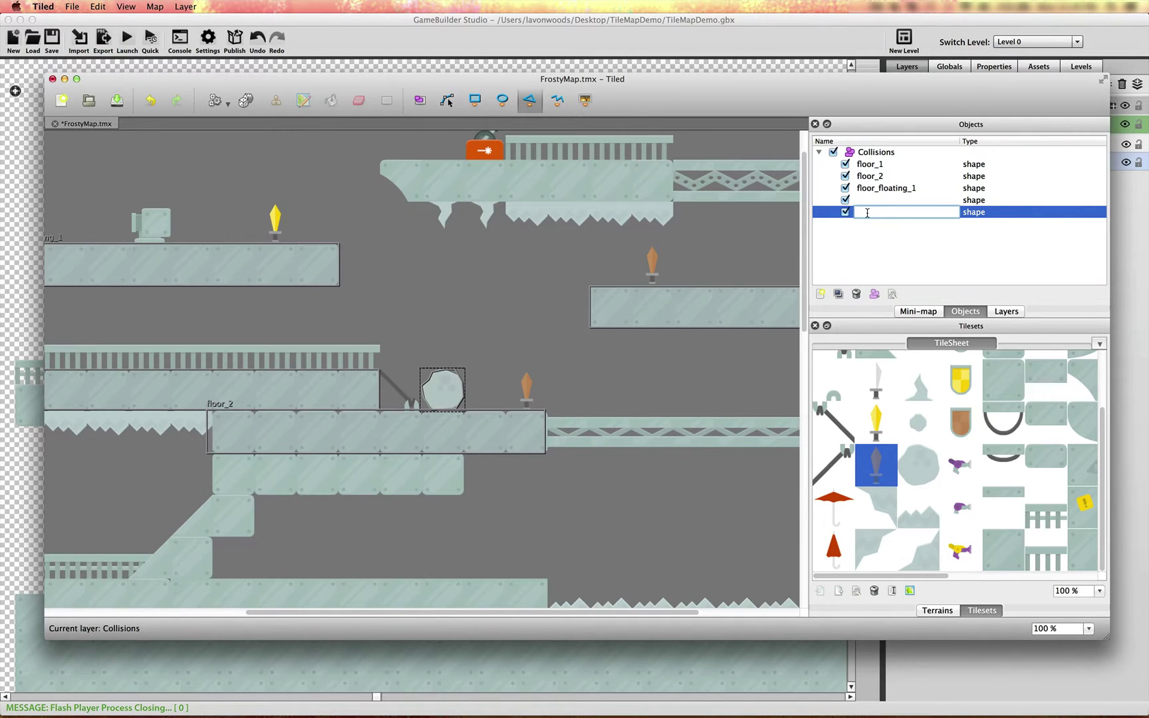
pyautogui.doubleClick(872, 200)
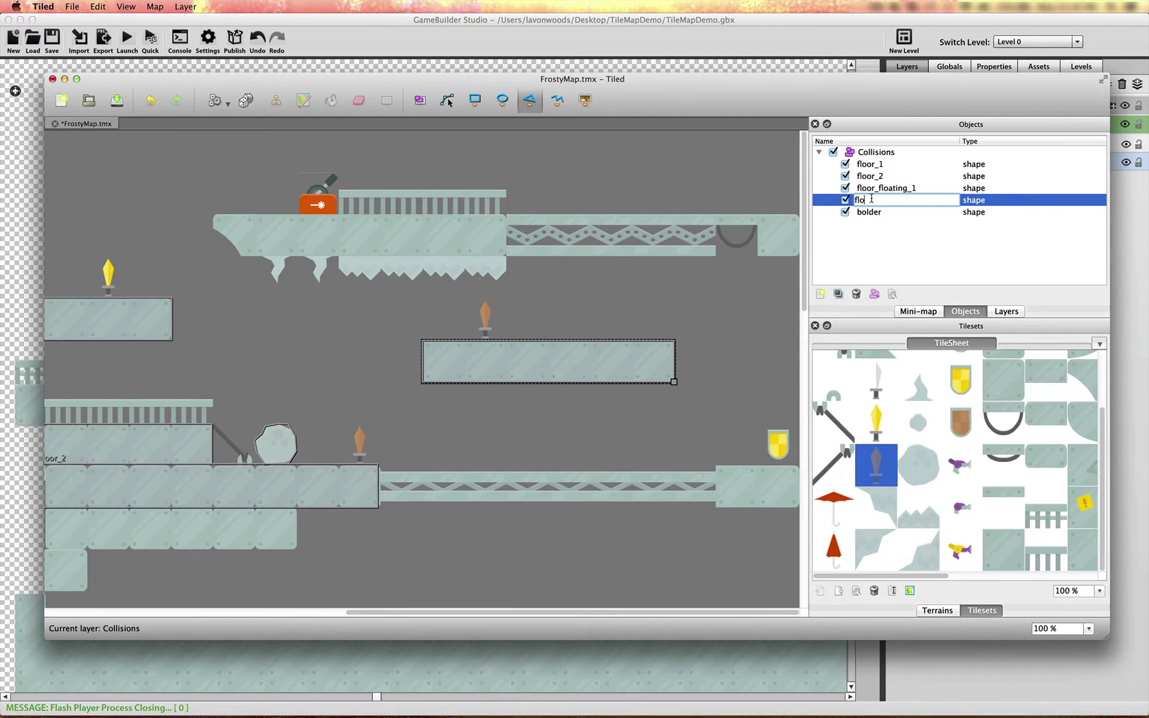
pyautogui.write('ing_2')
pyautogui.click(894, 243)
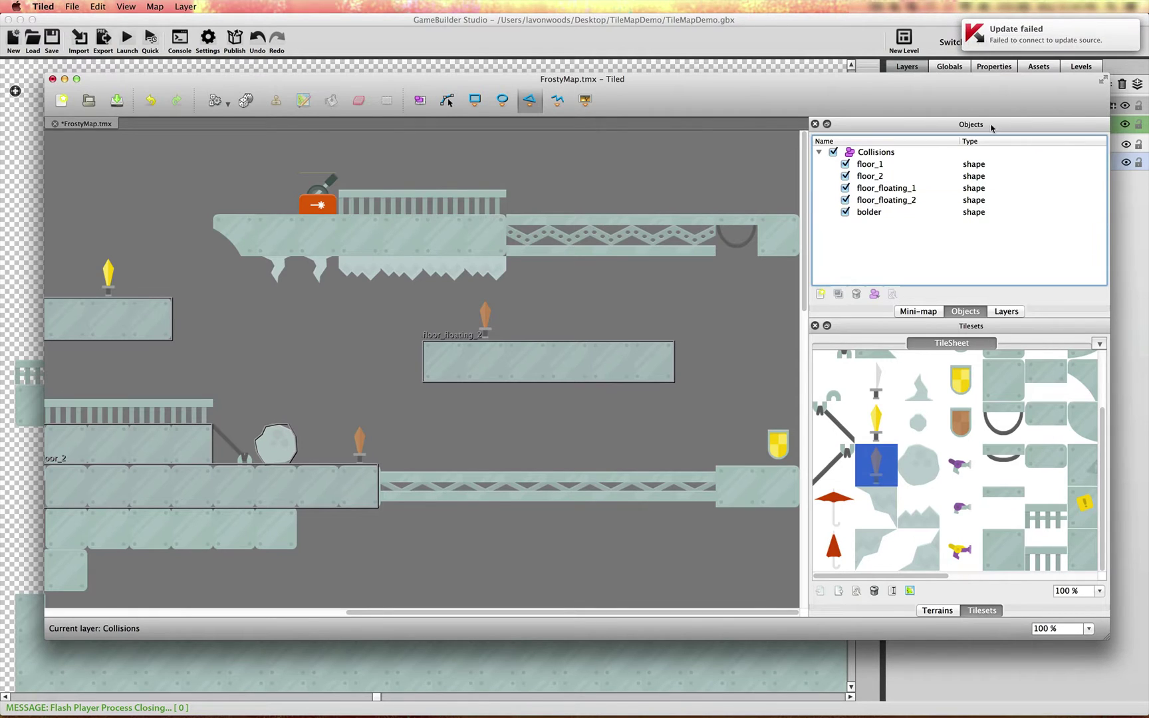
pyautogui.click(1003, 38)
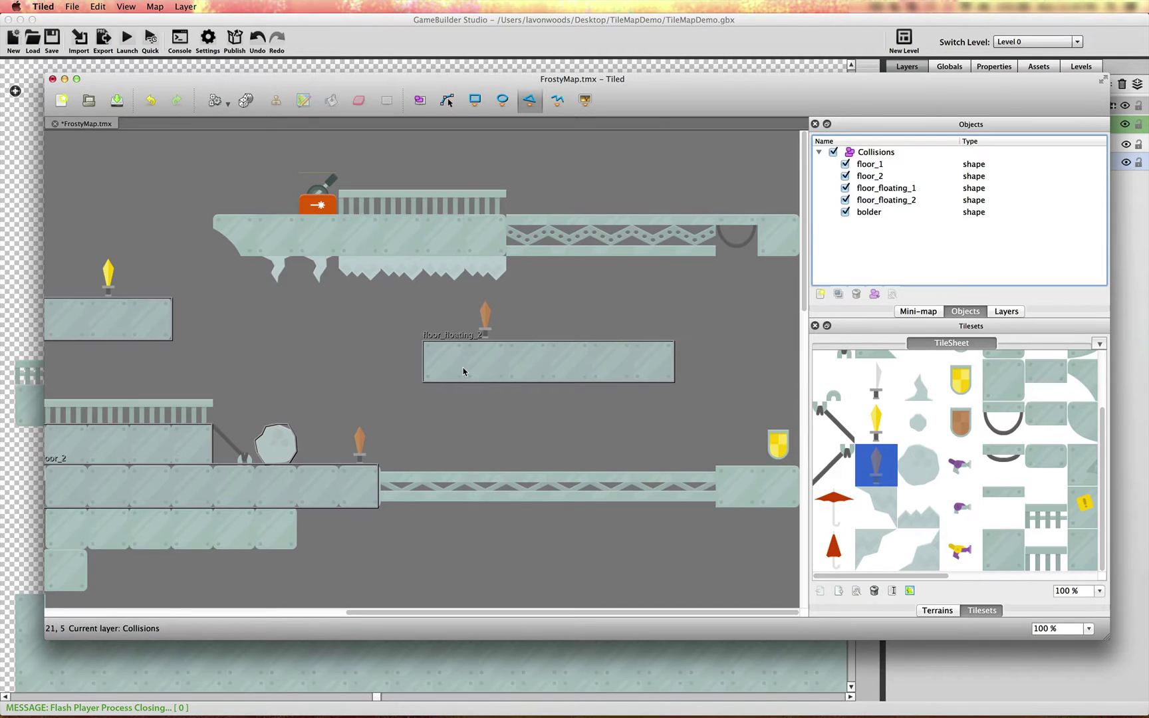
pyautogui.press('super+s')
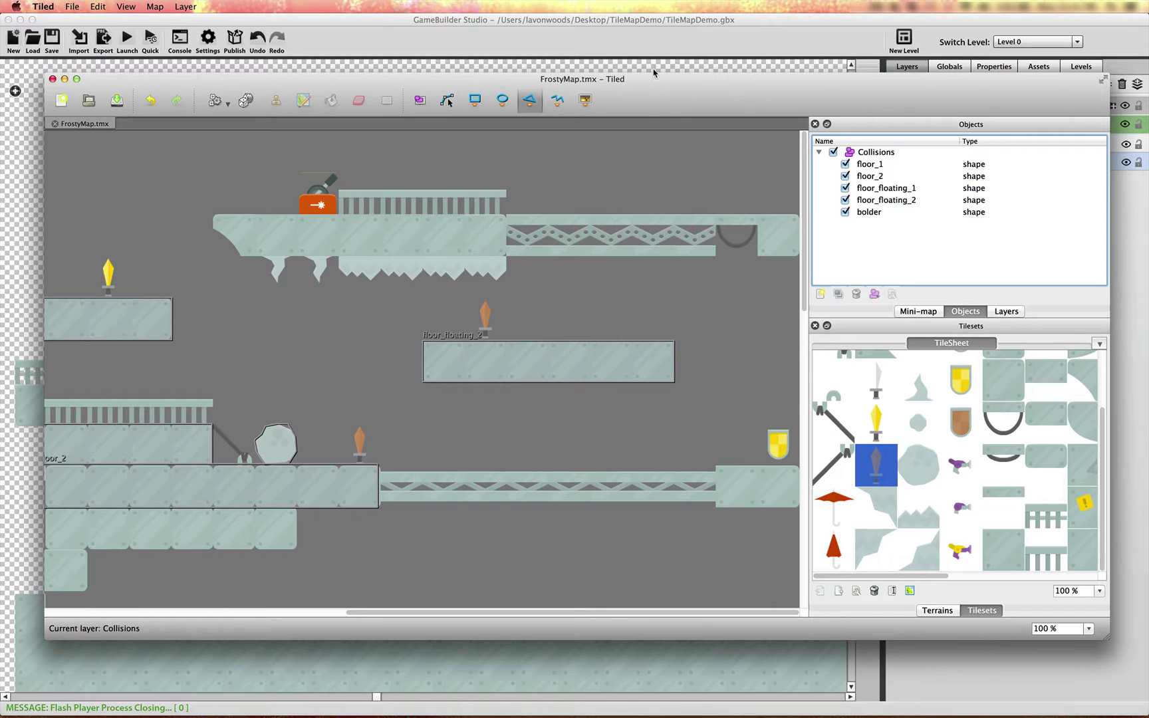
# Step: Switch to GameBuilder Studio to examine the tile map around the boulder in the scene, and return to Tiled
pyautogui.click(650, 34)
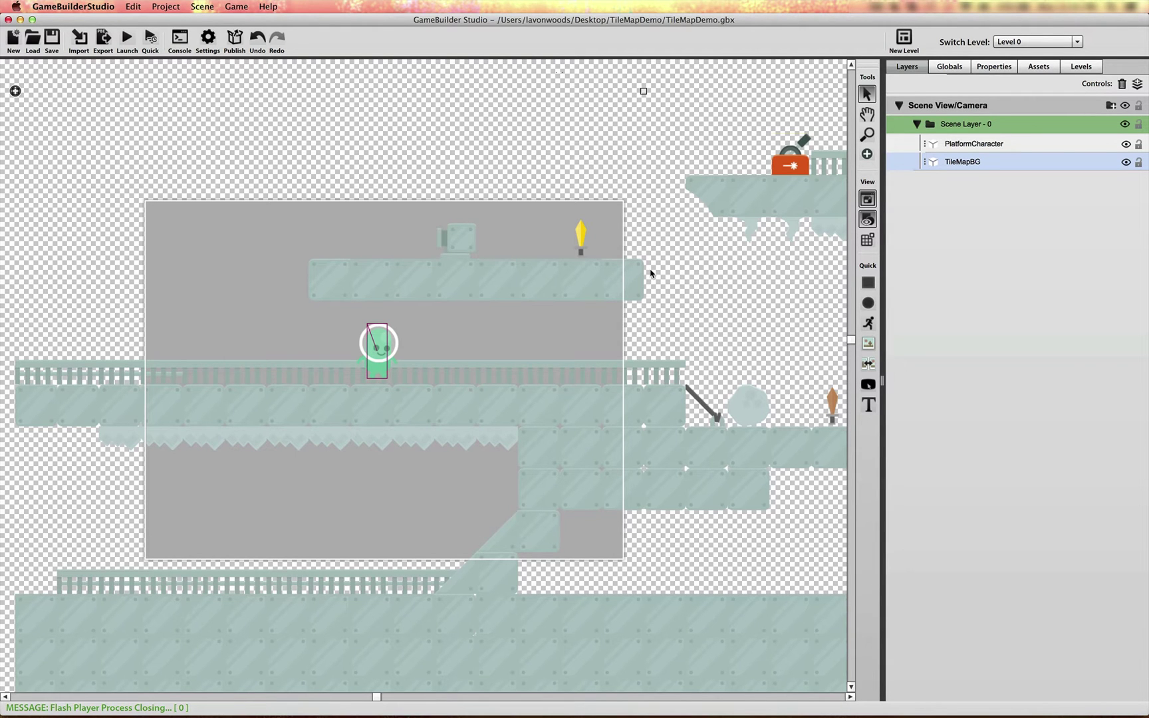
pyautogui.press('super+Tab')
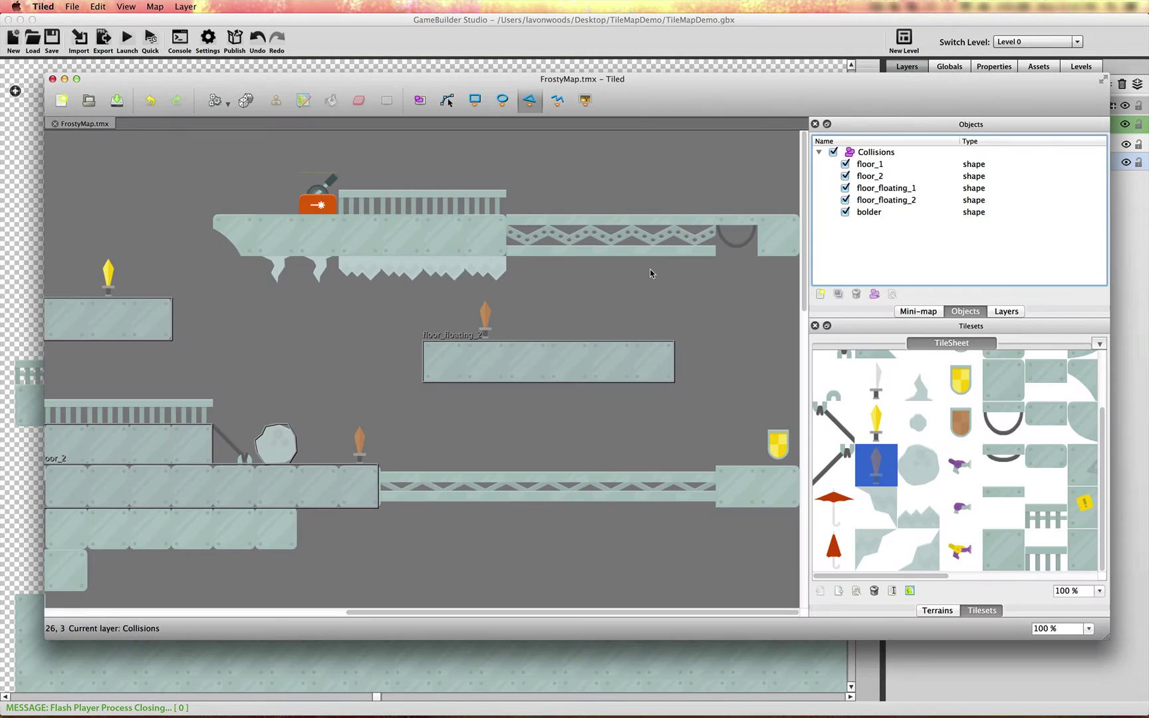
pyautogui.press('super+Tab')
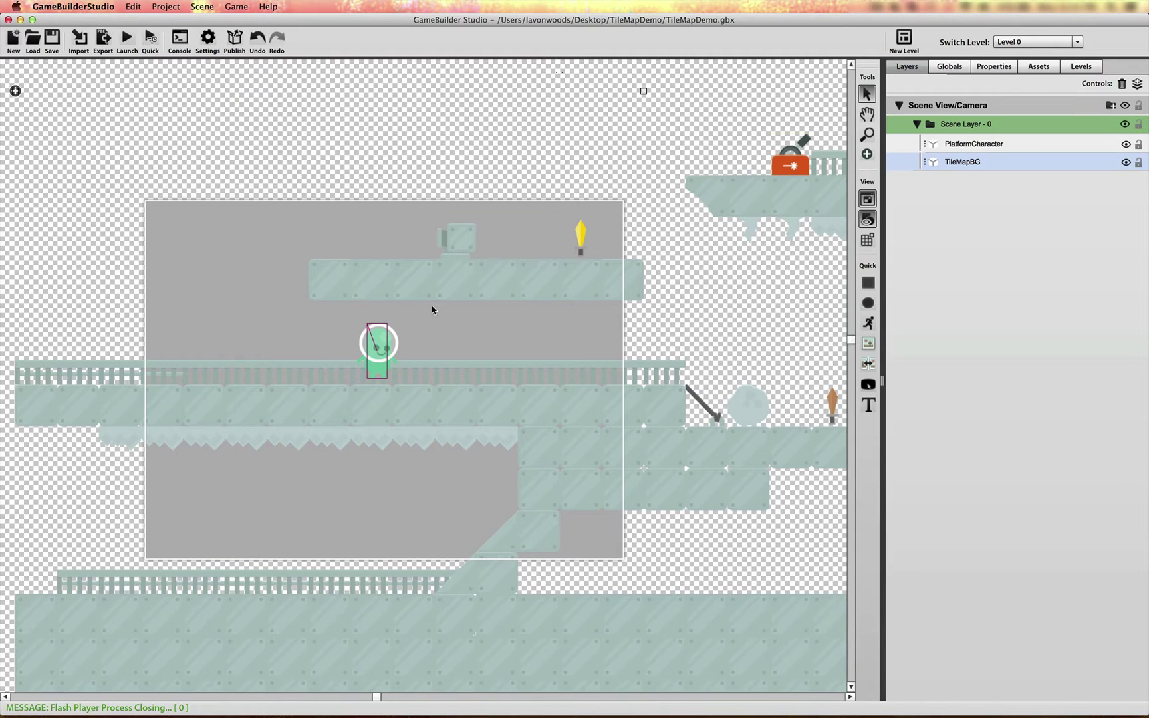
pyautogui.hscroll(-2, 508, 312)
pyautogui.hscroll(8, 509, 312)
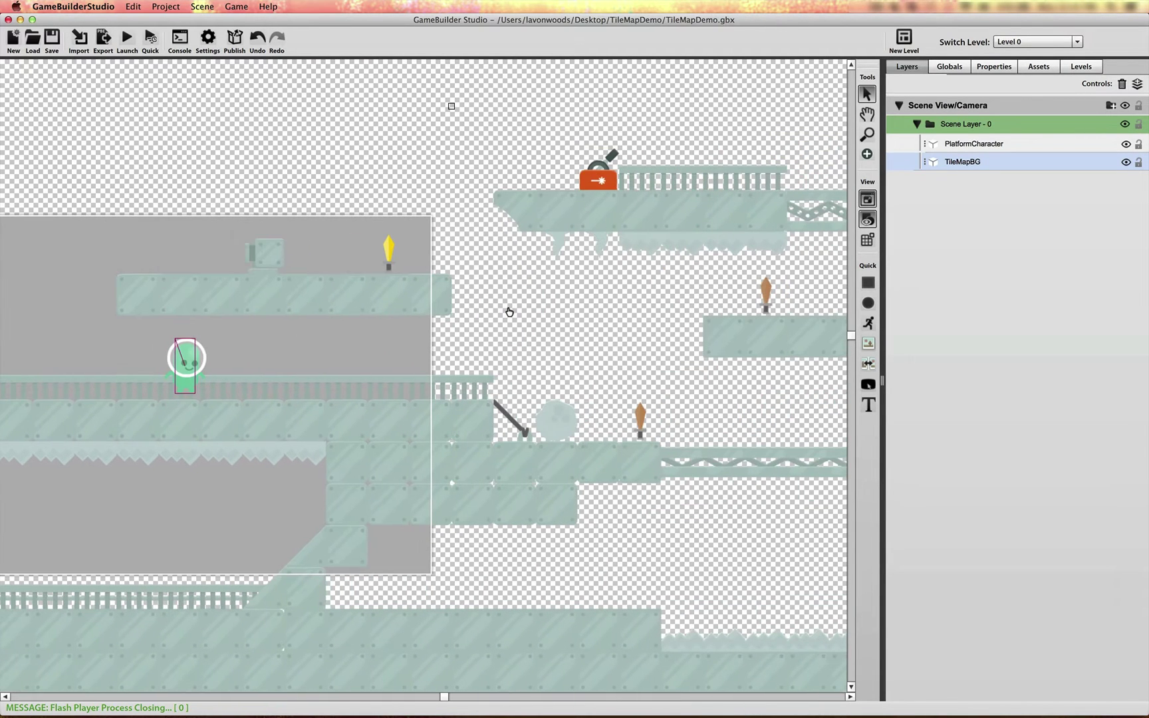
pyautogui.press('super+Tab')
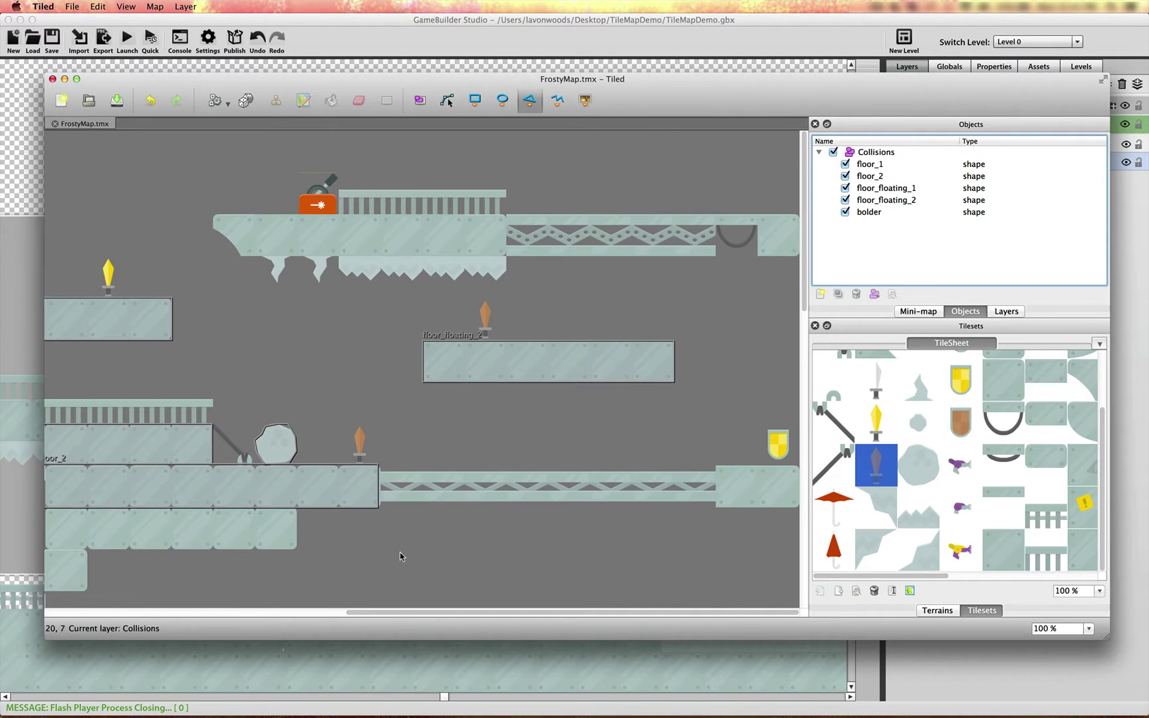
# Step: Replace the snow boulder on Tile Layer 1 with the round brown dirt boulder tile
pyautogui.moveTo(397, 612); pyautogui.dragTo(395, 612)
pyautogui.hscroll(-5, 395, 614)
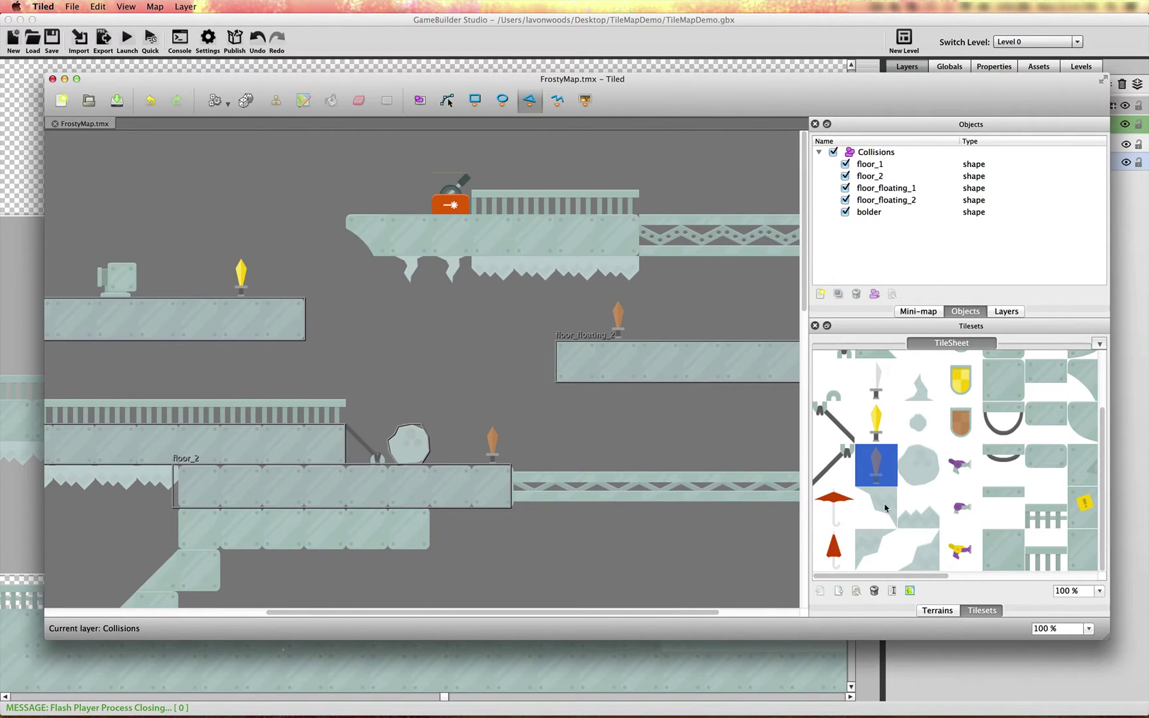
pyautogui.scroll(2, 973, 439)
pyautogui.hscroll(10, 973, 439)
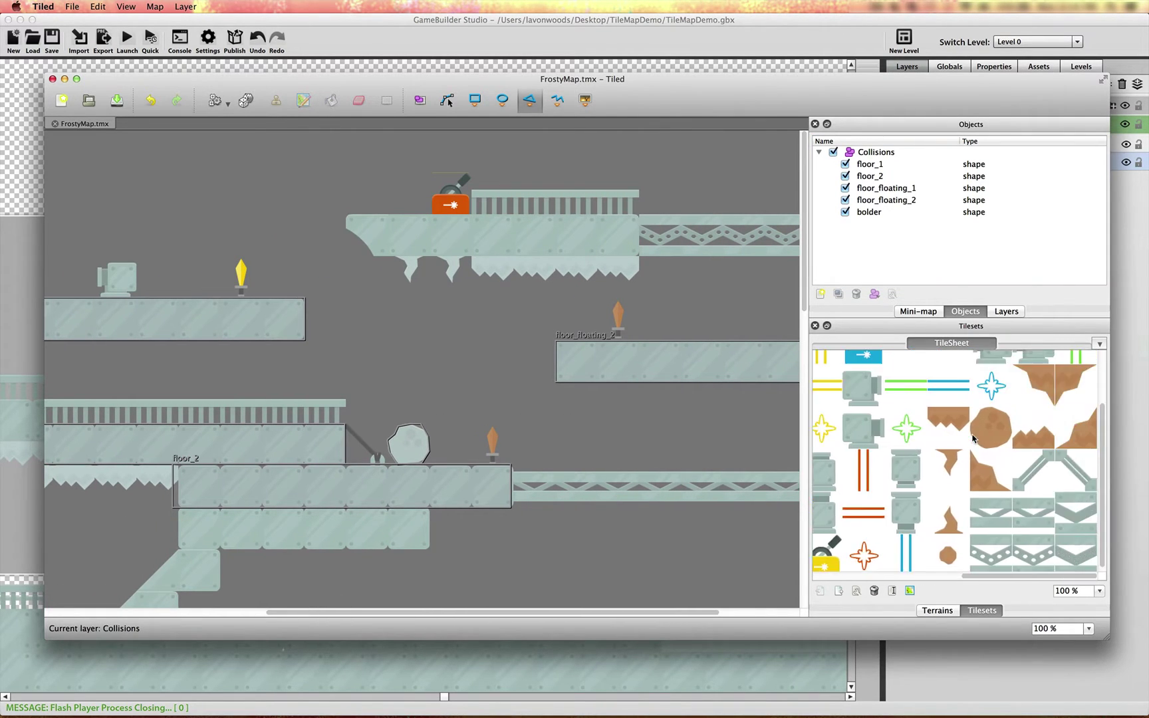
pyautogui.click(985, 431)
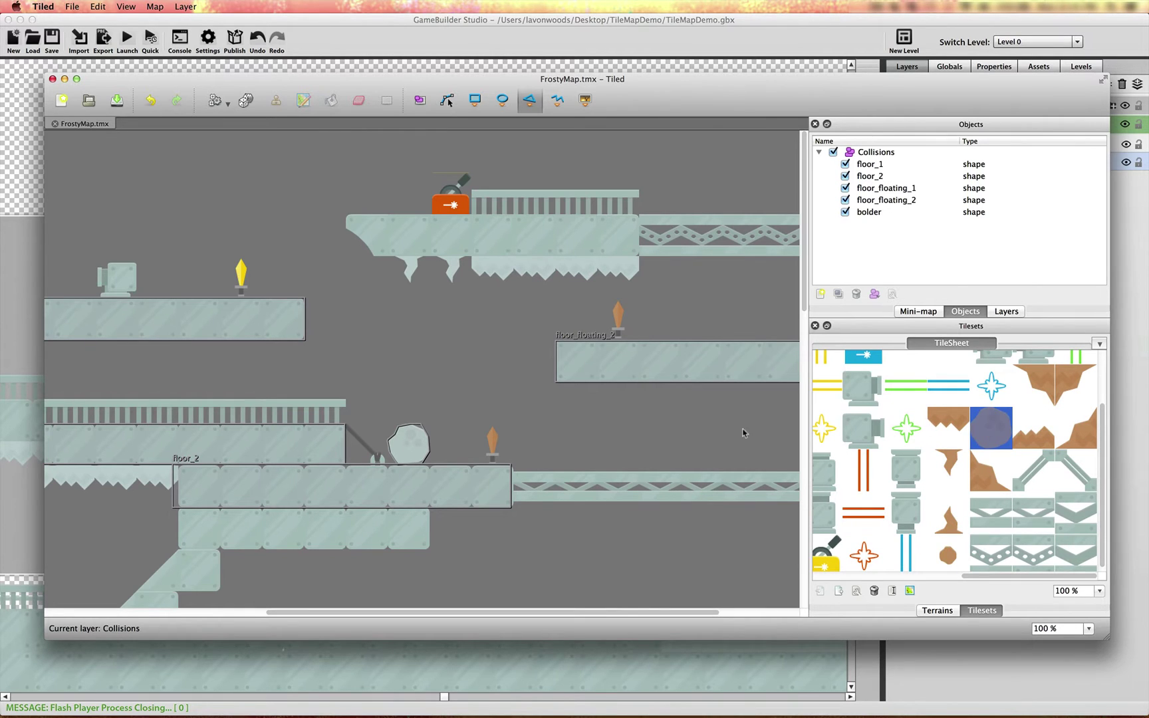
pyautogui.click(408, 450)
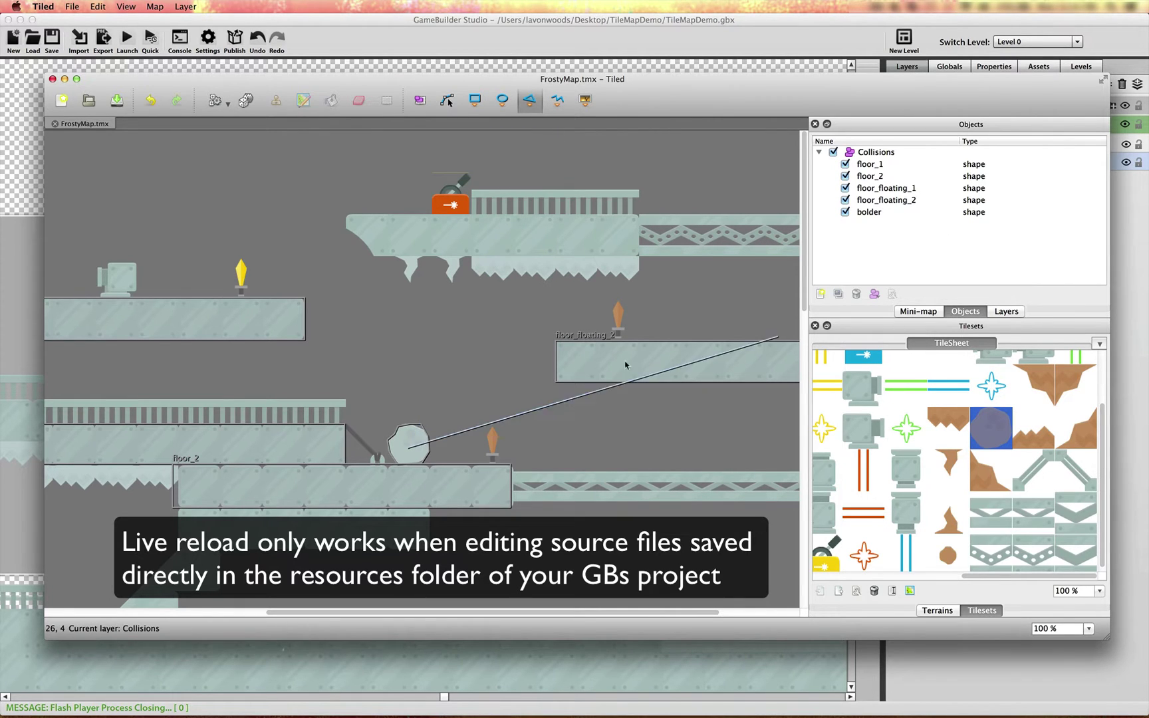
pyautogui.press('Escape')
pyautogui.click(1006, 311)
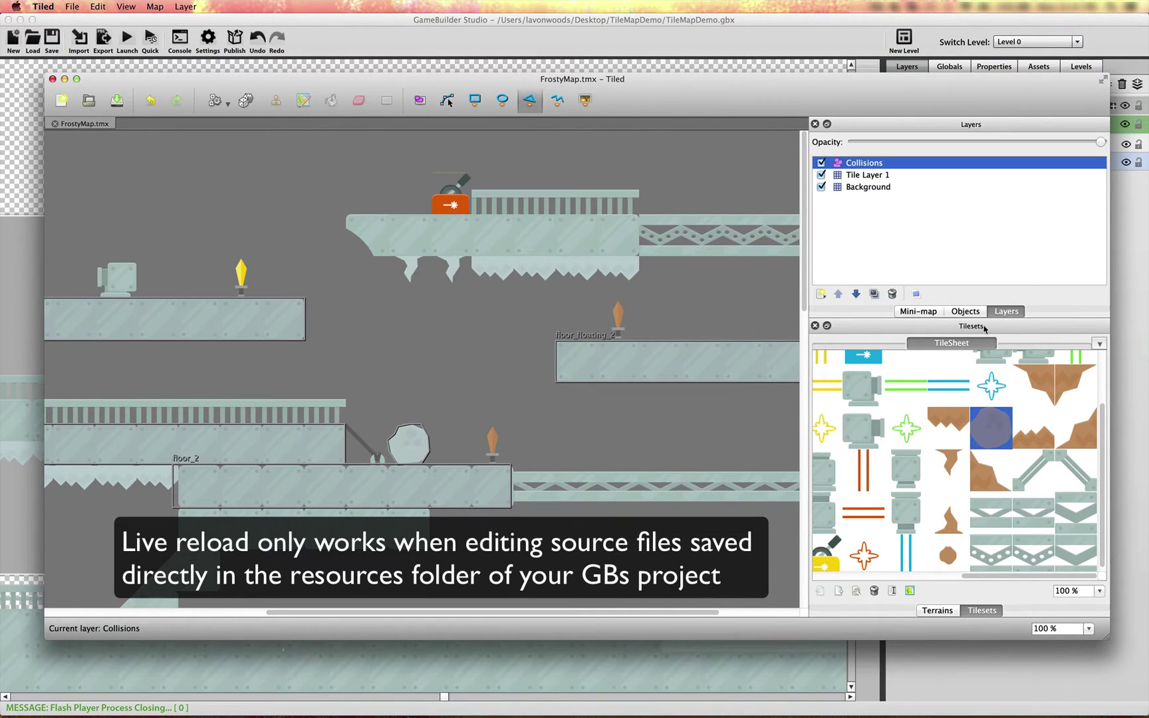
pyautogui.click(856, 176)
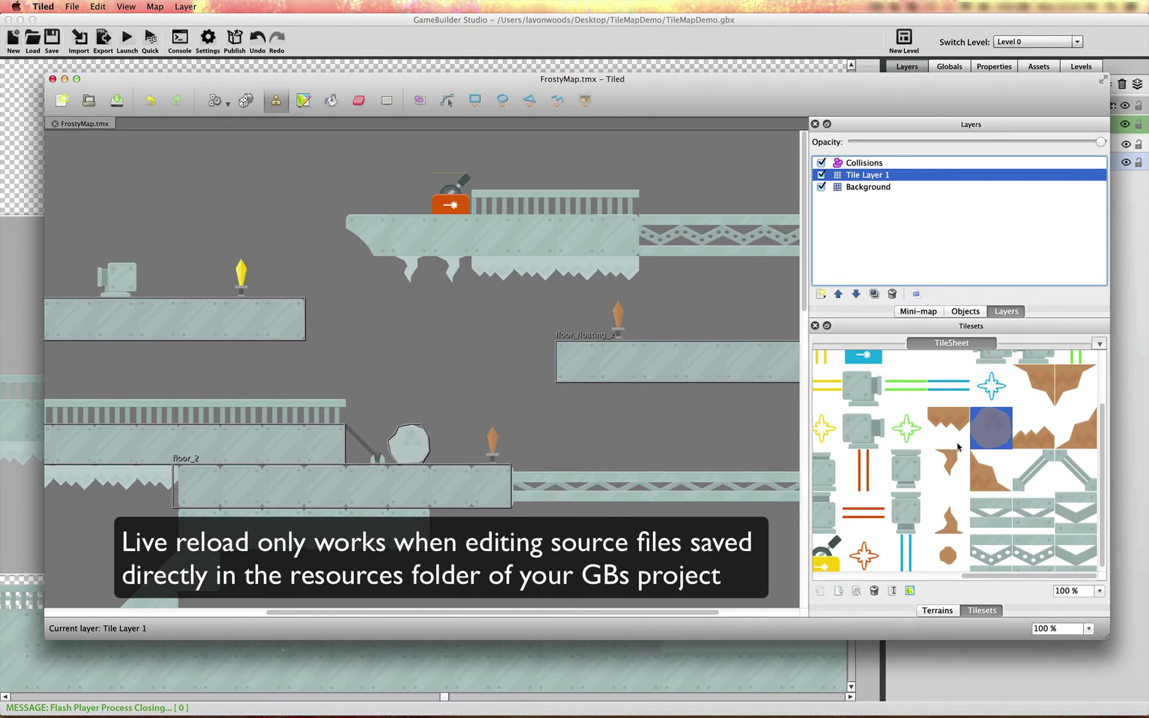
pyautogui.click(407, 445)
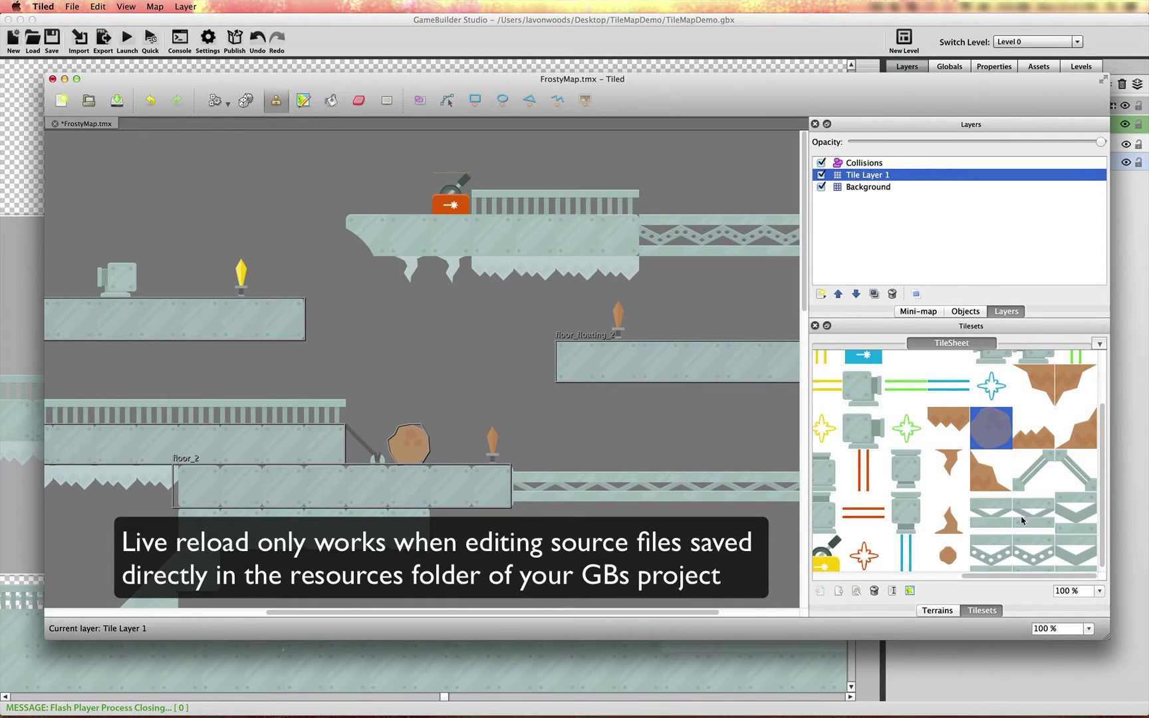
# Step: Paint a row of five brown dirt spike tiles beneath the floating platform that carries the gold sword, and save the map
pyautogui.scroll(-3, 966, 482)
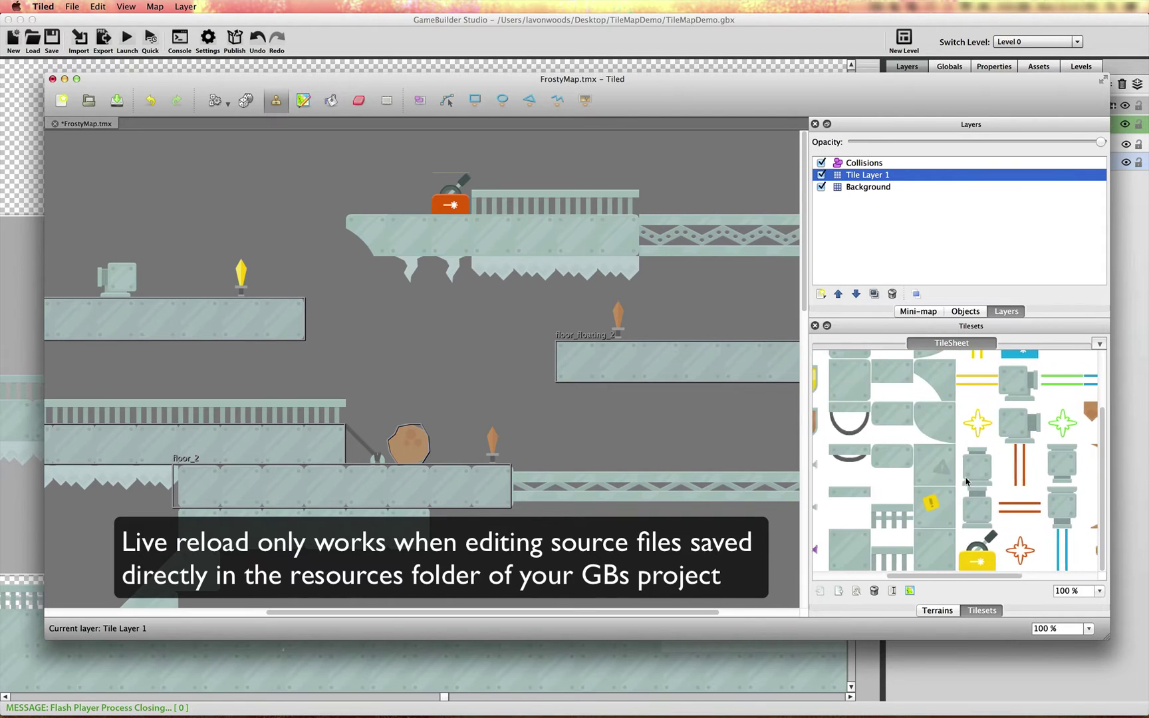
pyautogui.scroll(4, 965, 465)
pyautogui.click(958, 444)
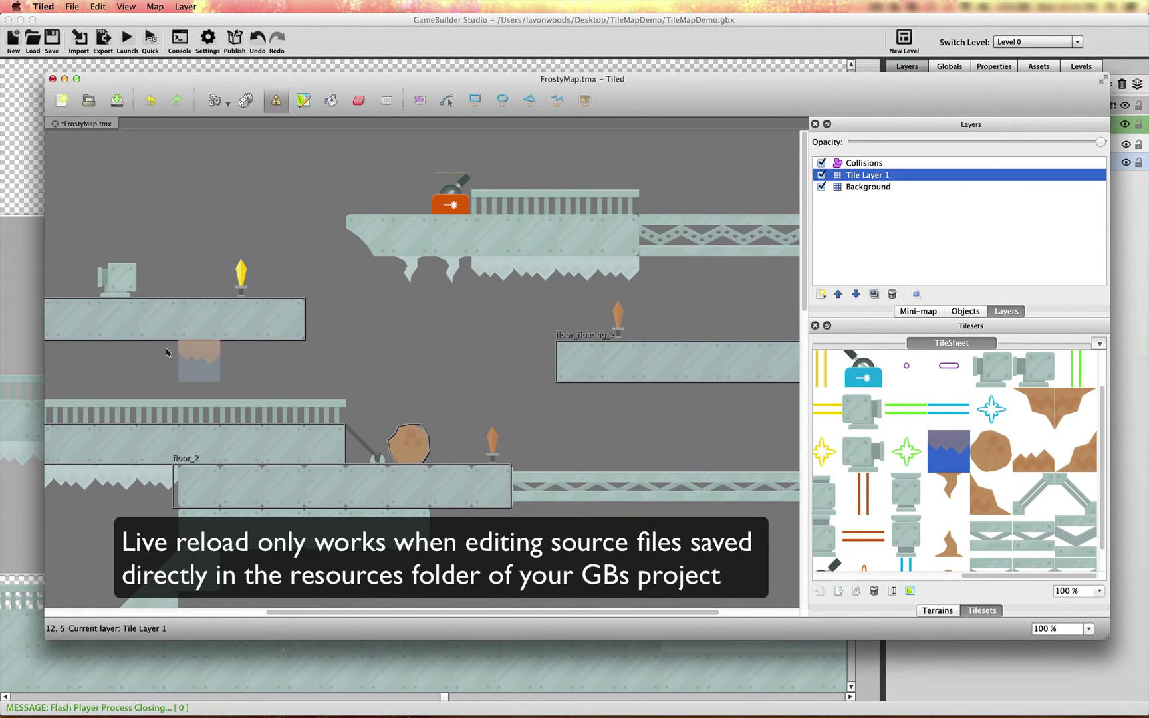
pyautogui.moveTo(119, 351); pyautogui.dragTo(280, 353)
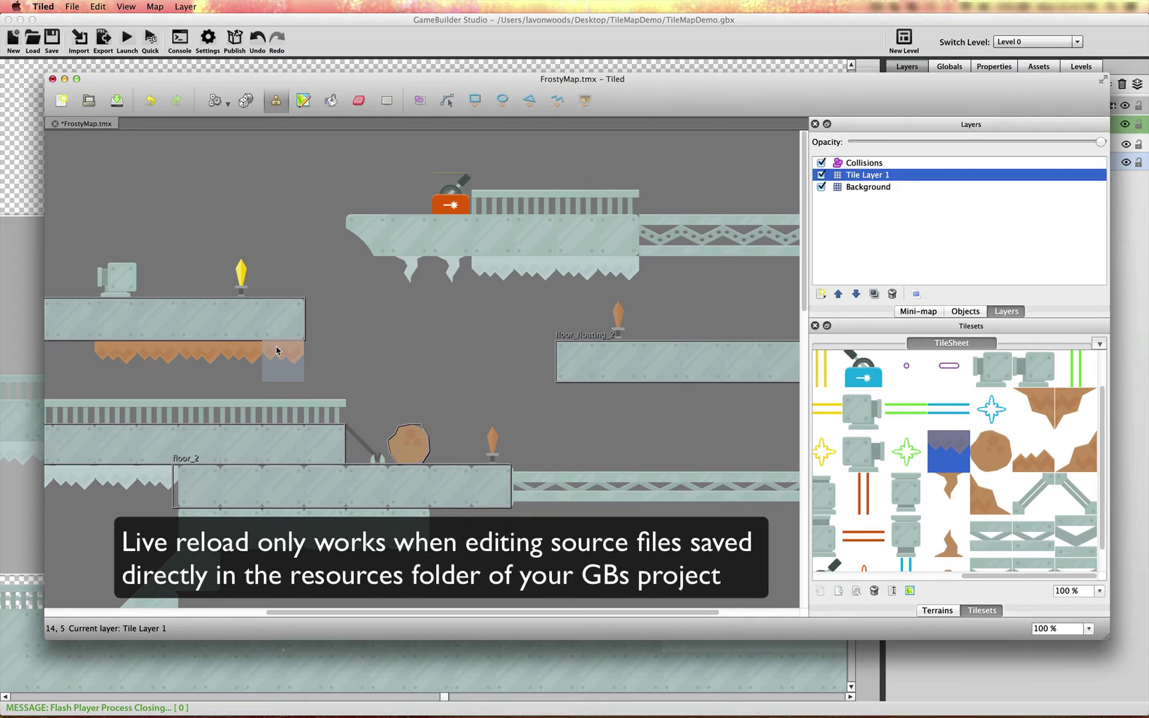
pyautogui.press('super+s')
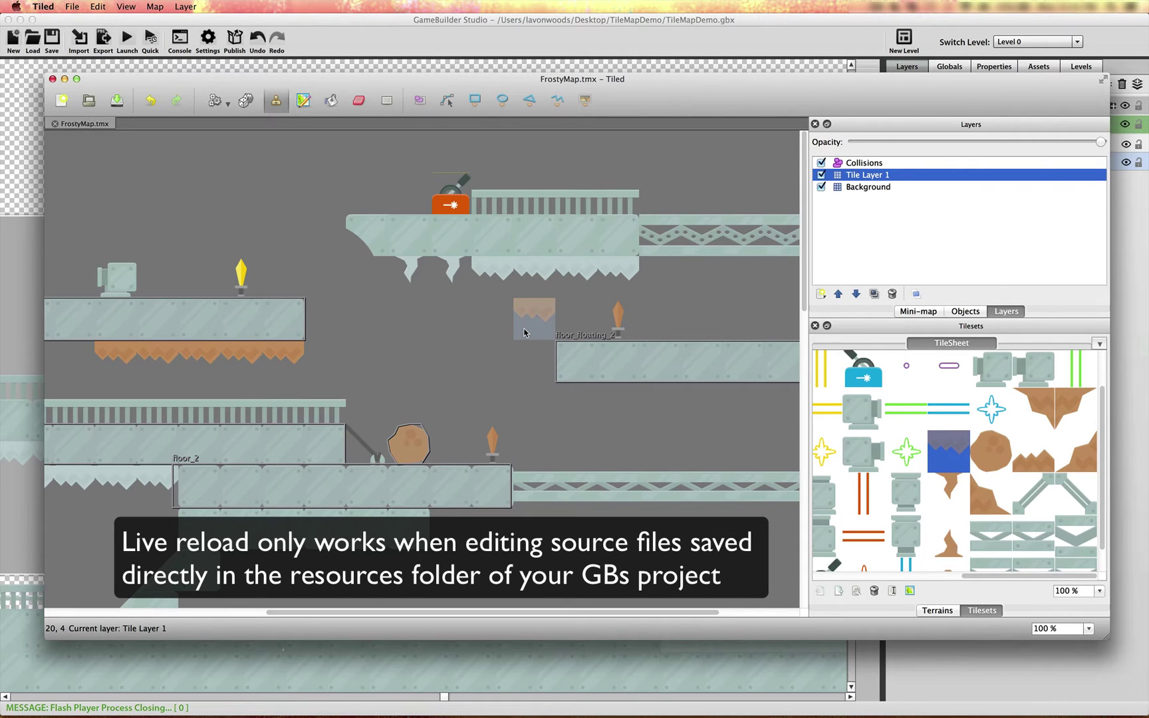
# Step: Switch to GameBuilder Studio to examine the reloaded tile map, the TileMapBG properties and the project assets
pyautogui.press('super+Tab')
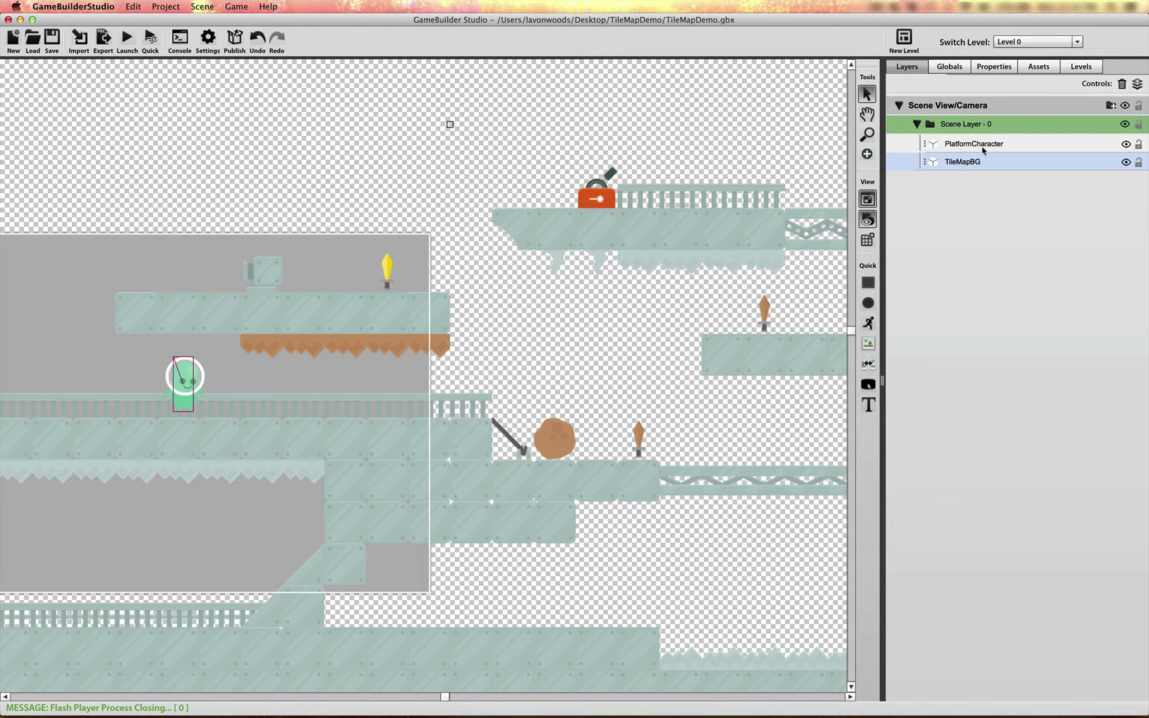
pyautogui.click(998, 68)
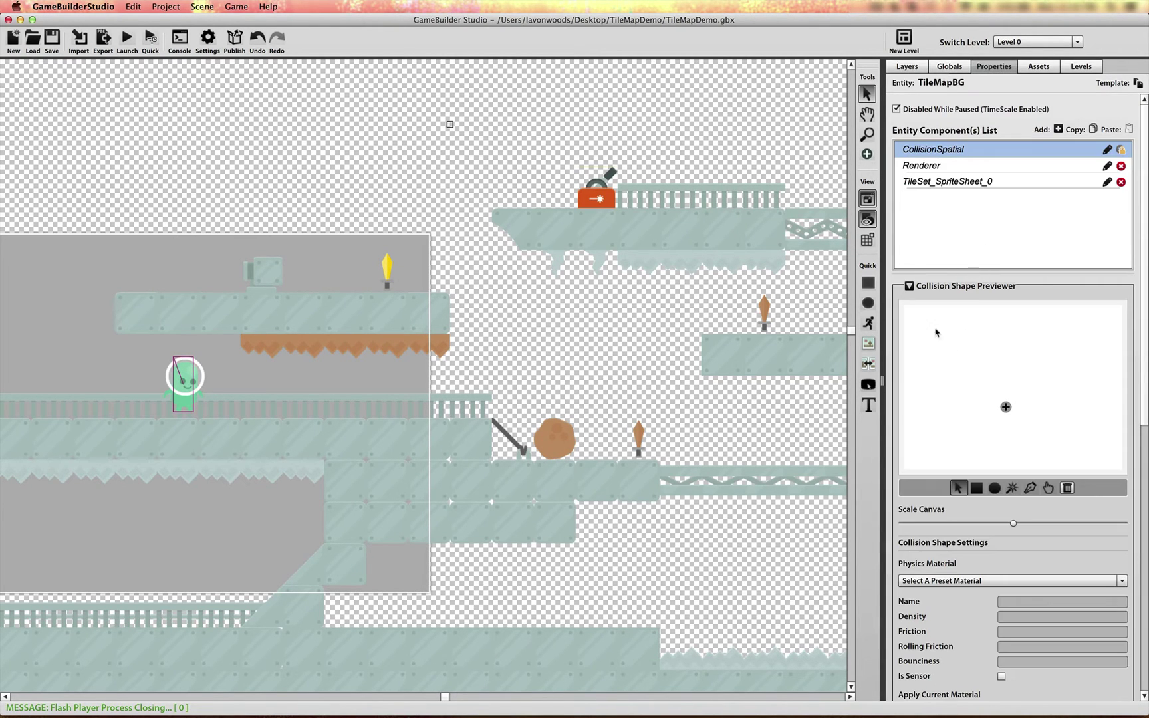
pyautogui.click(1039, 66)
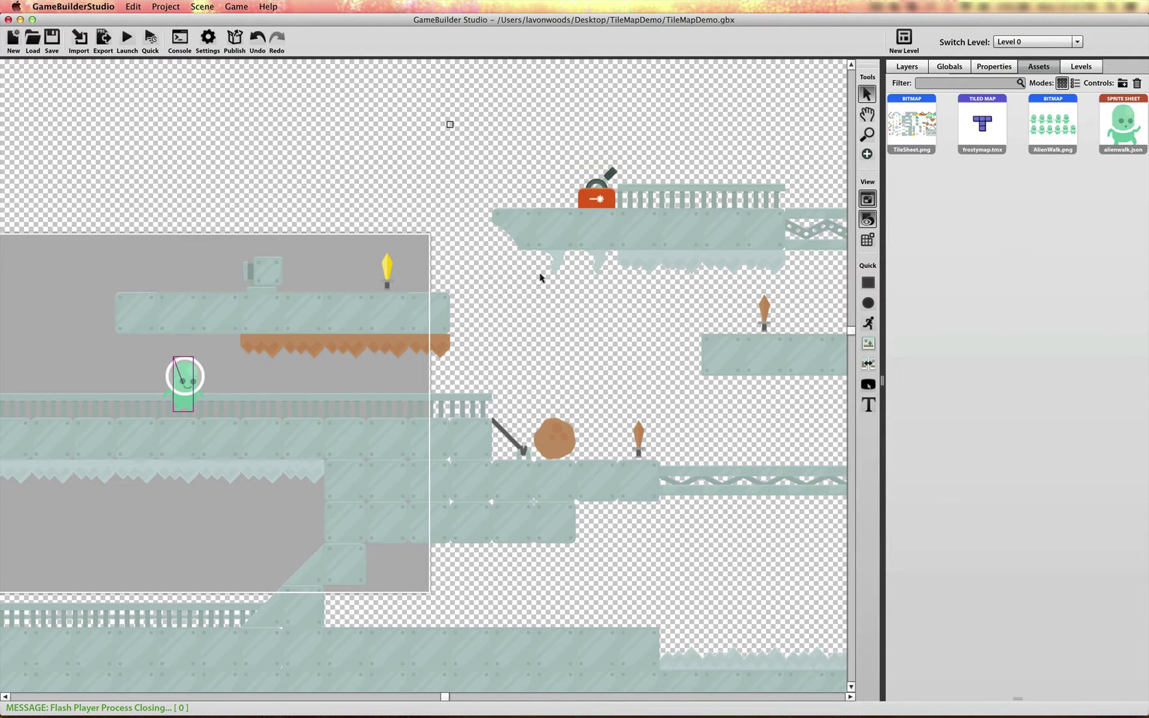
pyautogui.click(916, 67)
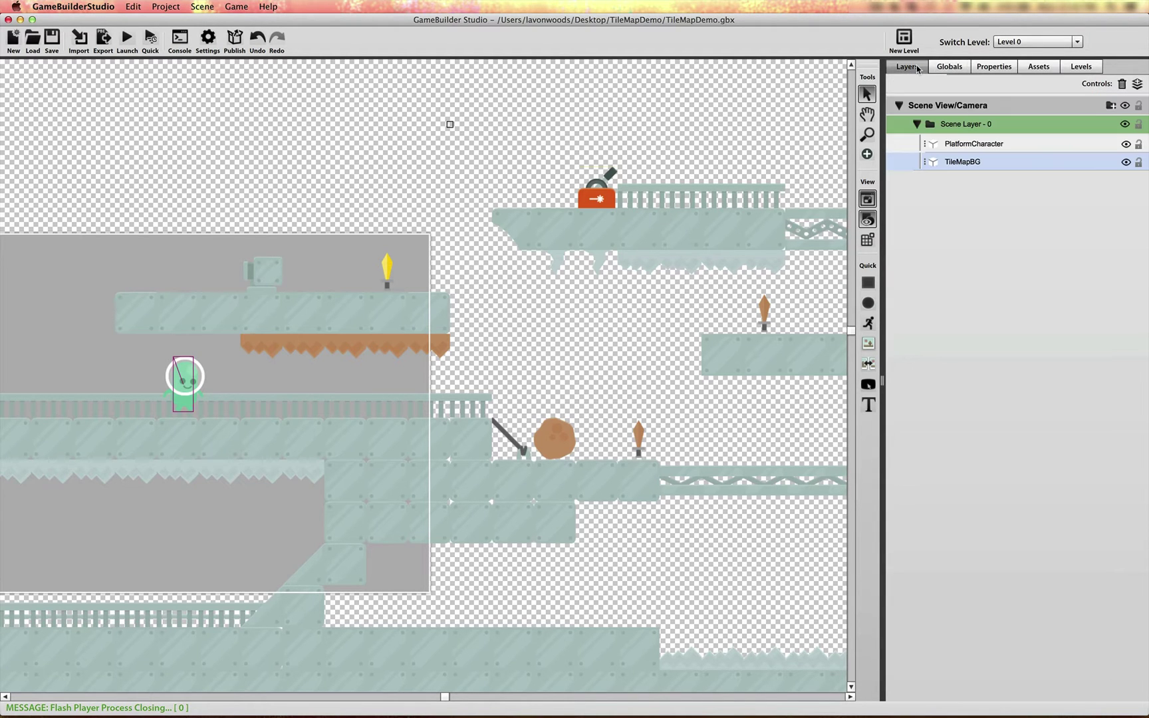
# Step: Search TileMapBG's addable components for "collis" to locate the Collision Spatial component, and leave without adding it
pyautogui.click(989, 69)
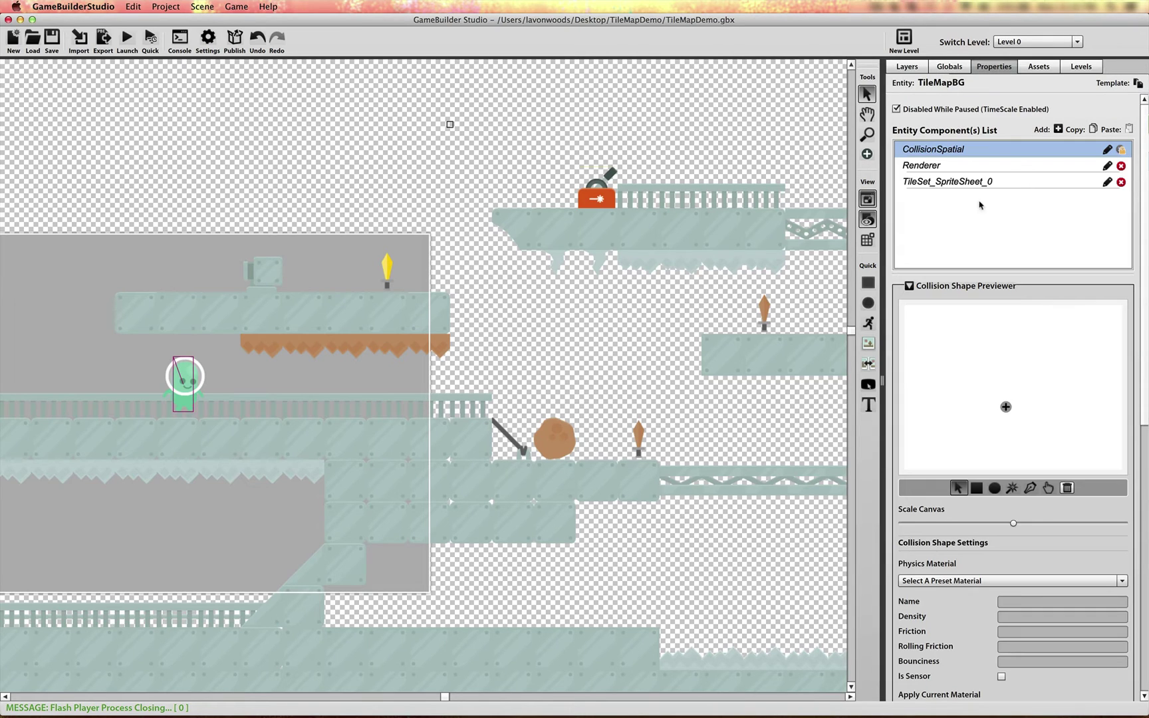
pyautogui.click(1058, 130)
pyautogui.write('c')
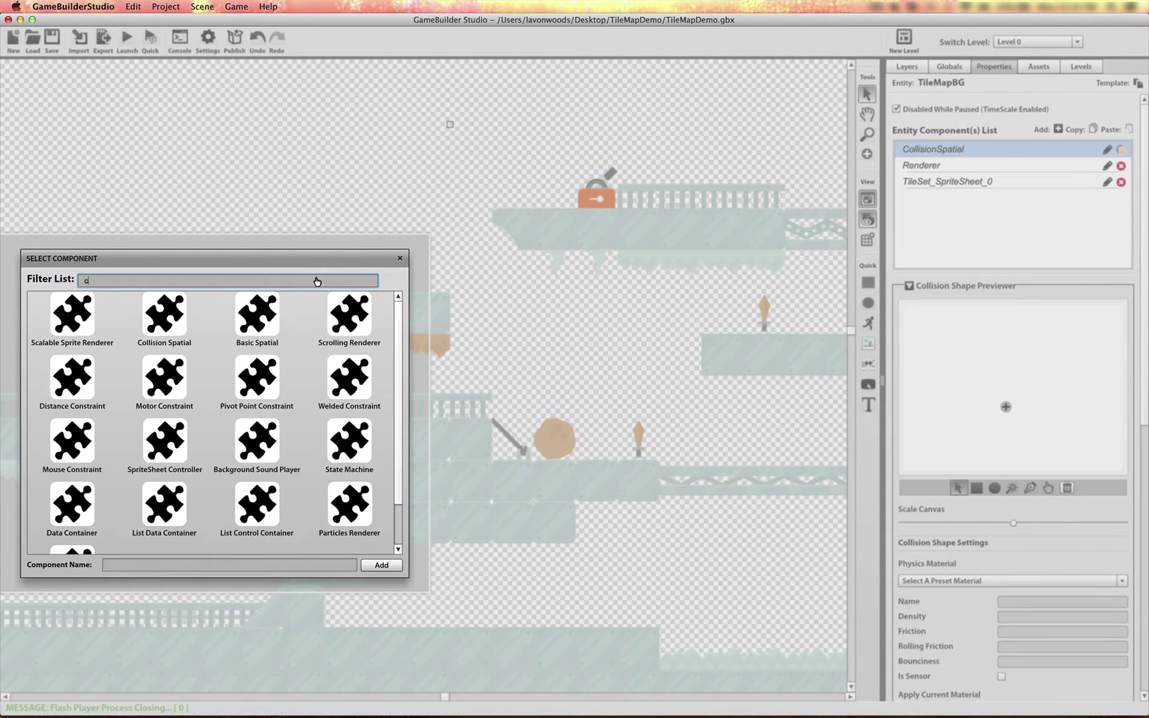
pyautogui.write('ollis')
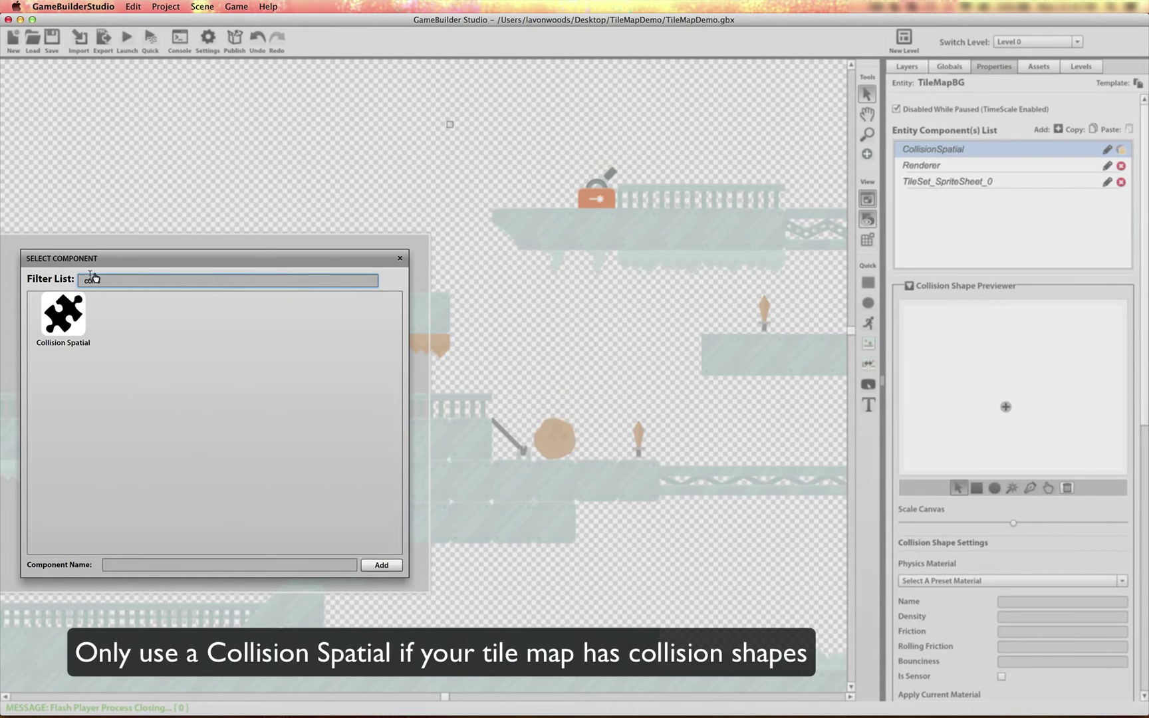
pyautogui.click(65, 318)
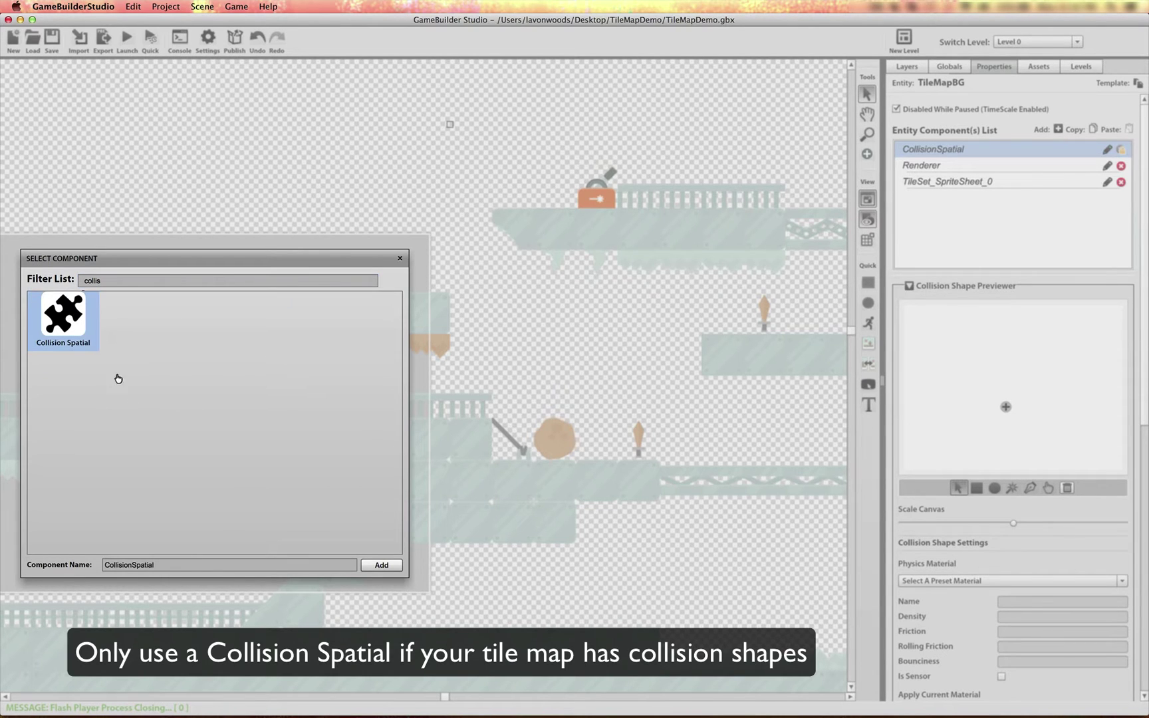
pyautogui.click(399, 258)
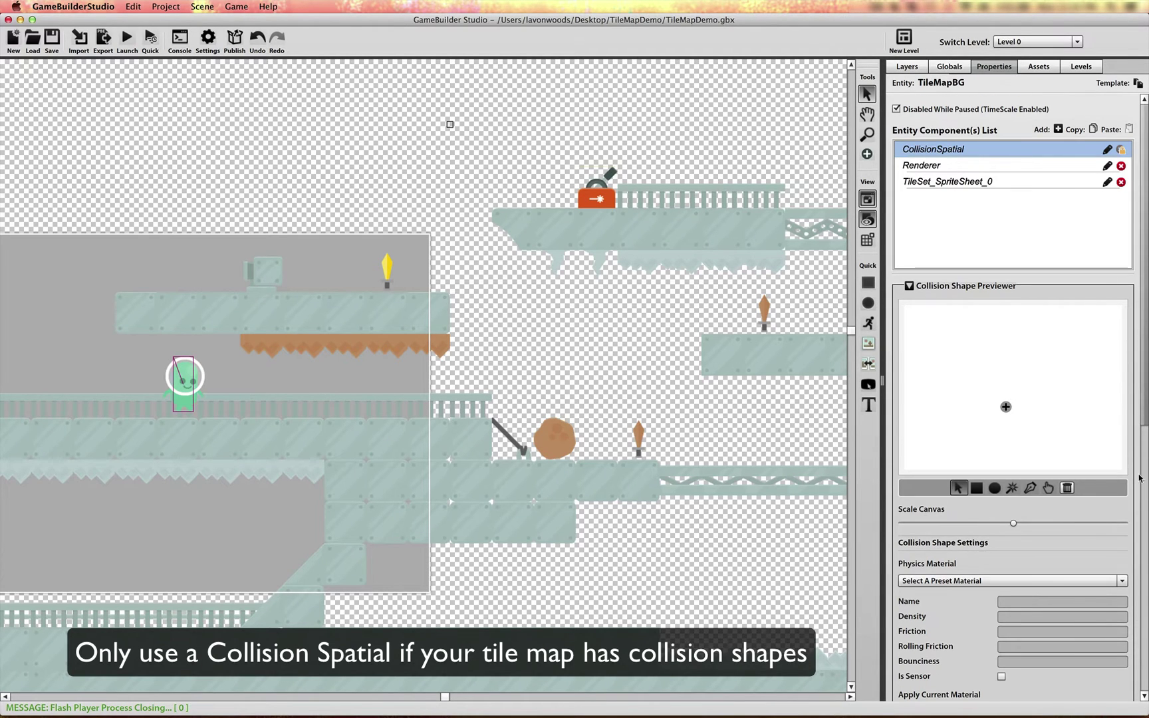
# Step: Examine TileMapBG's Collision Spatial settings, including the controlled renderer, collision detection and object type options
pyautogui.scroll(-5, 1138, 343)
pyautogui.click(949, 412)
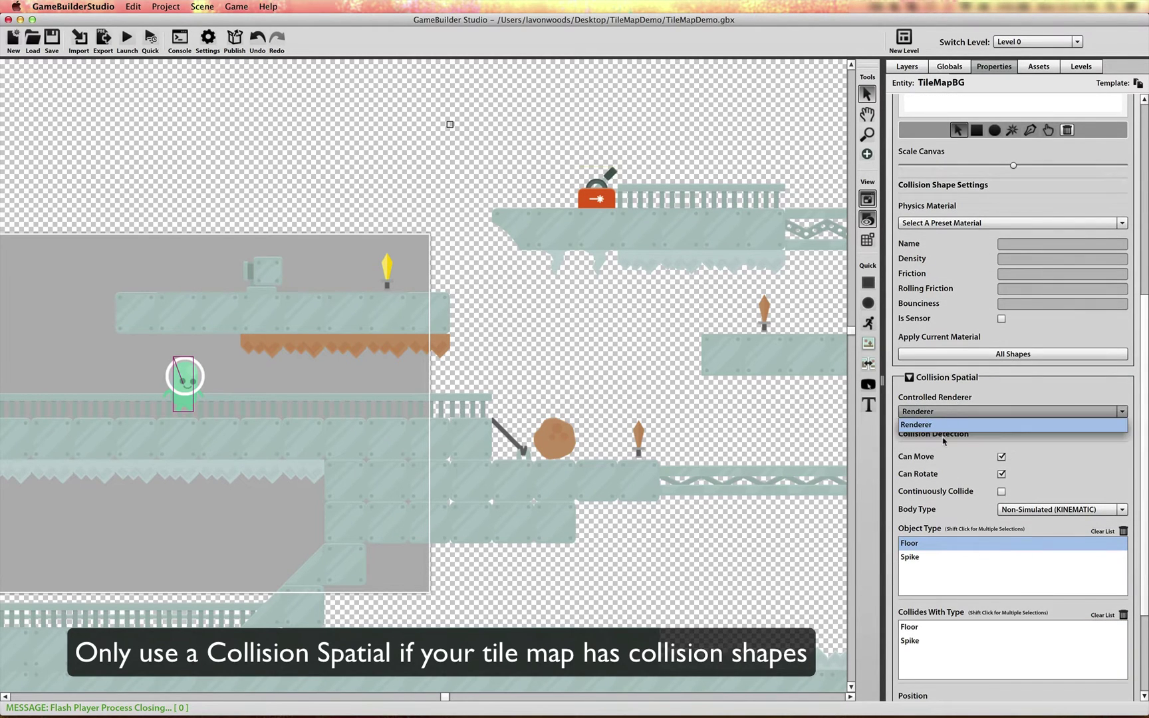
pyautogui.click(968, 393)
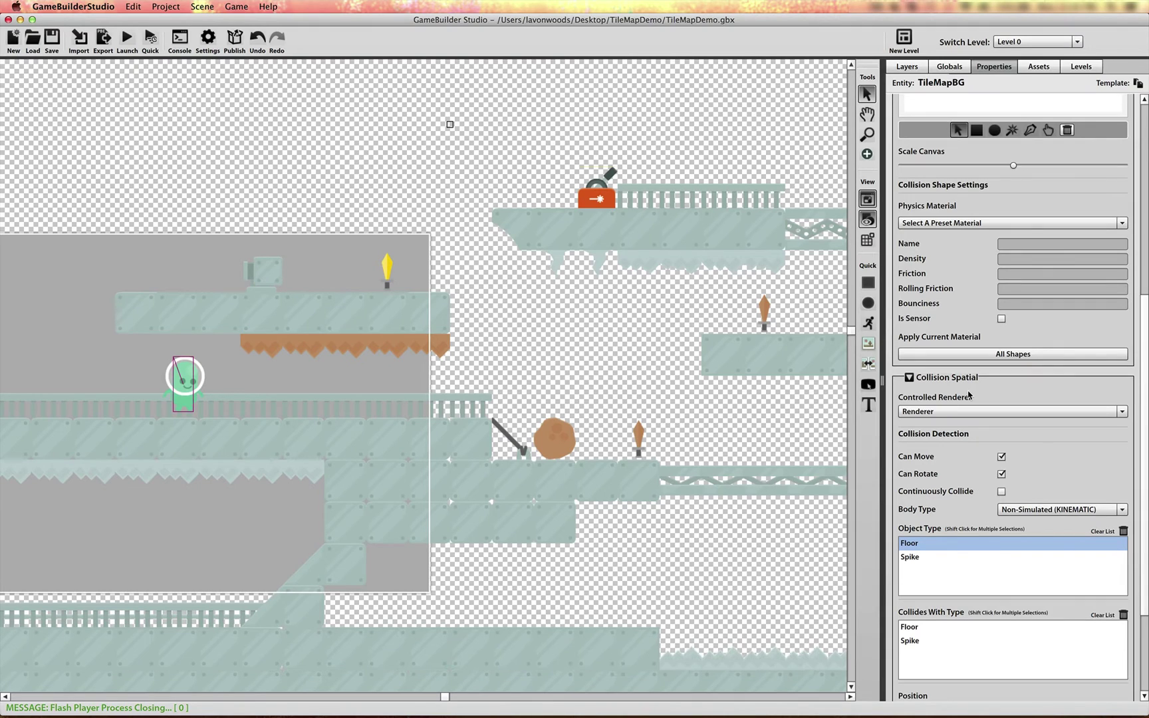
pyautogui.scroll(5, 1136, 431)
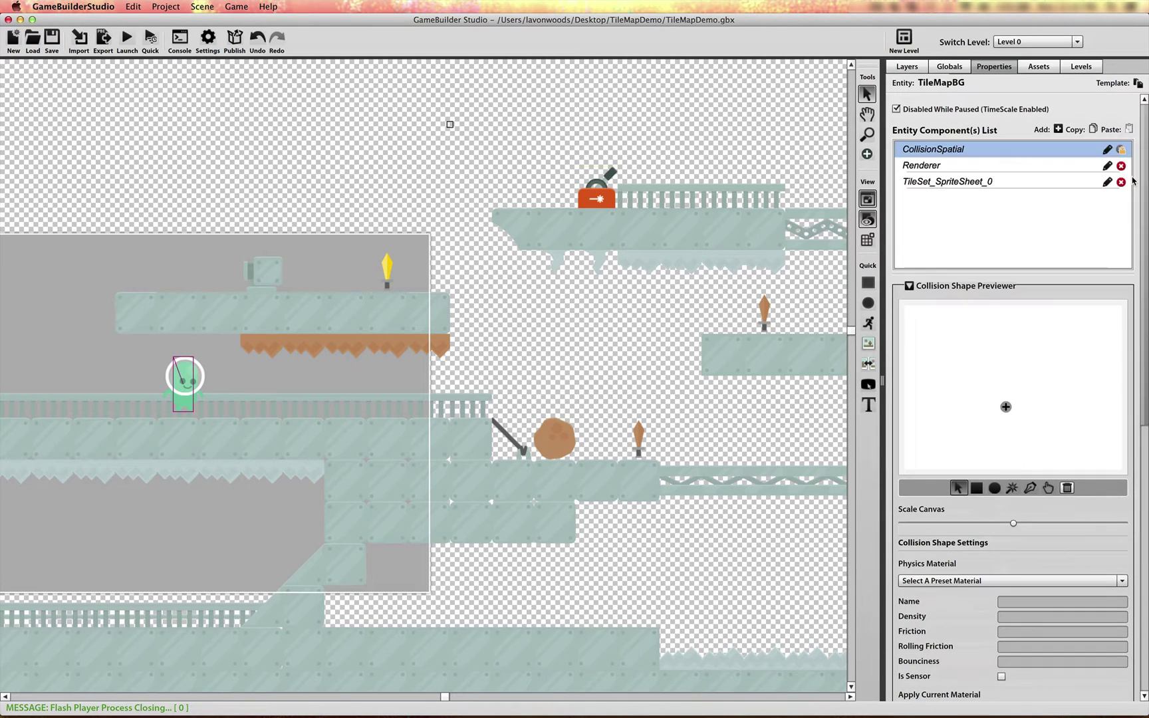
pyautogui.moveTo(1144, 141); pyautogui.dragTo(1137, 378)
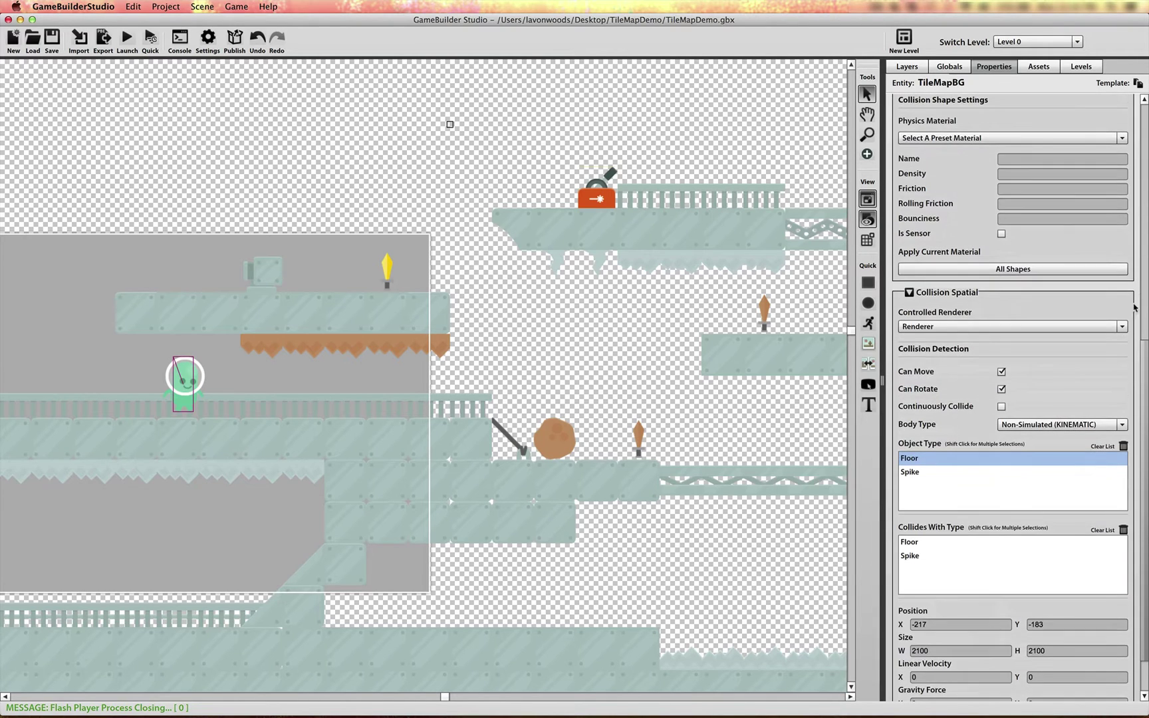
pyautogui.scroll(5, 999, 387)
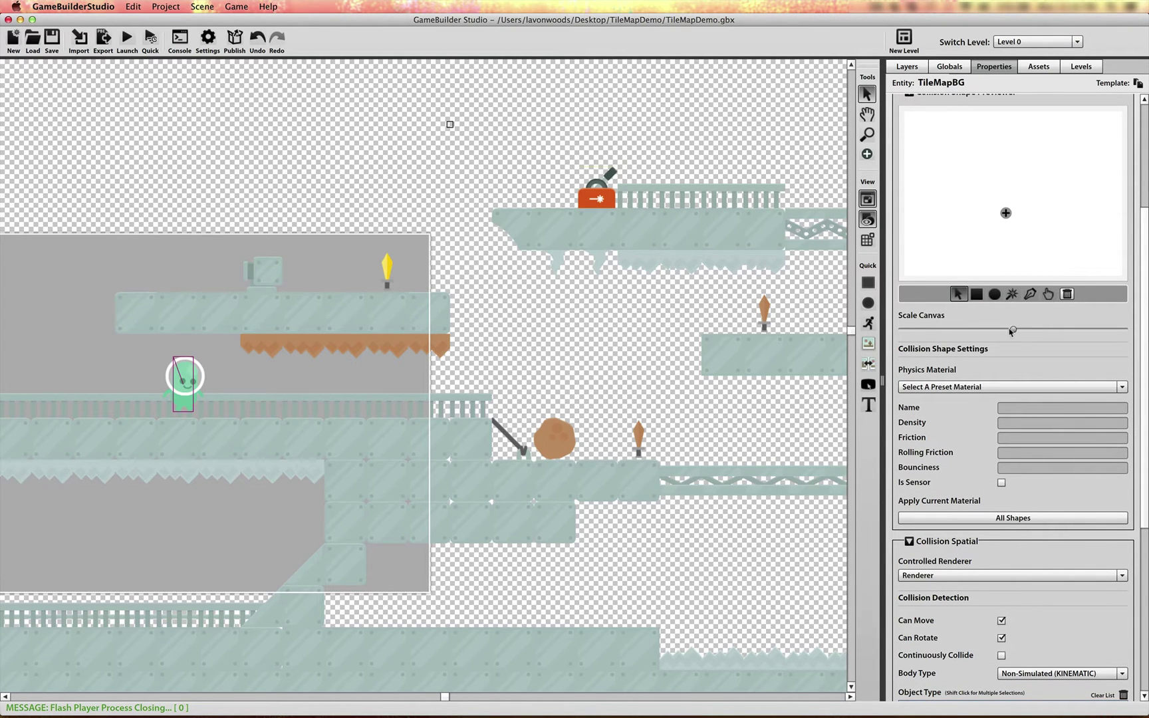
# Step: Scale down and pan the Collision Shape Previewer canvas to examine the tile map in it
pyautogui.moveTo(1013, 329); pyautogui.dragTo(935, 331)
pyautogui.click(1048, 294)
pyautogui.moveTo(1073, 214); pyautogui.dragTo(972, 187)
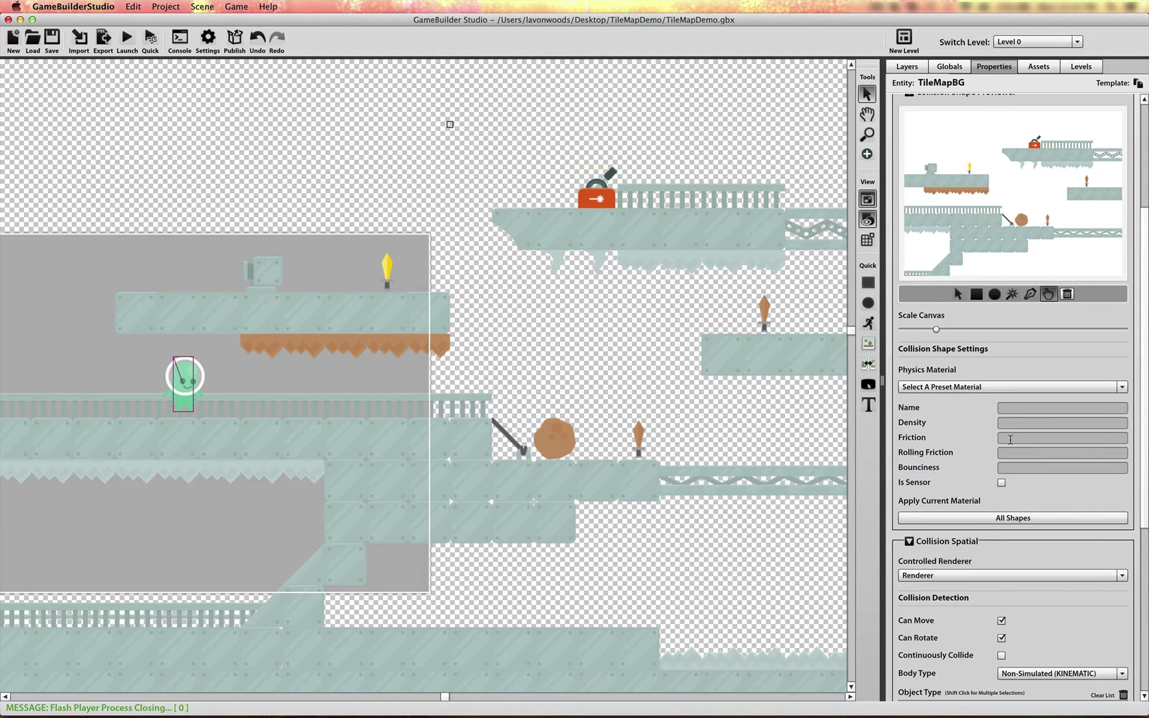
# Step: Switch to Tiled and open the object properties of the floor_1 collision shape to review its friction and restitution
pyautogui.press('super+Tab')
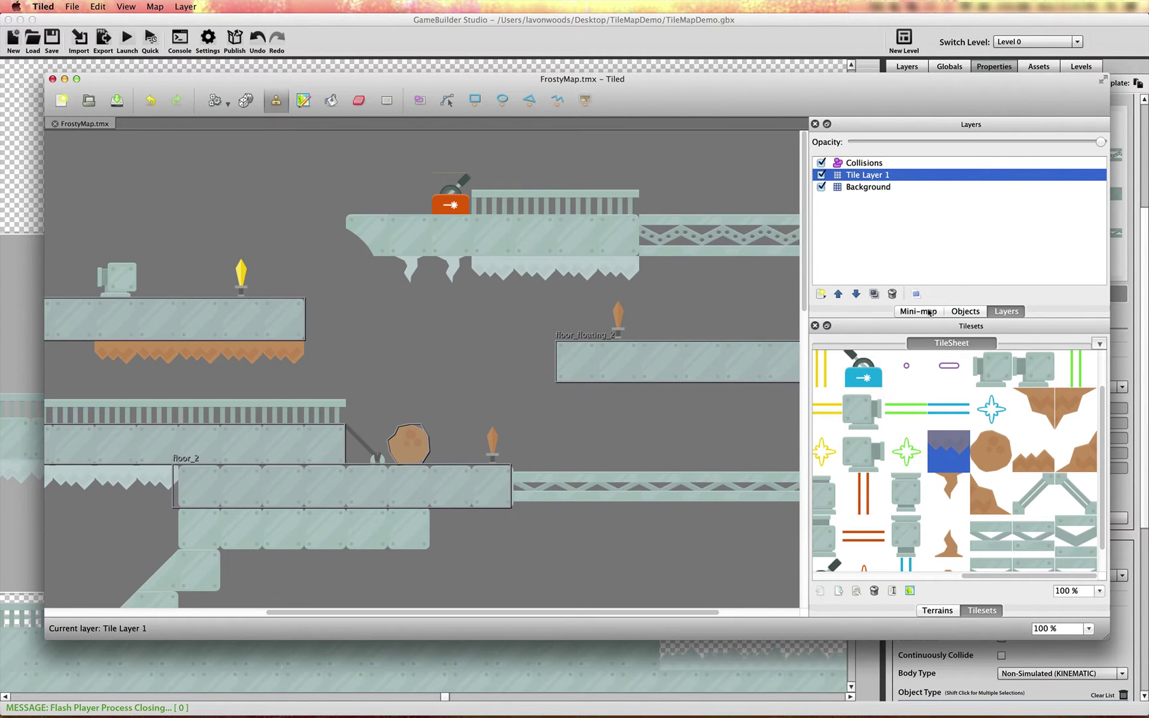
pyautogui.click(966, 312)
pyautogui.doubleClick(868, 164)
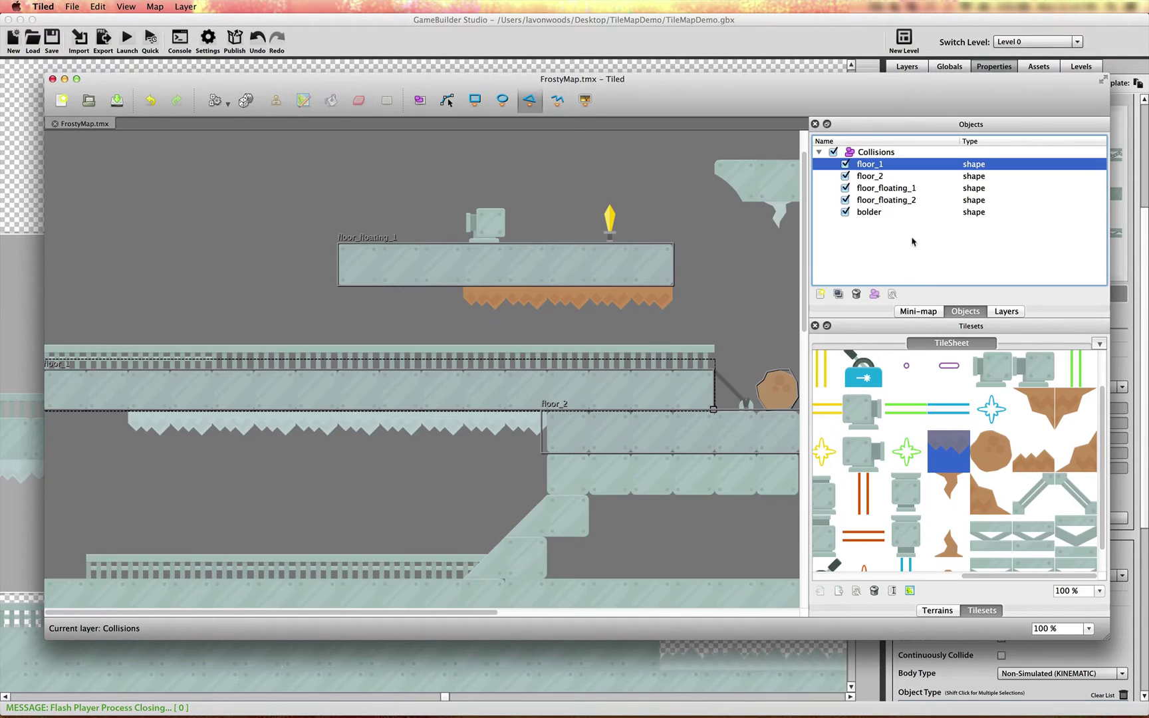
pyautogui.click(893, 294)
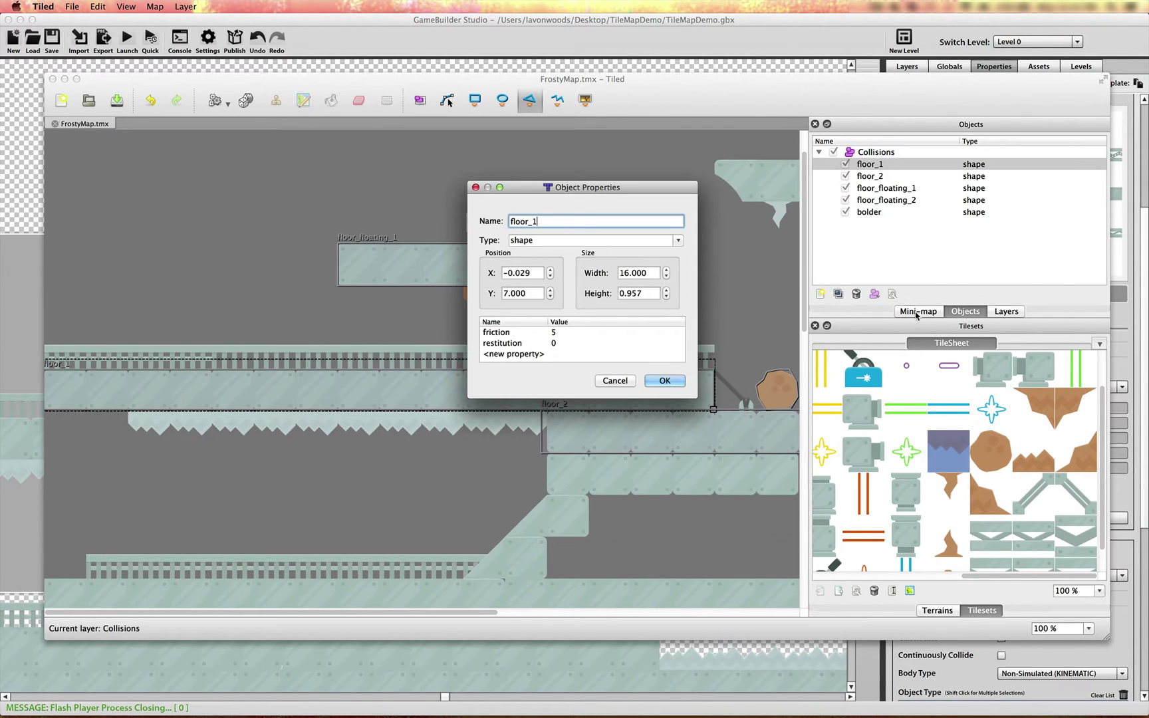
pyautogui.click(500, 332)
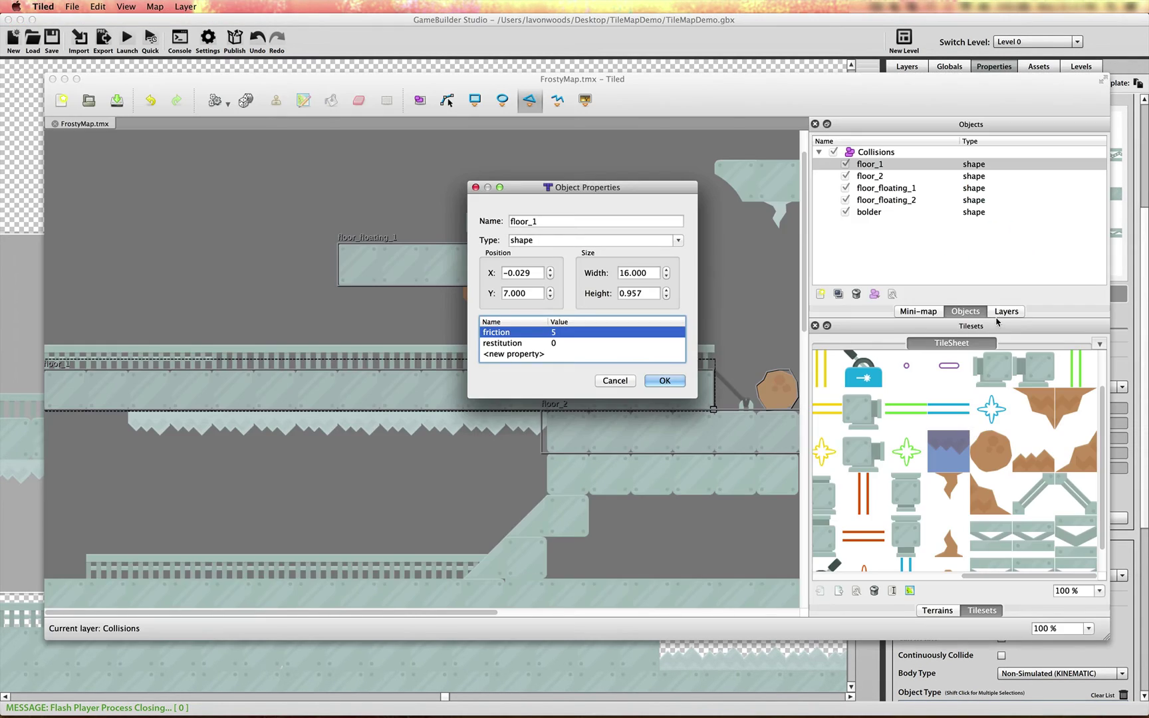
pyautogui.click(502, 343)
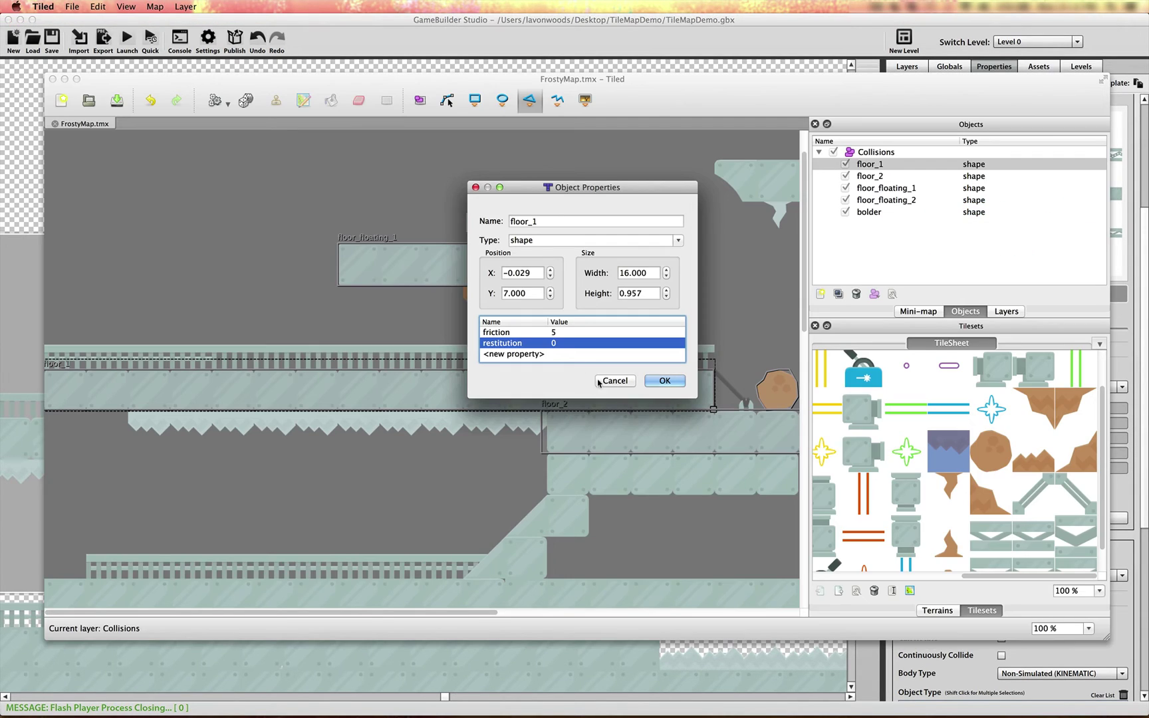
# Step: Add a custom density property with the value 1 to the floor_1 collision shape
pyautogui.doubleClick(525, 353)
pyautogui.write('density')
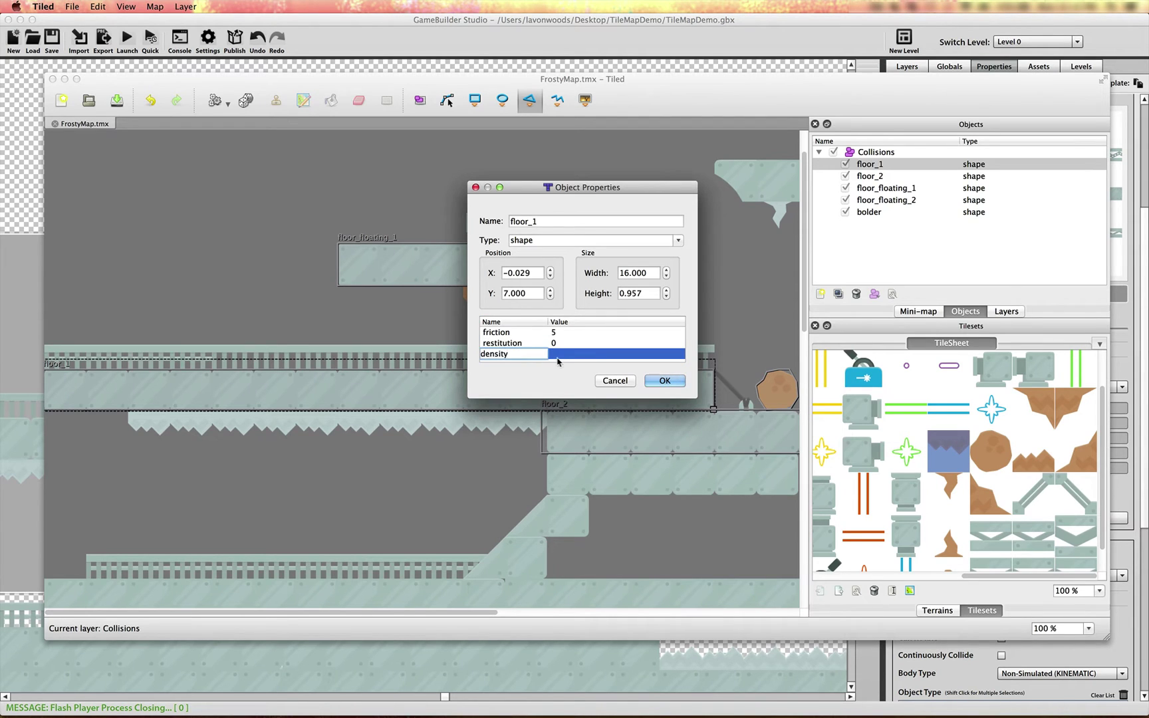
pyautogui.doubleClick(564, 356)
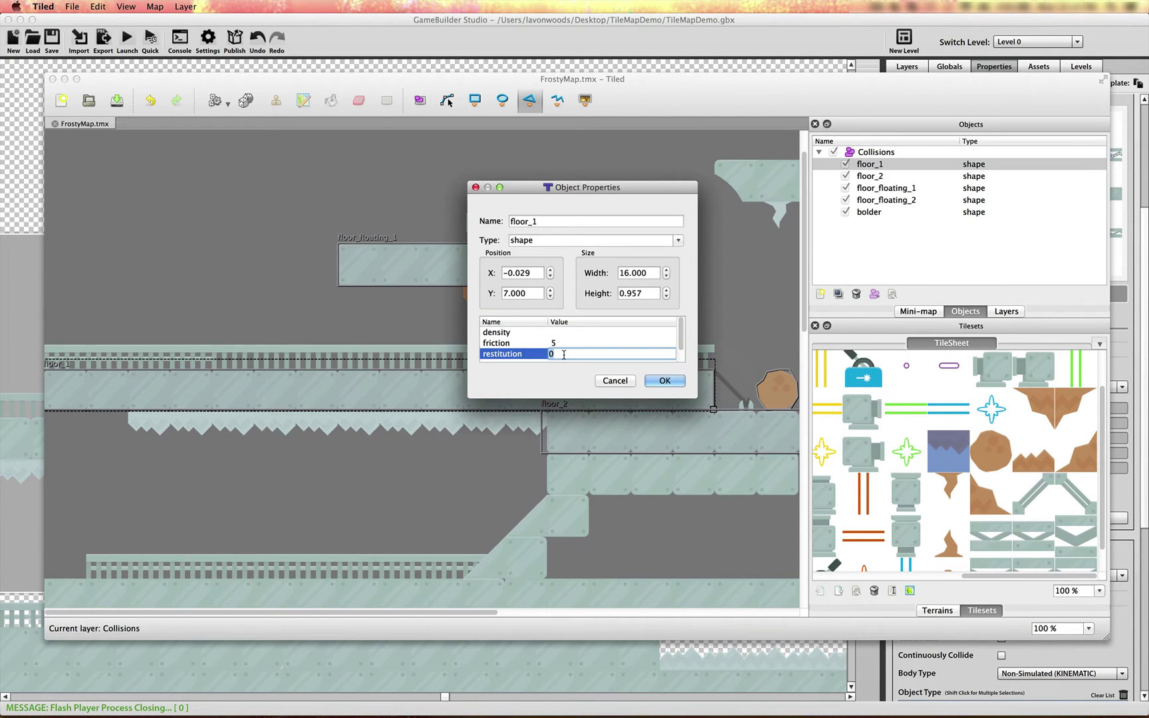
pyautogui.doubleClick(564, 332)
pyautogui.write('1')
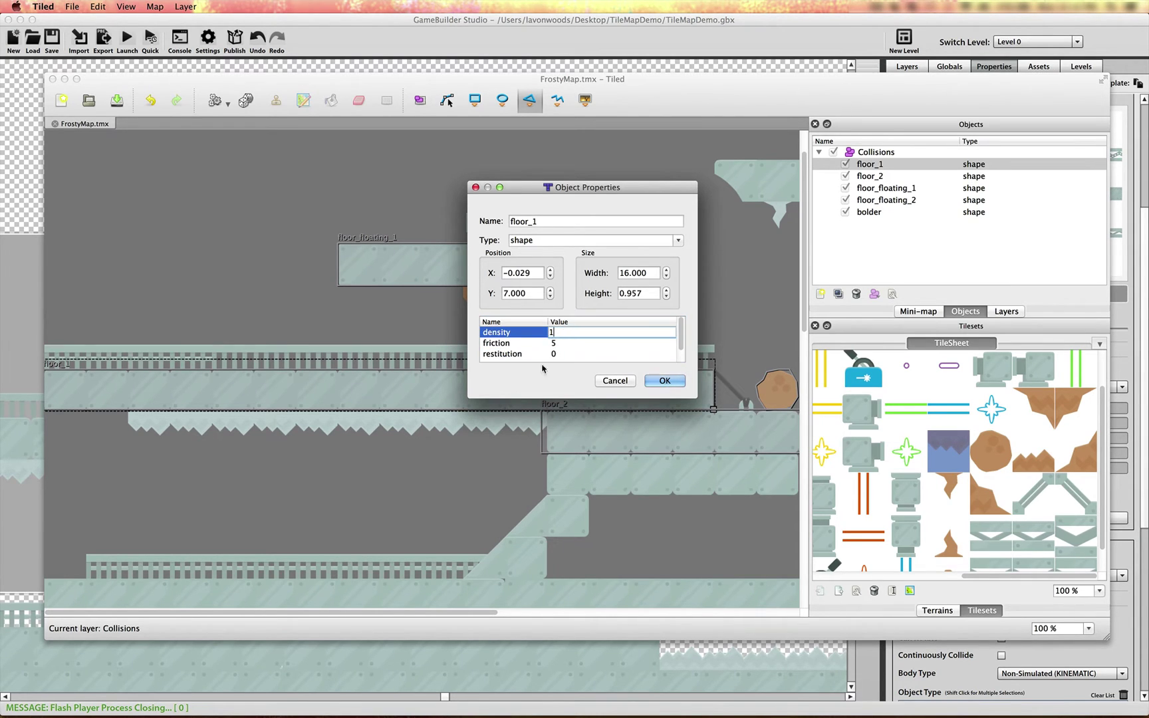
pyautogui.click(545, 361)
# Step: Add a custom rollingFriction property with the value 0 to the floor_1 collision shape
pyautogui.doubleClick(510, 354)
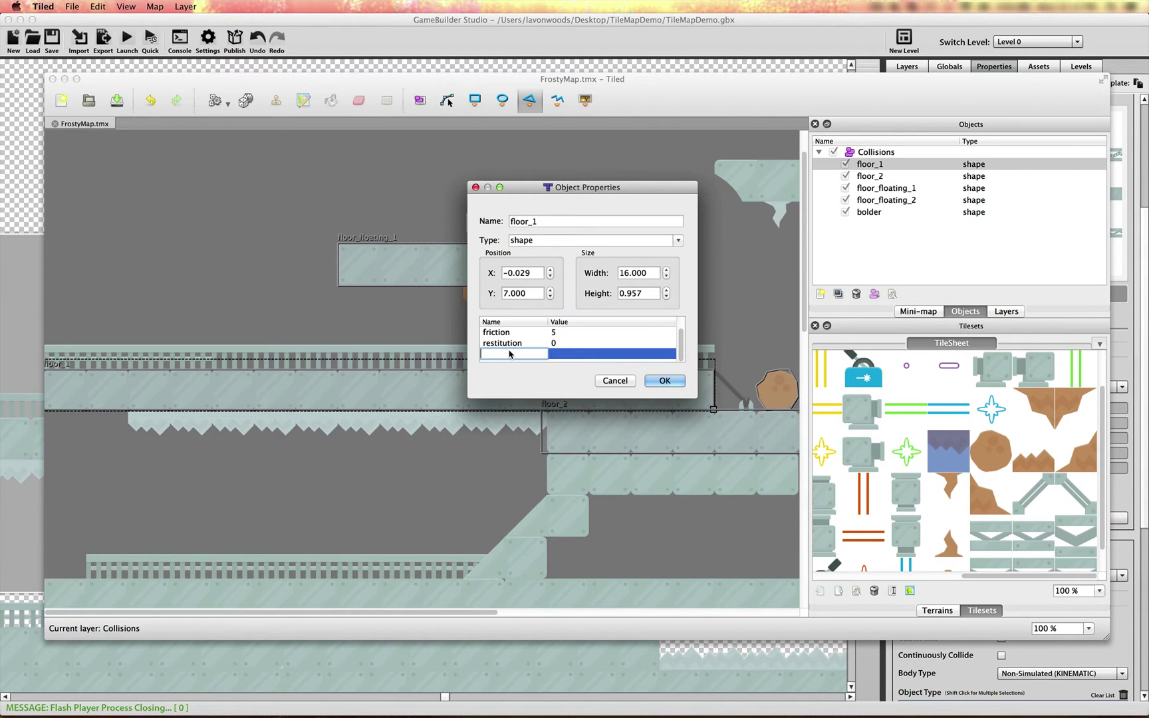
pyautogui.write('rollingFriction')
pyautogui.doubleClick(557, 353)
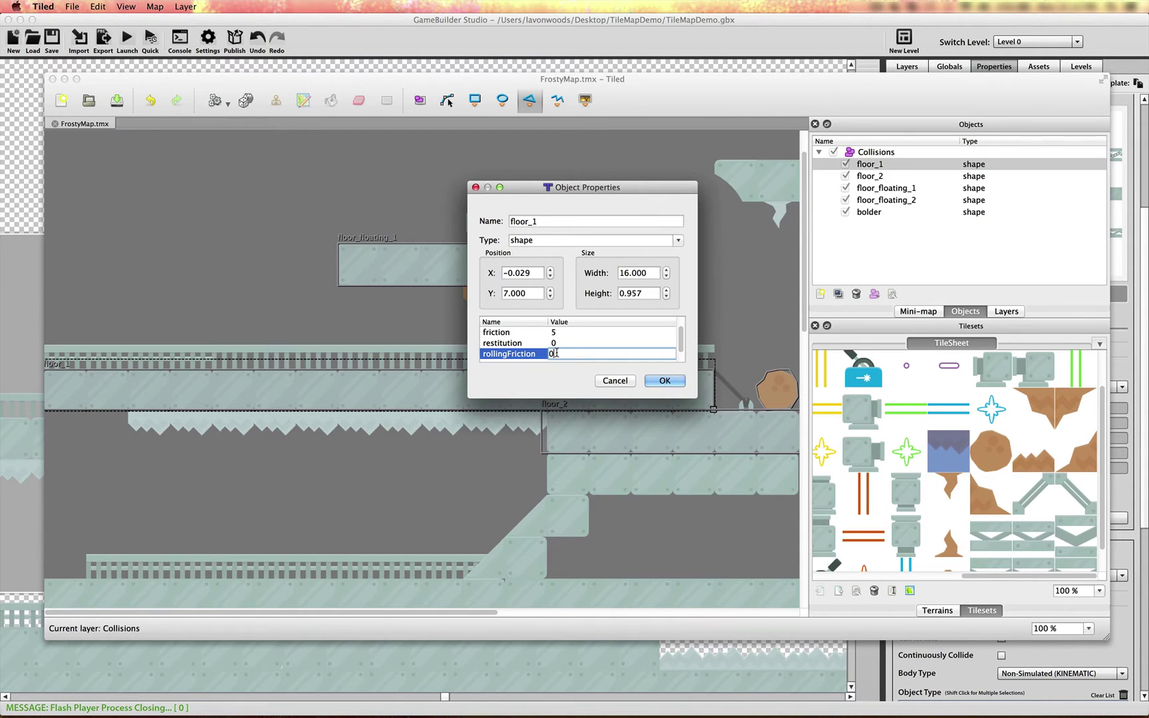
pyautogui.click(525, 360)
# Step: Add a custom property named isTrigger to the floor_1 collision shape and review its property list
pyautogui.doubleClick(521, 356)
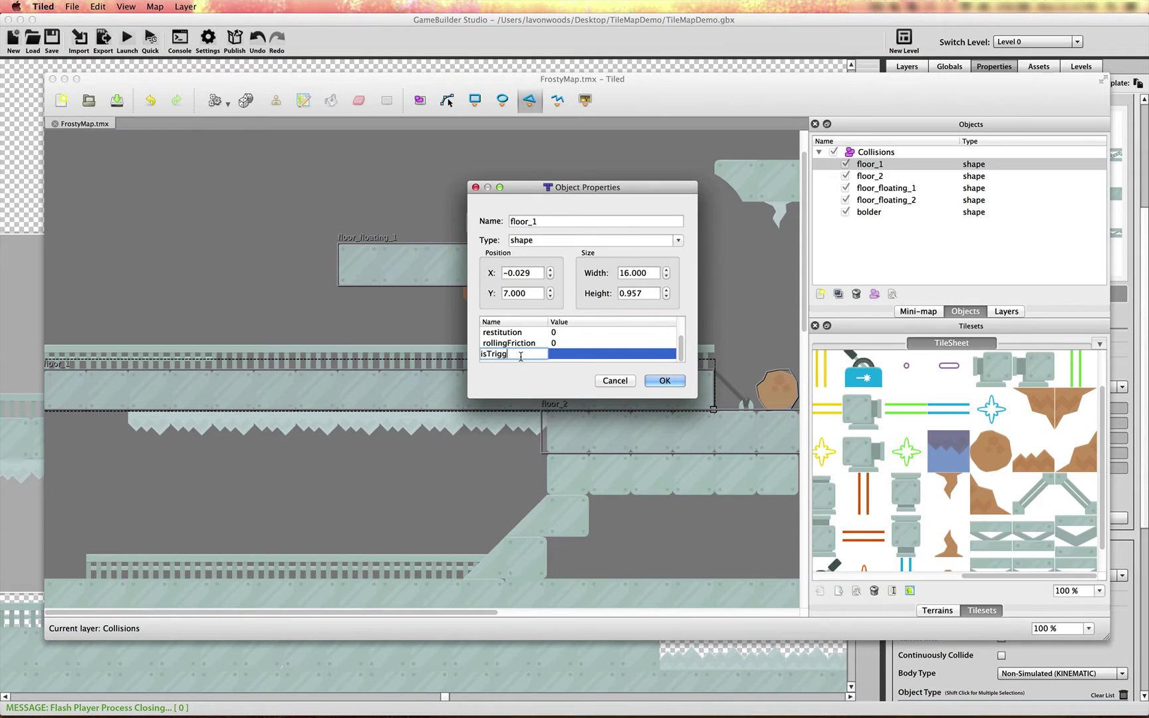
pyautogui.write('isTrigger')
pyautogui.doubleClick(567, 354)
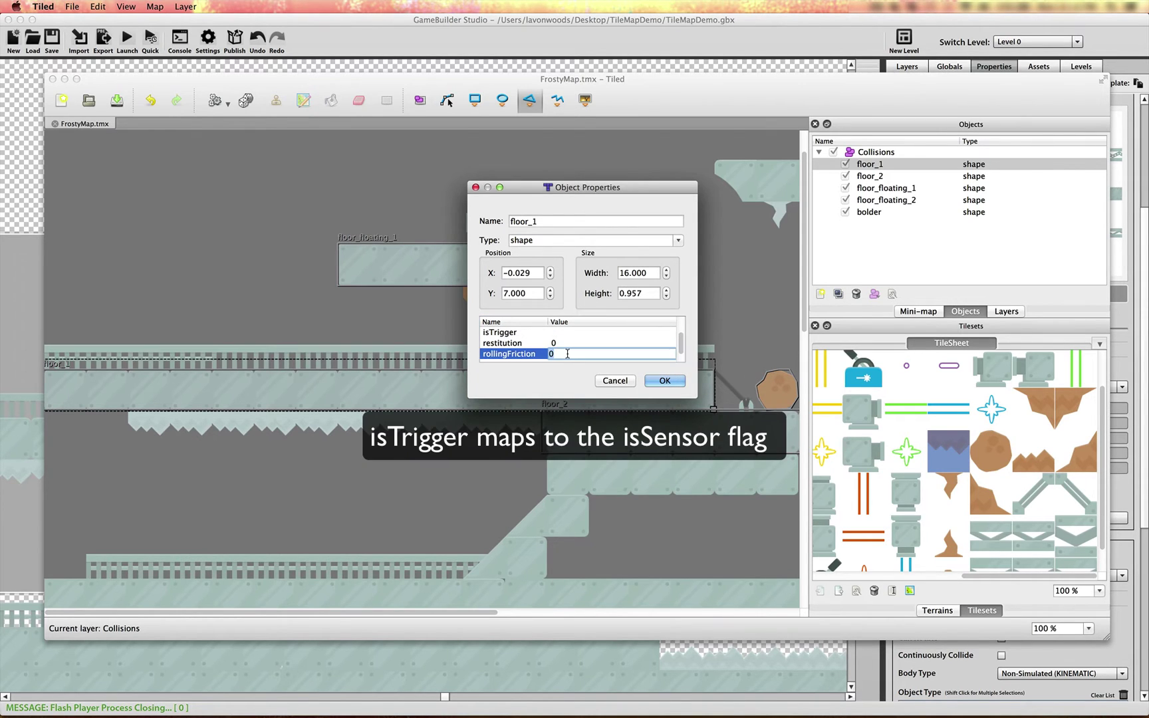
pyautogui.press('Return')
pyautogui.scroll(-1, 540, 347)
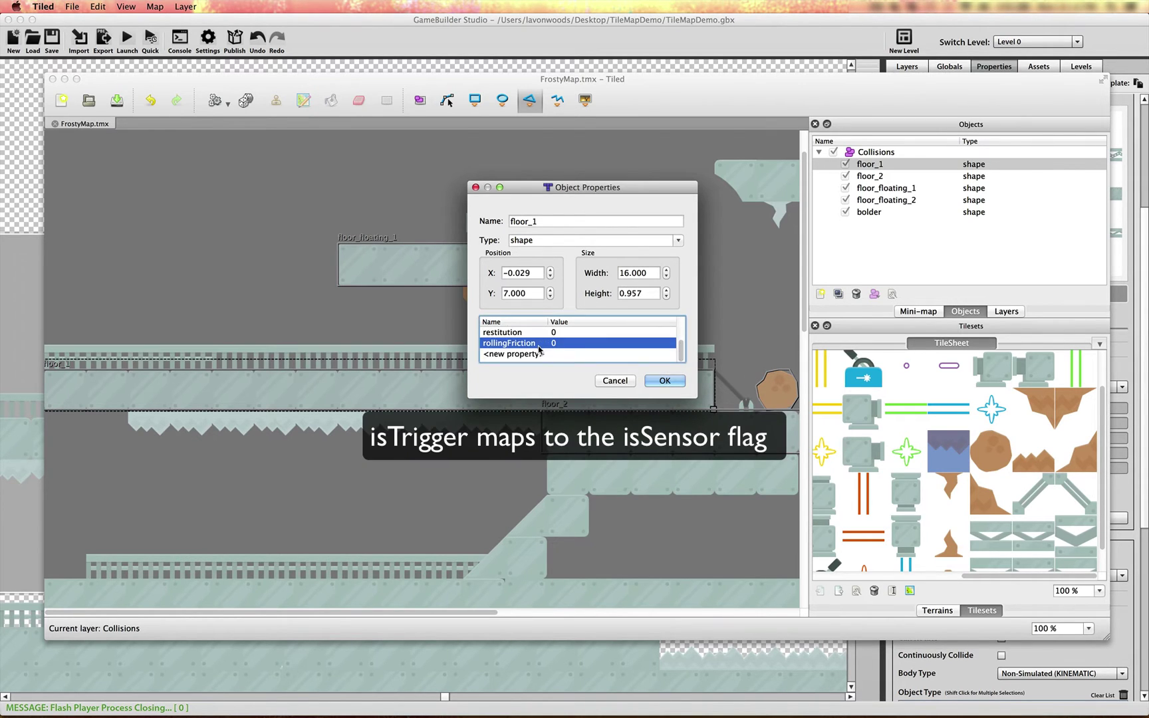
pyautogui.scroll(3, 539, 347)
pyautogui.scroll(-2, 540, 350)
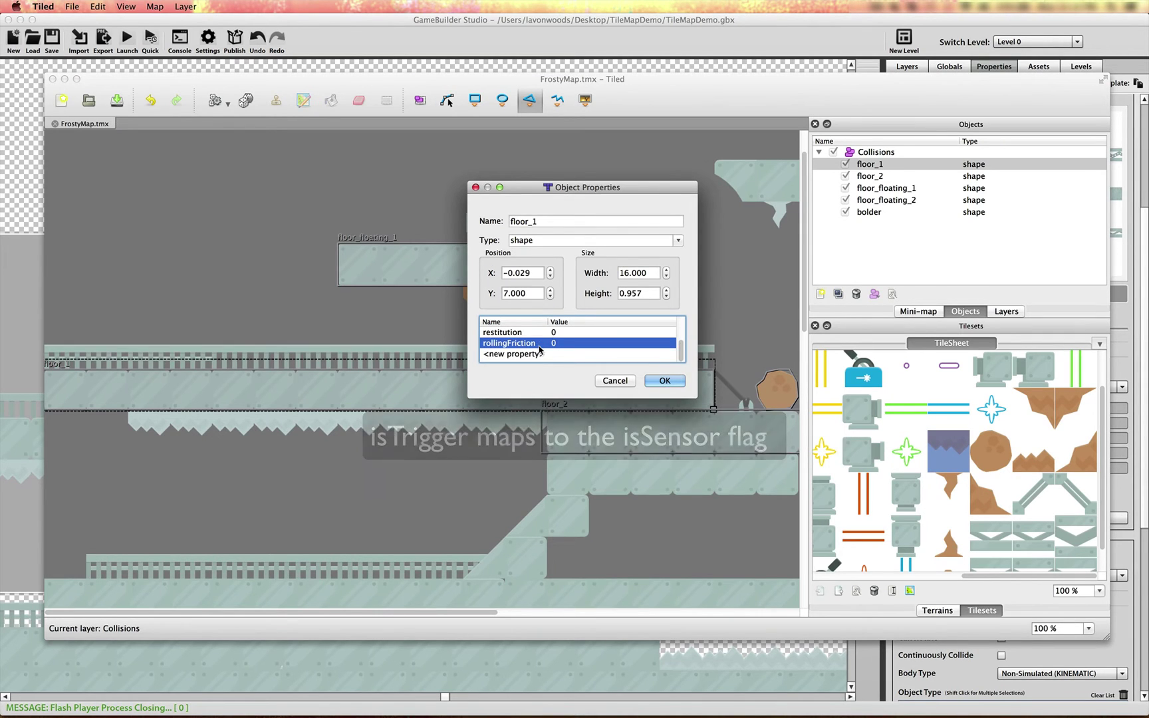
pyautogui.scroll(2, 540, 349)
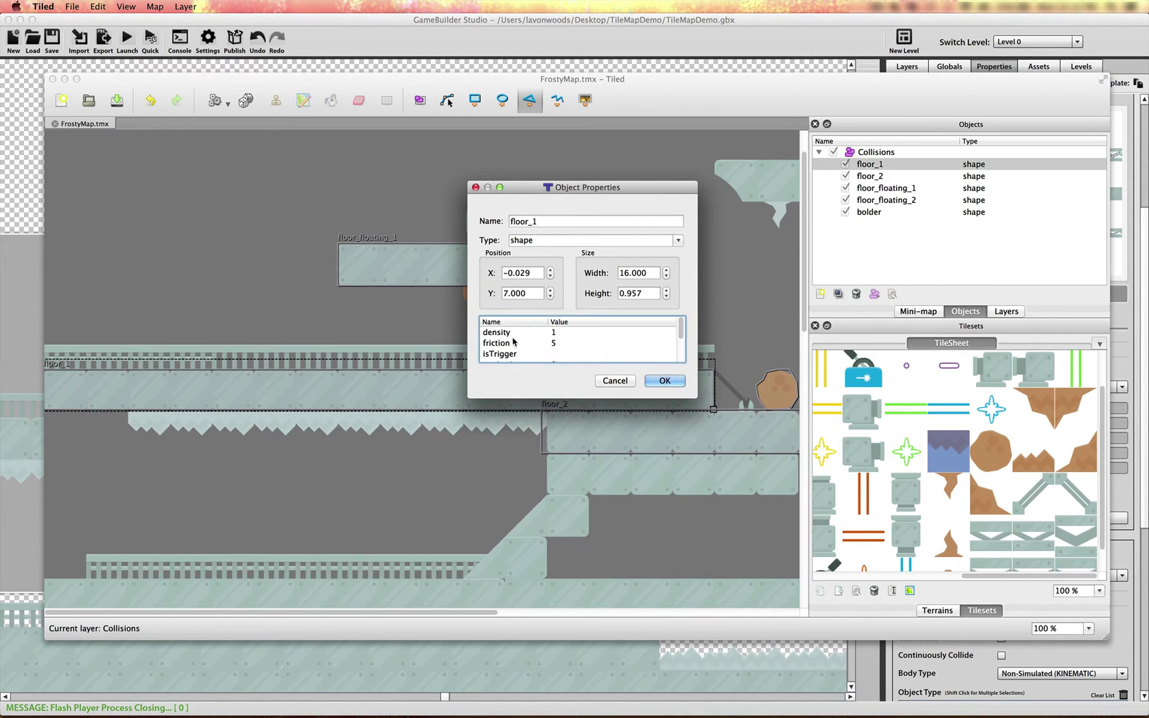
pyautogui.scroll(-2, 514, 342)
# Step: Set floor_1's isTrigger property to true, accept the object properties and save the map
pyautogui.doubleClick(559, 353)
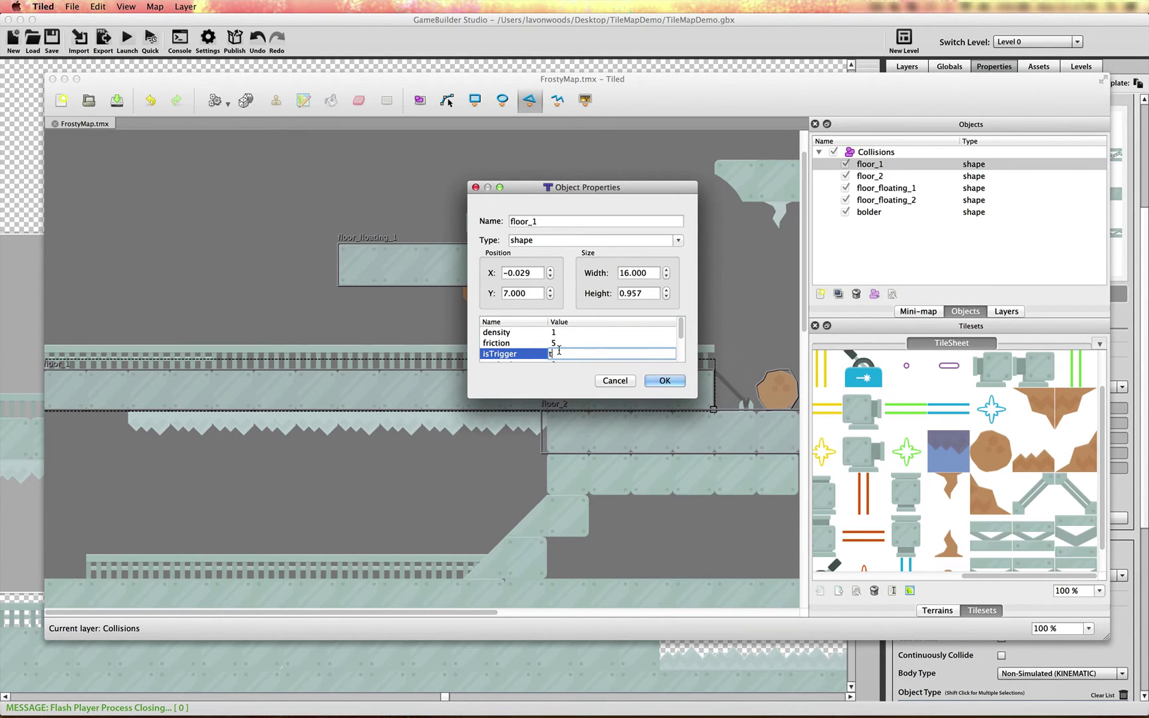
pyautogui.write('true')
pyautogui.press('Return')
pyautogui.click(662, 381)
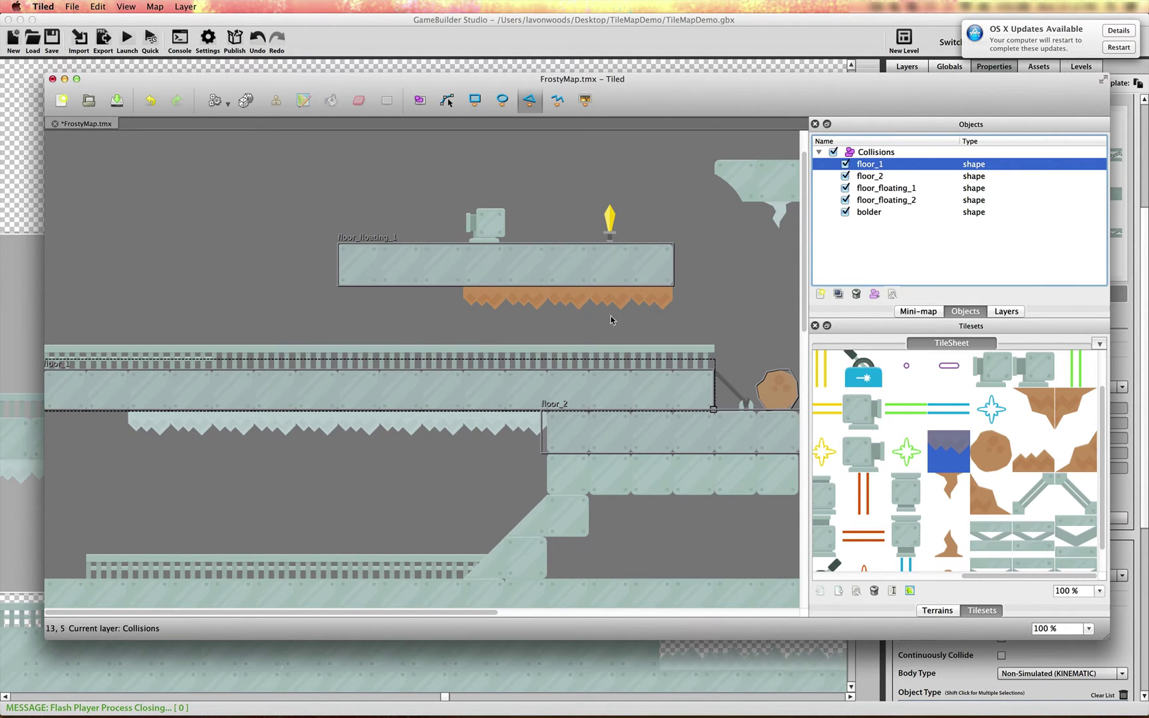
pyautogui.press('super+s')
# Step: Switch to GameBuilder Studio and launch the game to test floor_1 as a trigger, close it and return to Tiled
pyautogui.click(609, 25)
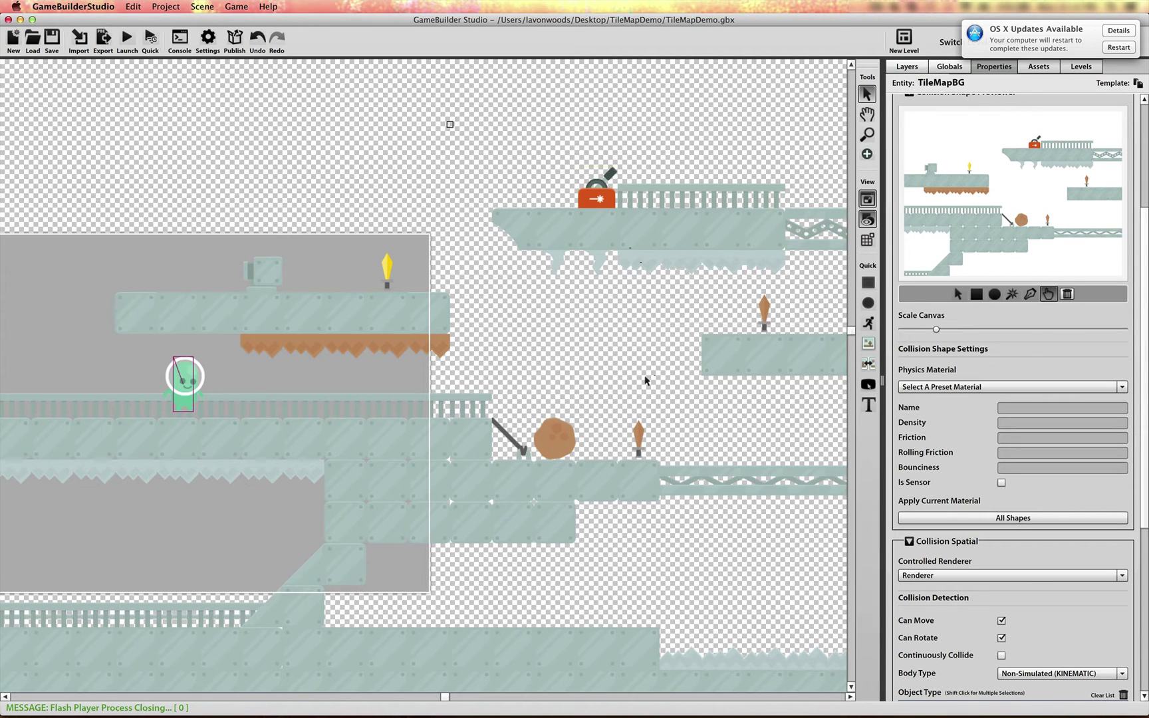
pyautogui.hscroll(-5, 192, 326)
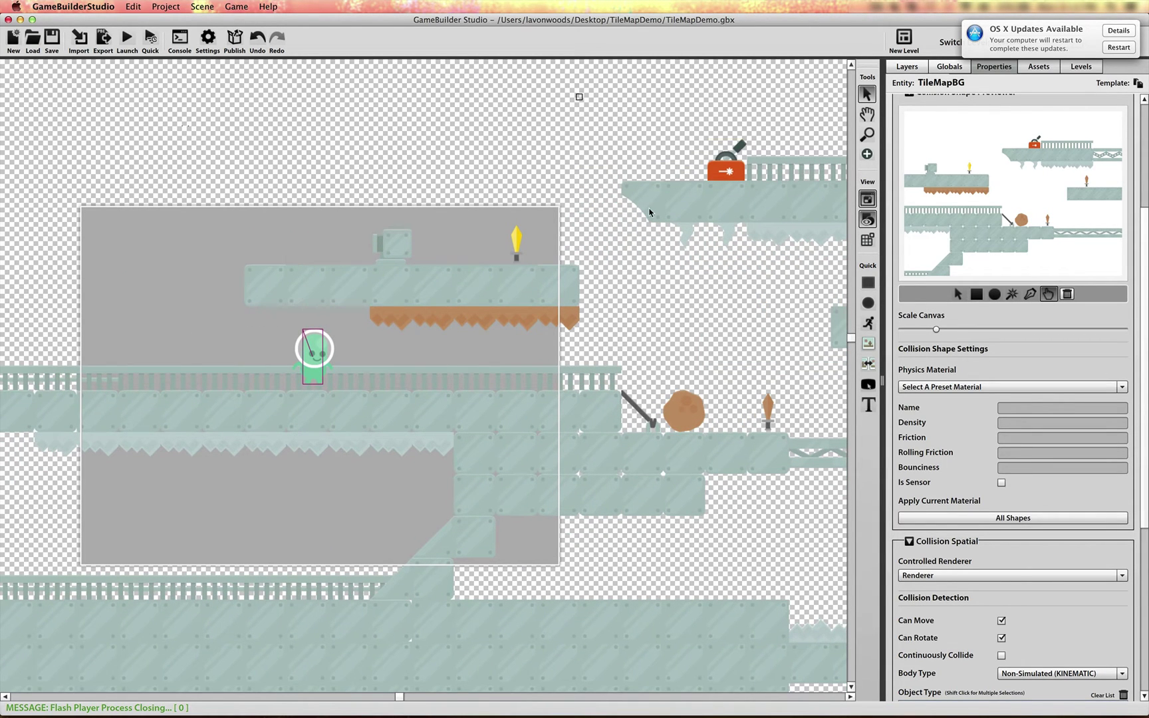
pyautogui.moveTo(1038, 36); pyautogui.dragTo(1066, 42)
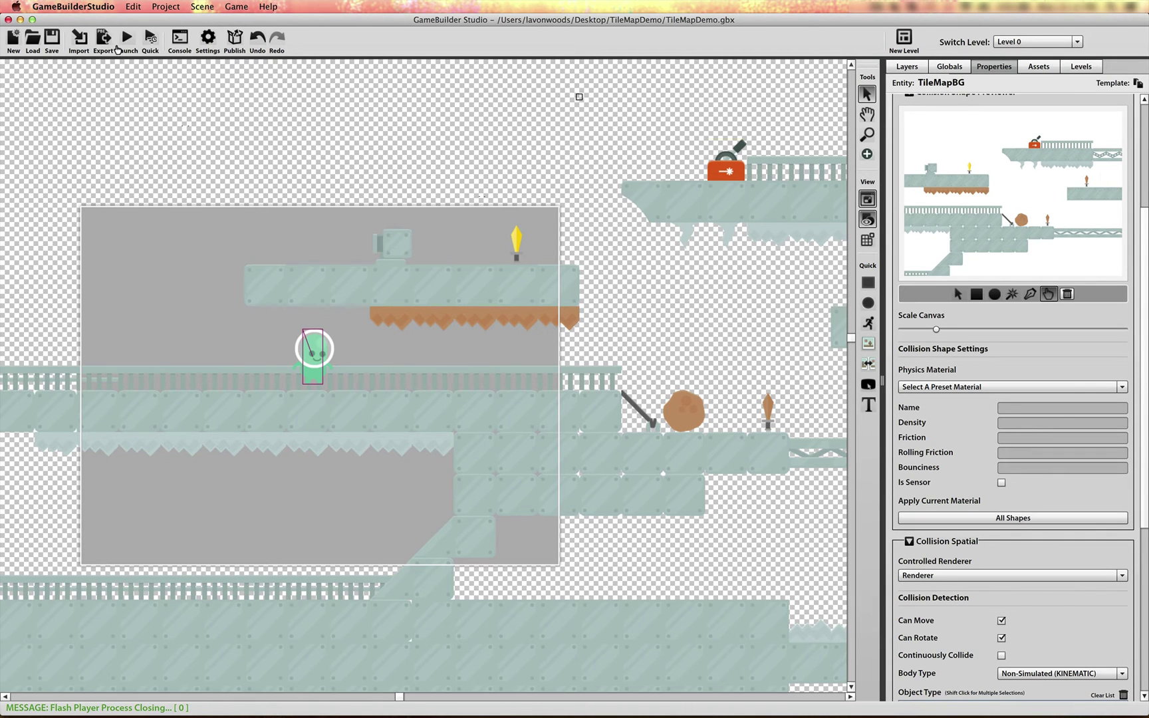
pyautogui.click(127, 38)
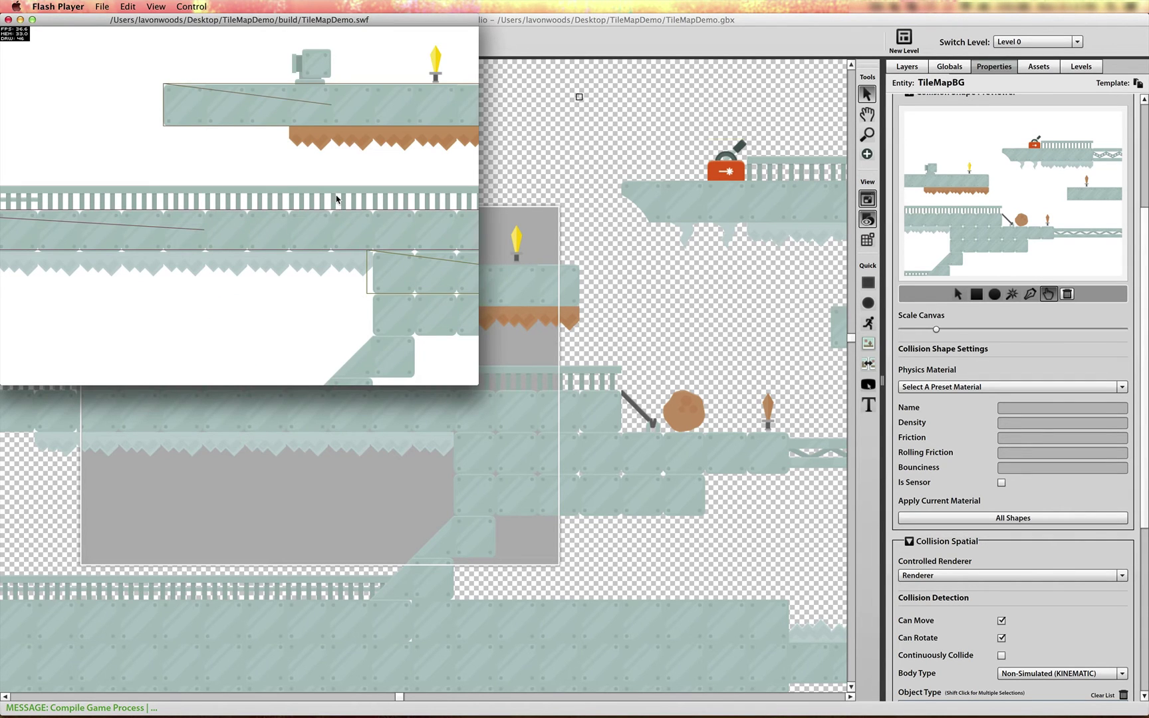
pyautogui.moveTo(193, 19); pyautogui.dragTo(304, 123)
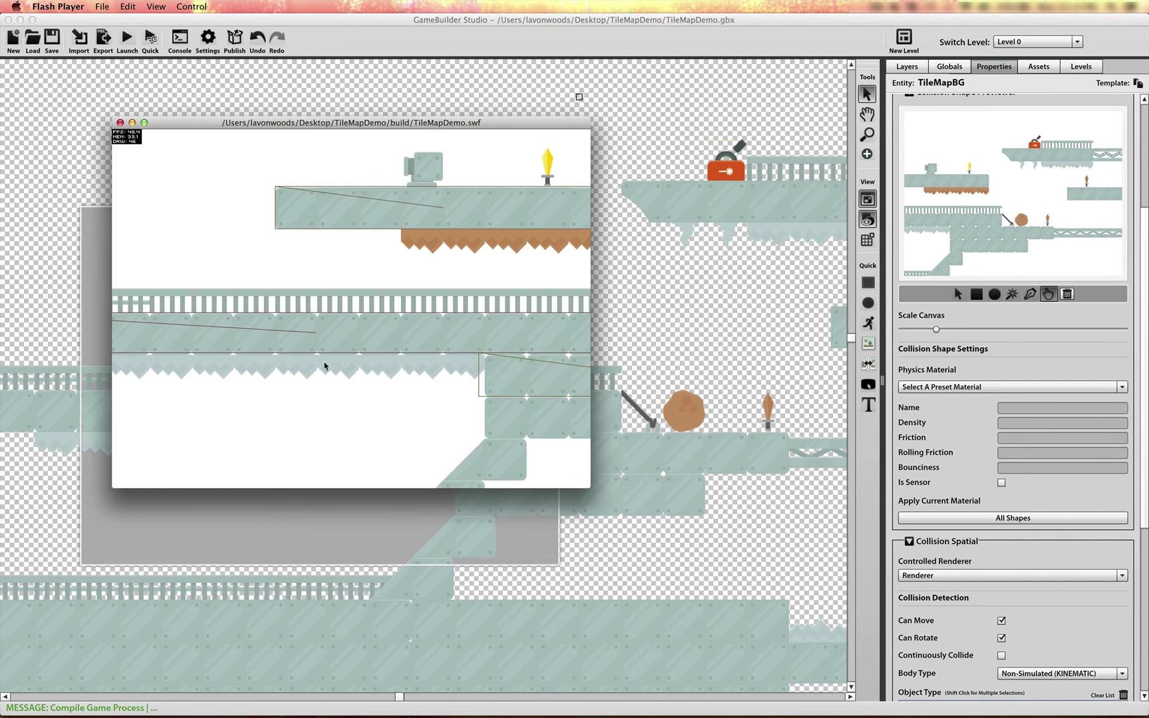
pyautogui.click(120, 122)
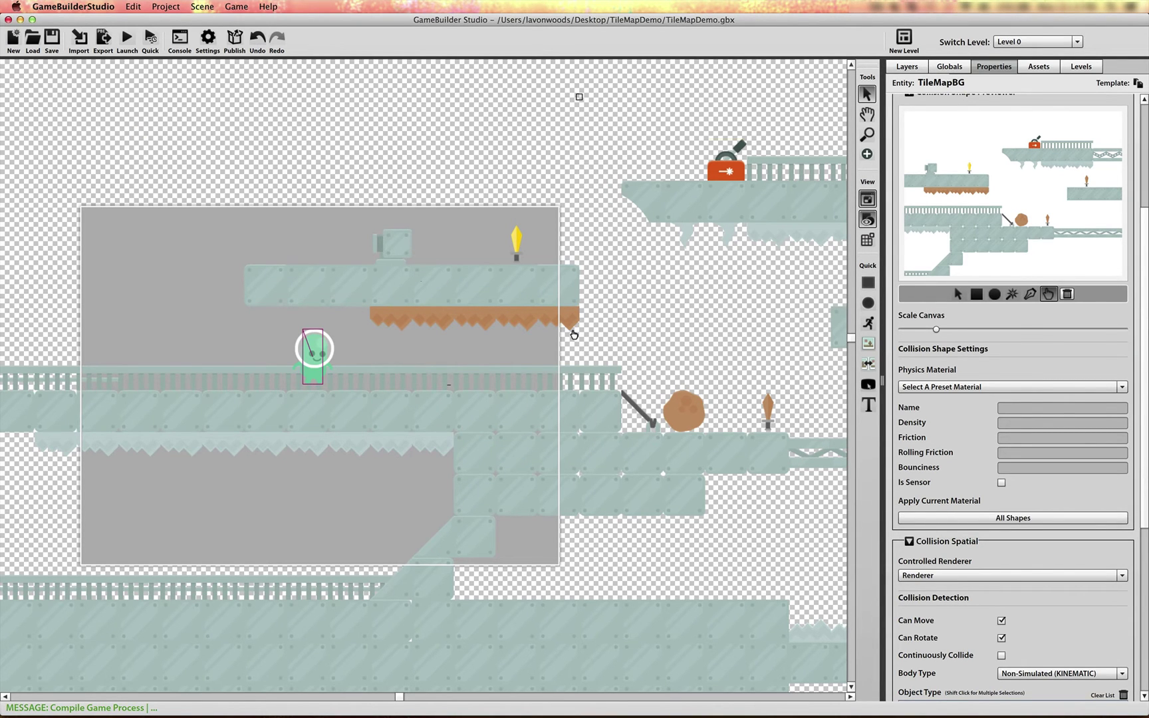
pyautogui.press('super+Tab')
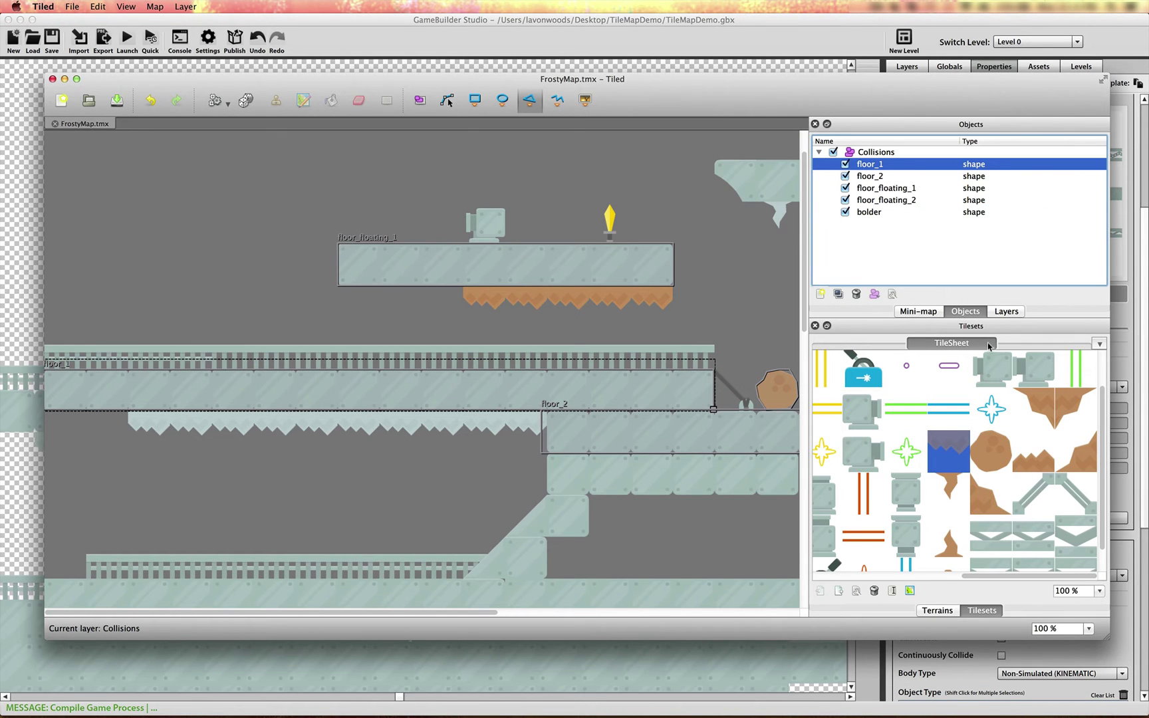
# Step: Remove the isTrigger property from the floor_1 collision shape, keeping its other custom properties, and save the map
pyautogui.click(892, 295)
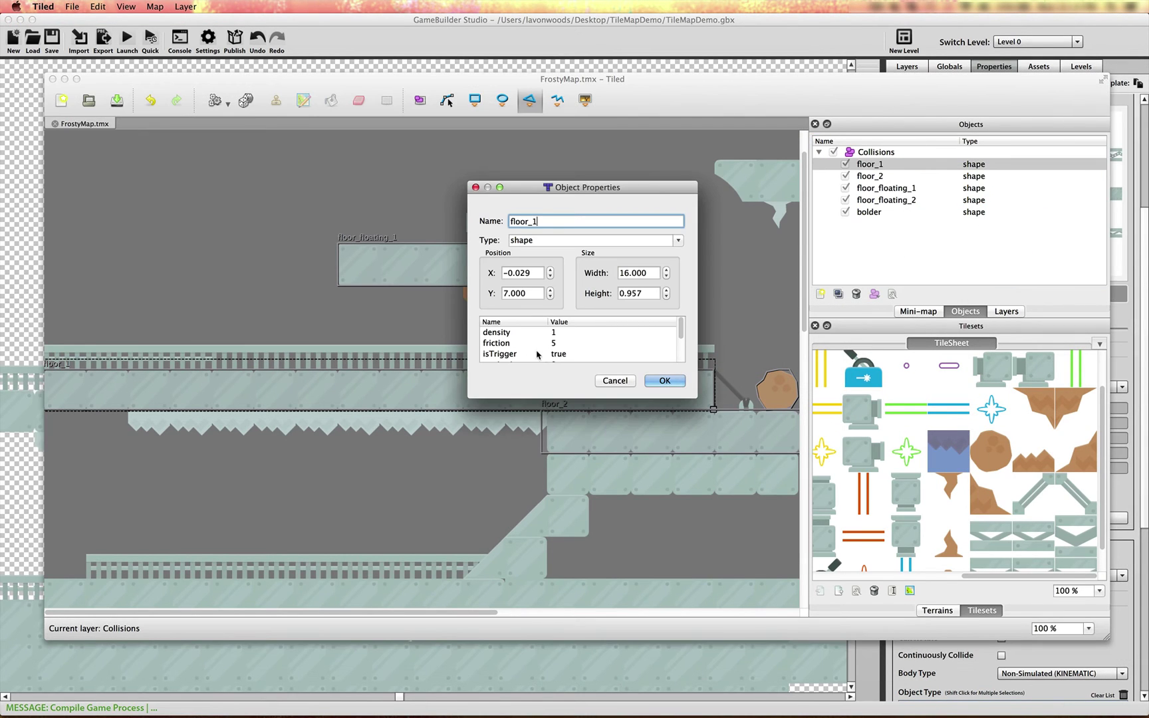
pyautogui.doubleClick(558, 355)
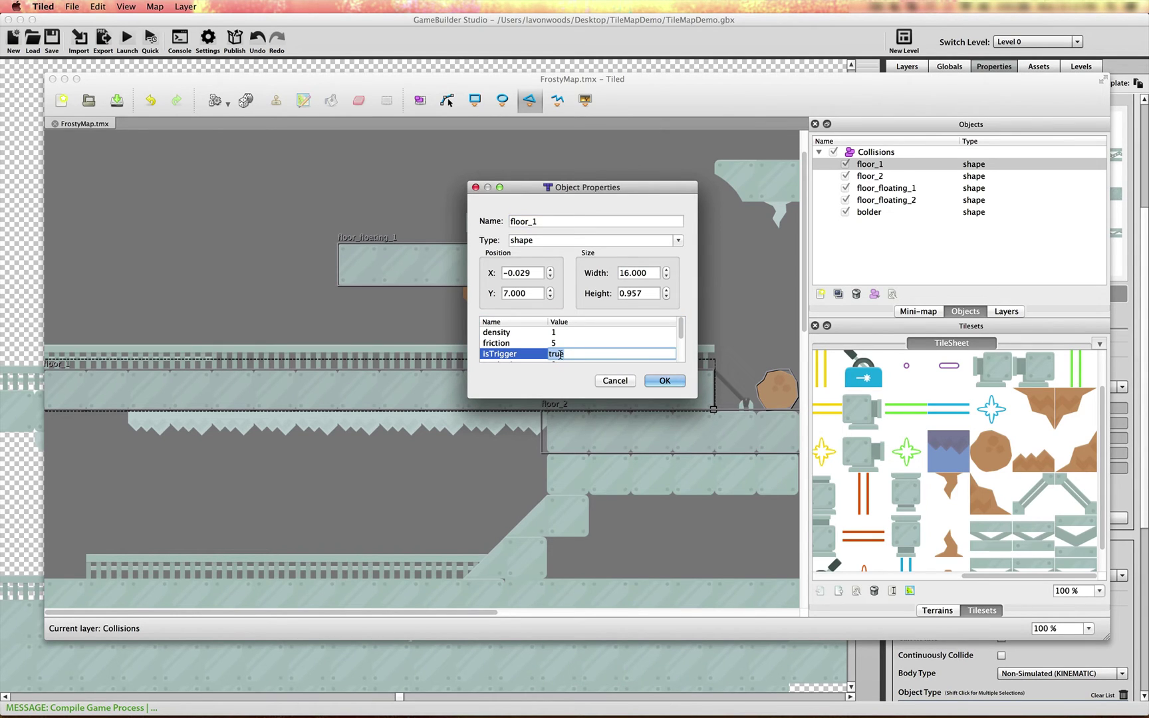
pyautogui.write('f')
pyautogui.click(523, 345)
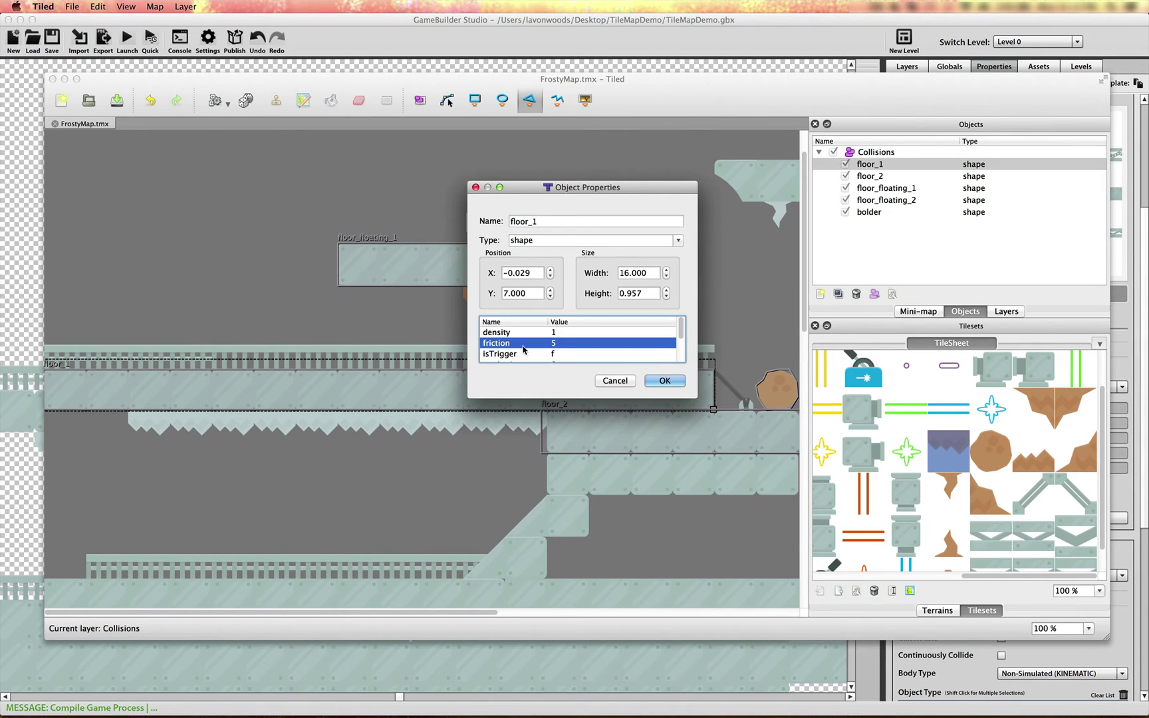
pyautogui.scroll(-1, 523, 350)
pyautogui.click(524, 346)
pyautogui.scroll(-2, 530, 351)
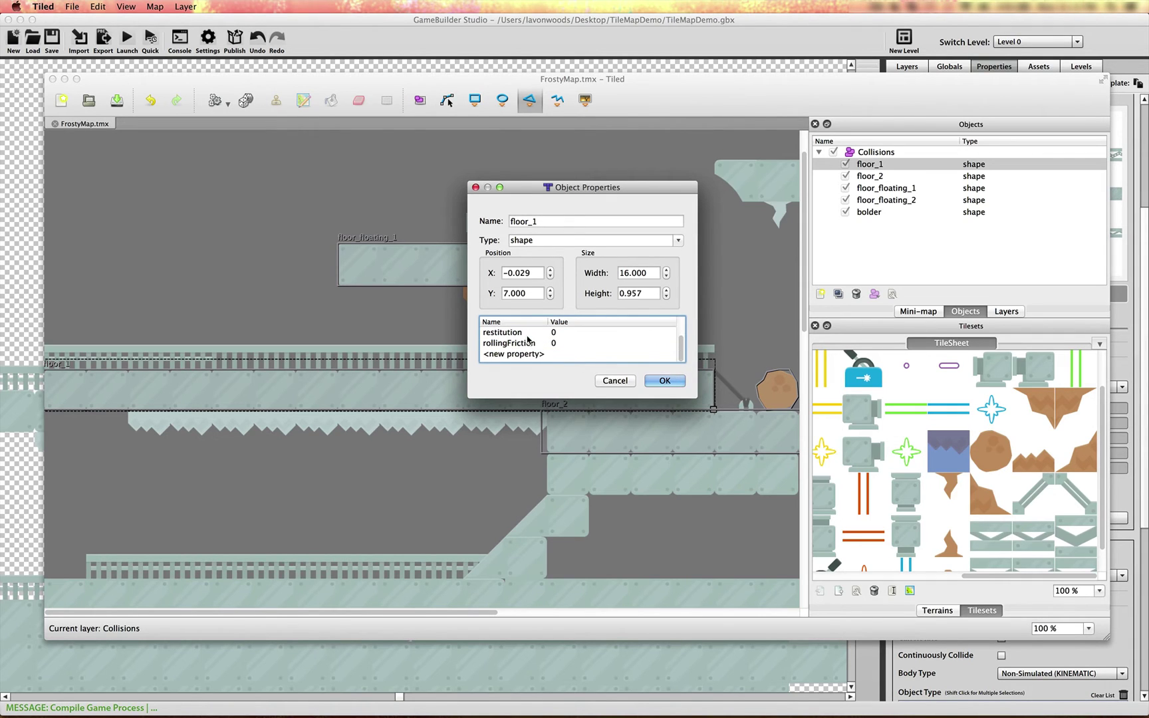
pyautogui.scroll(3, 511, 336)
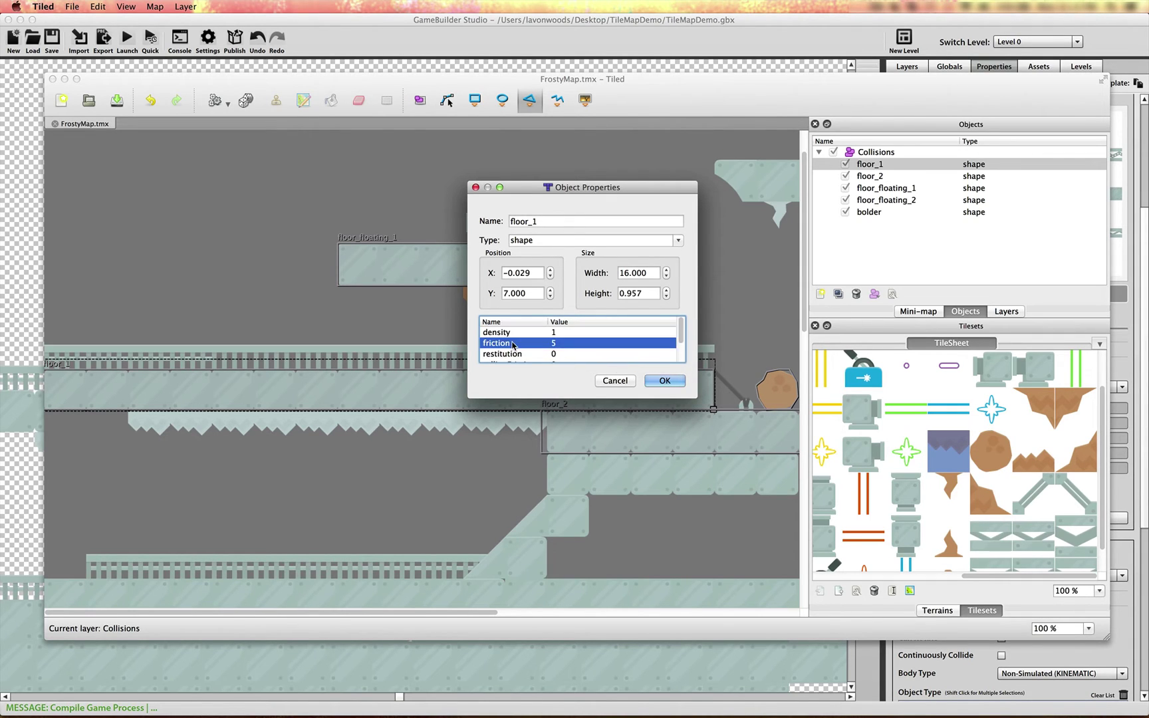
pyautogui.scroll(-3, 513, 344)
pyautogui.click(663, 381)
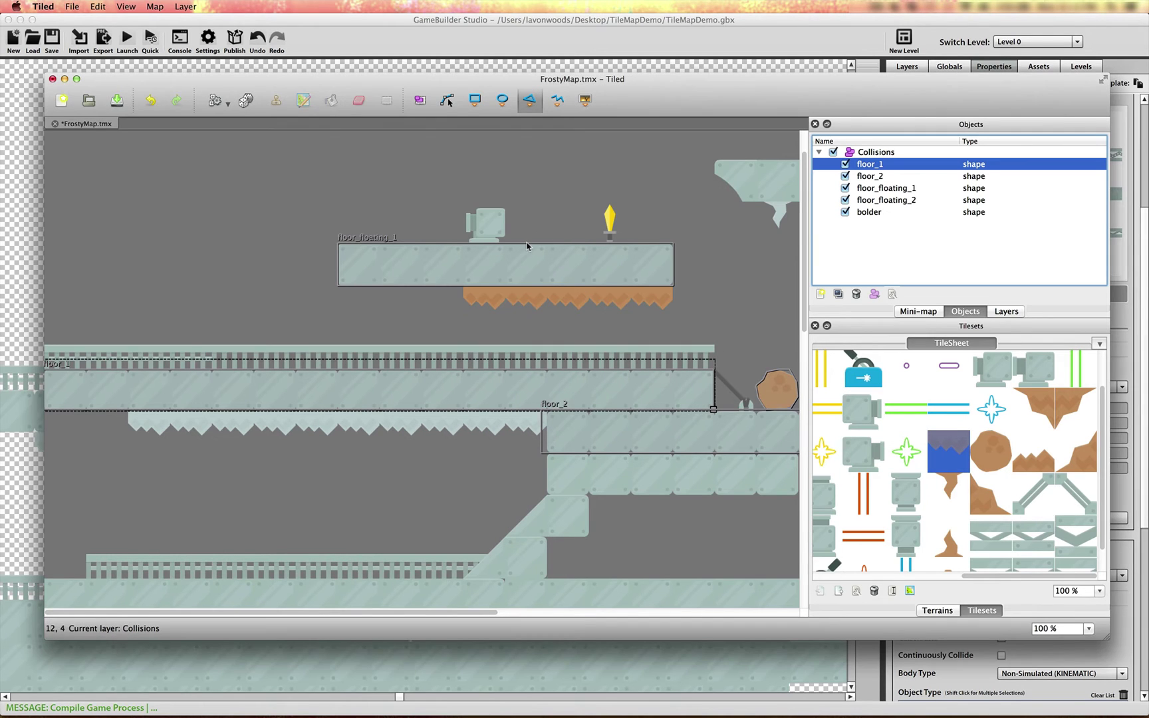
pyautogui.press('super+s')
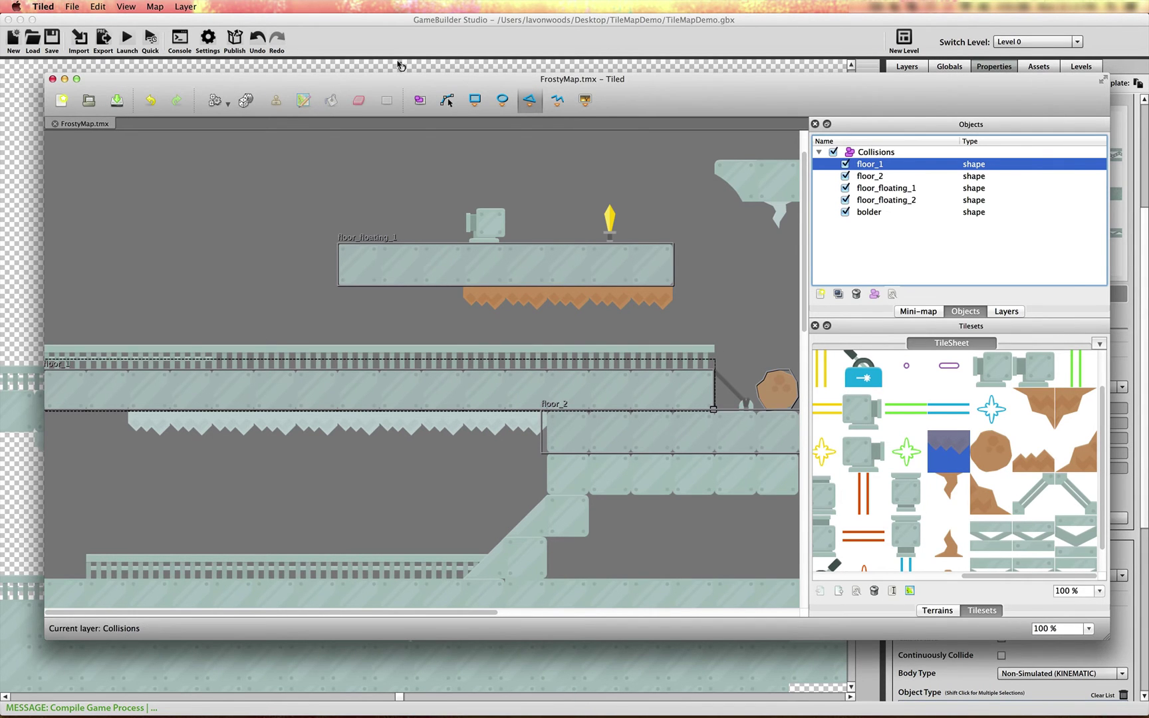
# Step: Switch to GameBuilder Studio and launch the game to test walking the character both ways on floor_1, closing the game when done
pyautogui.click(387, 46)
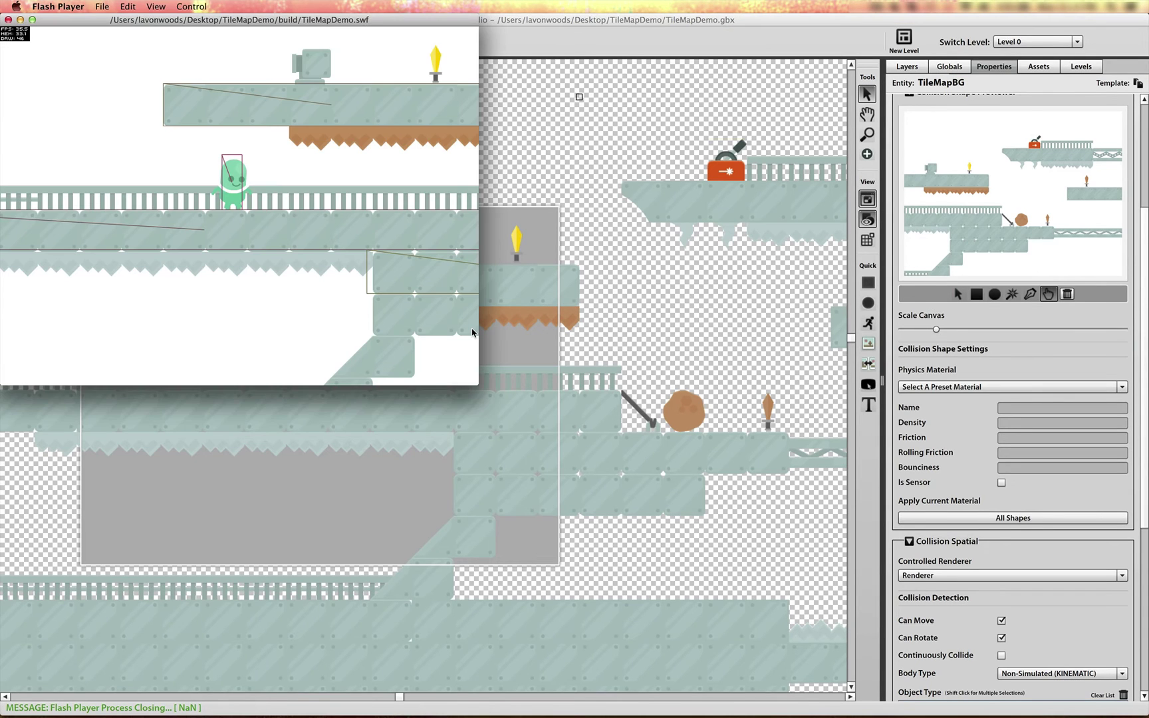
pyautogui.press('Left')
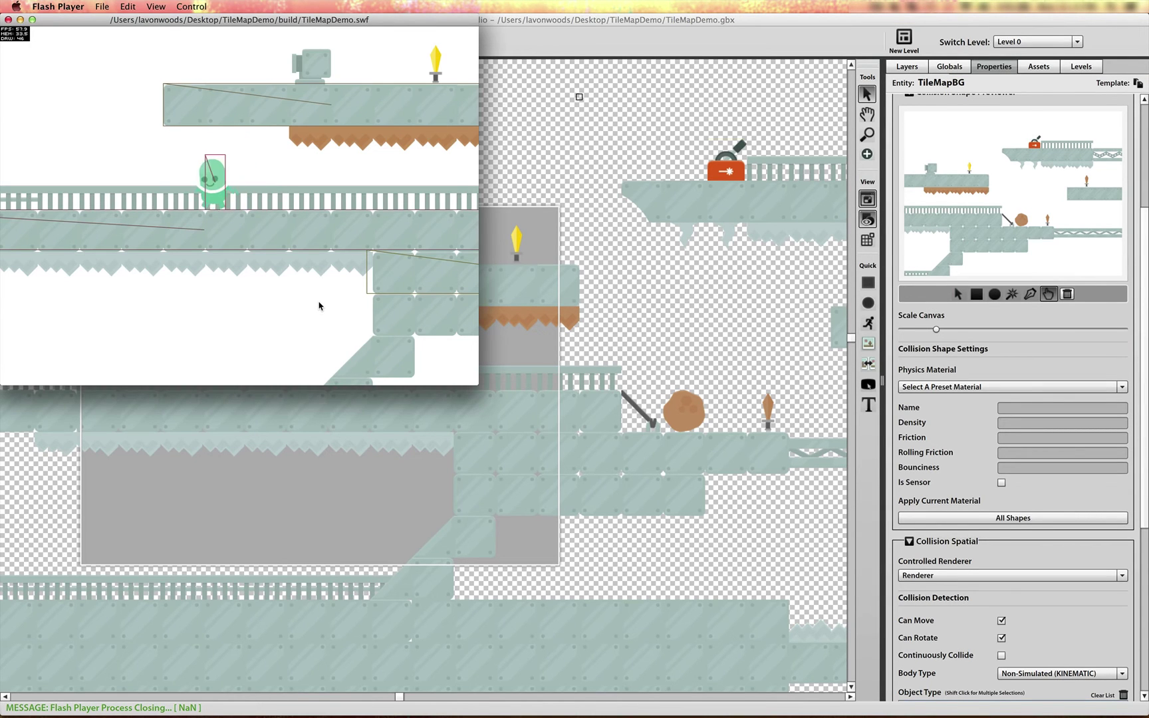
pyautogui.press('Right')
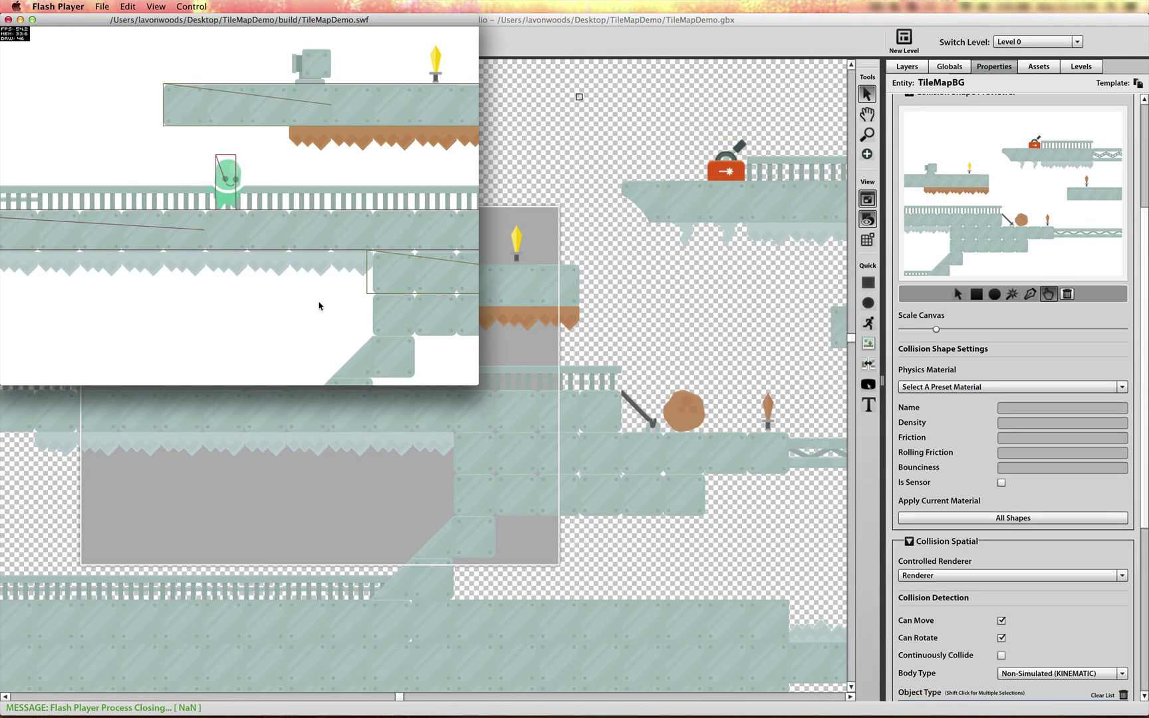
pyautogui.press('Right')
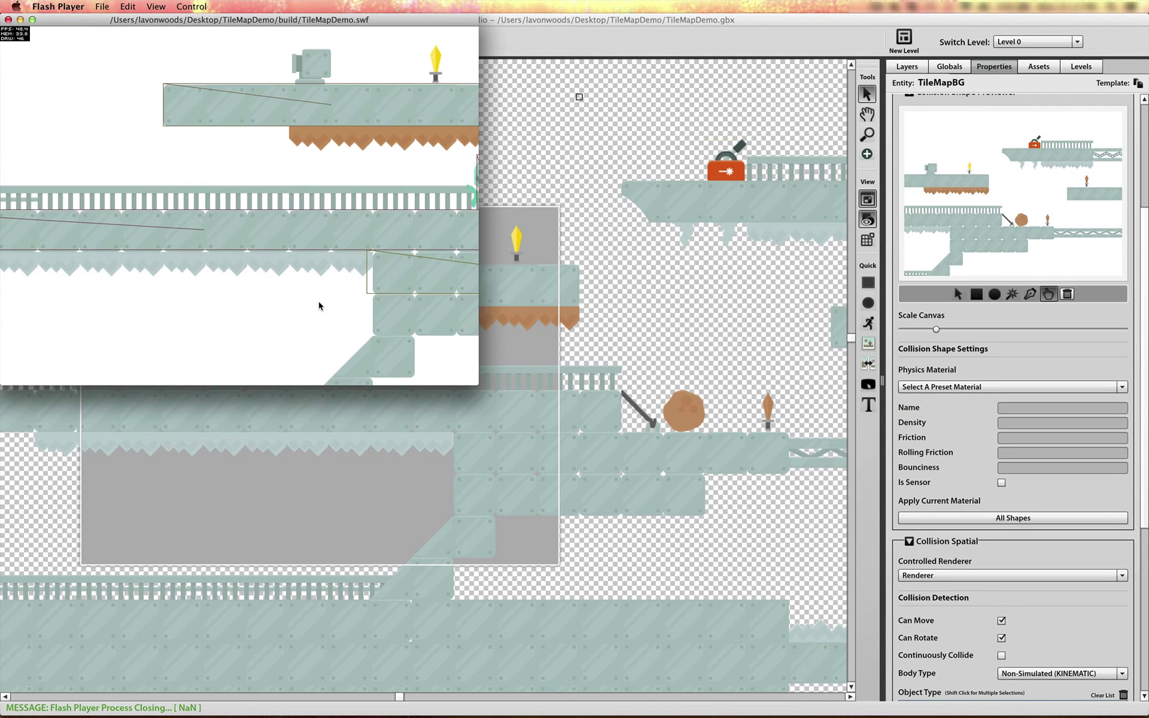
pyautogui.press('Left')
pyautogui.press('Left')
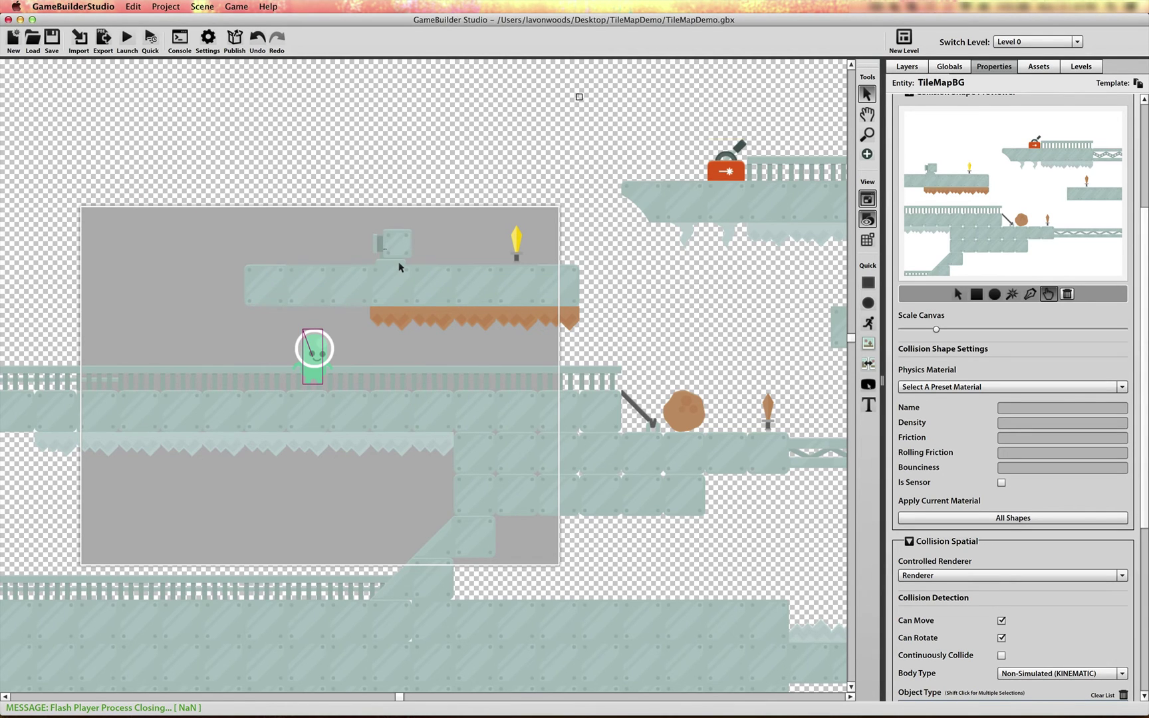
# Step: Set the Track Entity action in PlatformCharacter's Logic_Tracking component to entity PlatformCharacter and renderer Renderer, and save the action
pyautogui.click(316, 354)
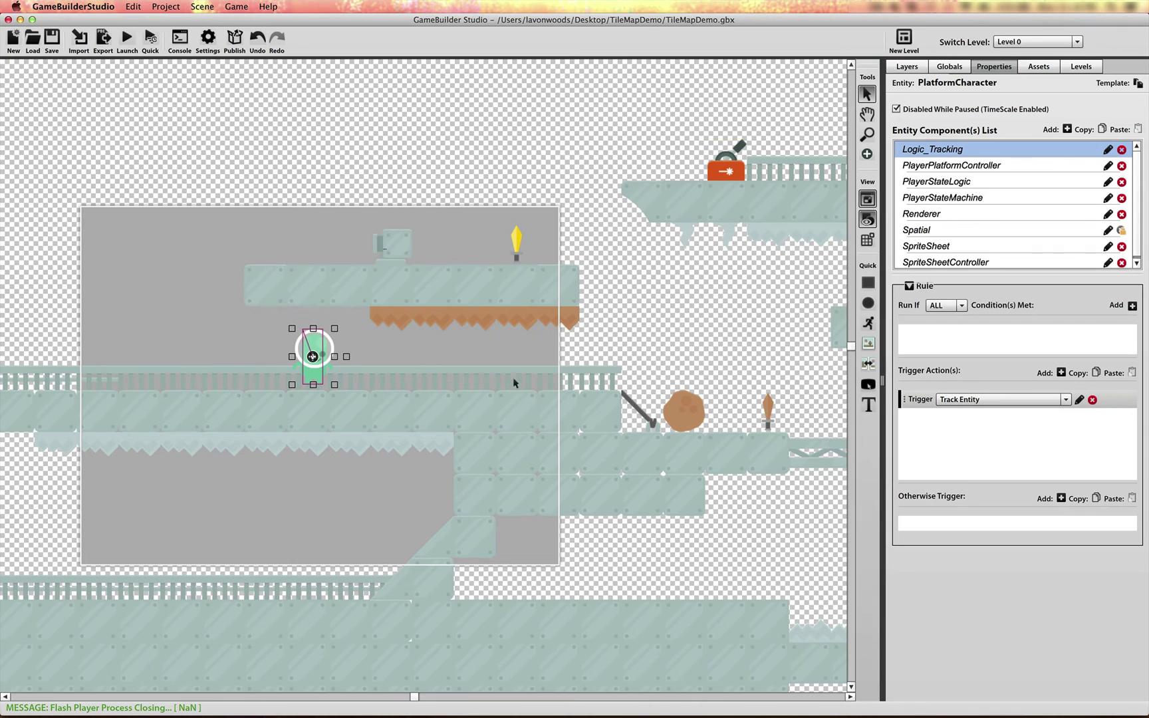
pyautogui.click(965, 167)
pyautogui.click(958, 150)
pyautogui.click(1080, 399)
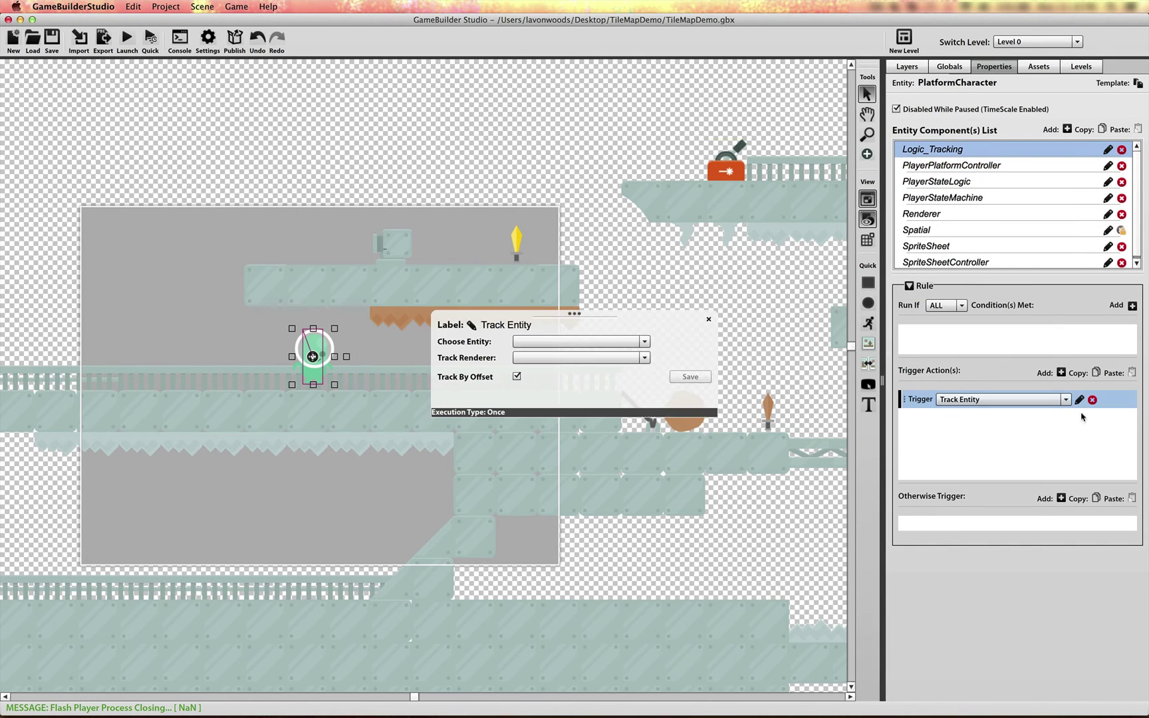
pyautogui.click(585, 341)
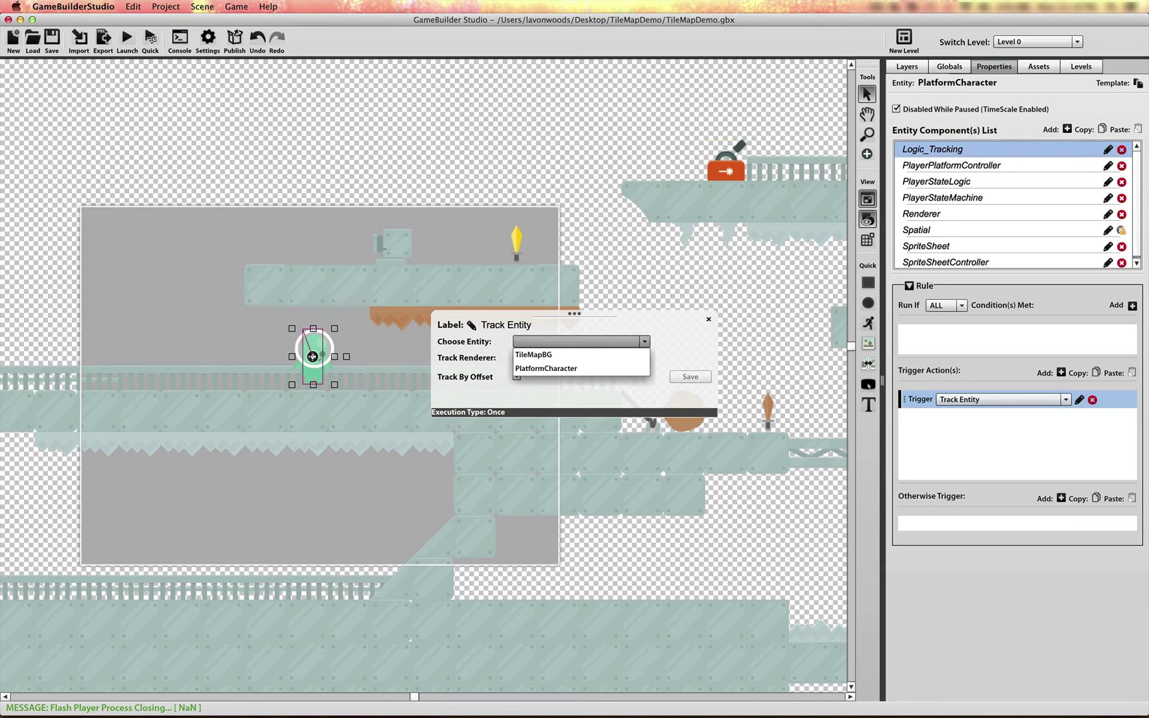
pyautogui.click(586, 367)
pyautogui.click(586, 358)
pyautogui.click(586, 368)
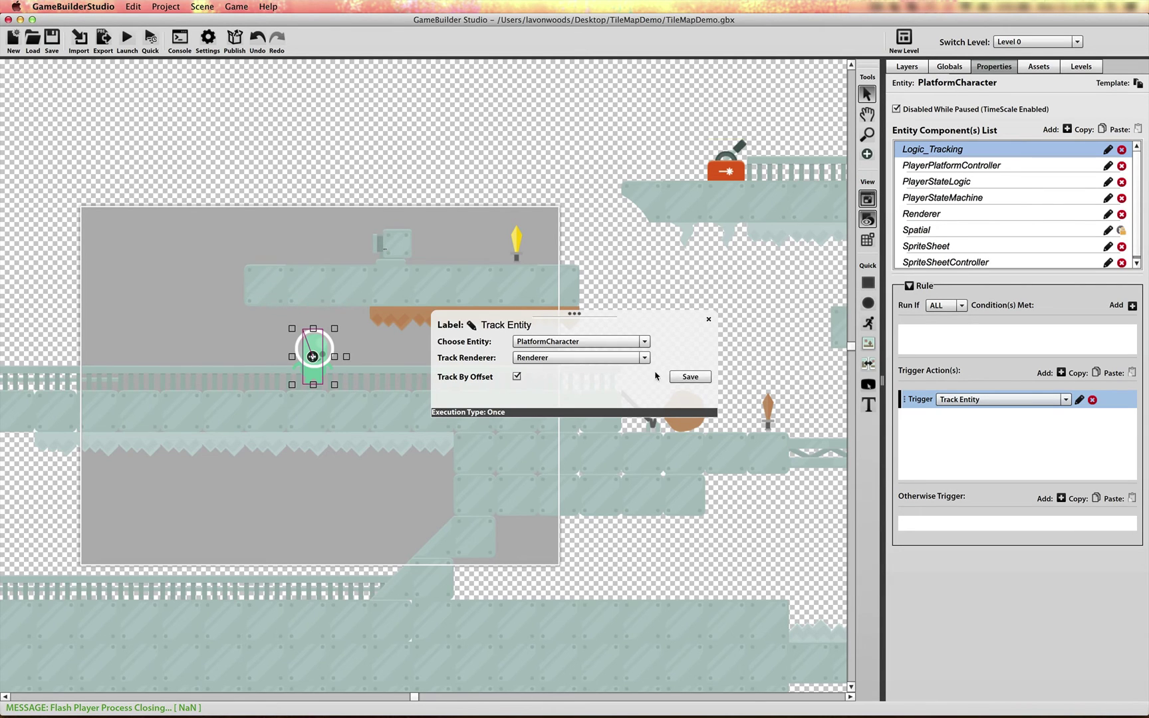
pyautogui.click(689, 376)
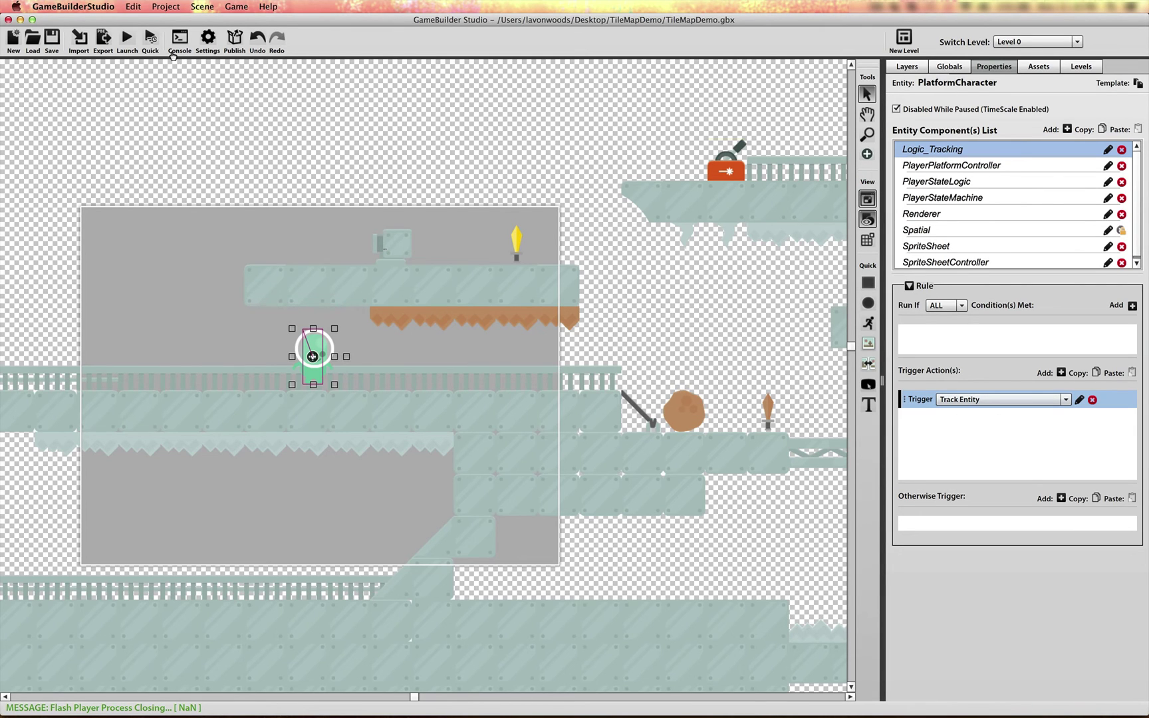
# Step: Launch the game and test the camera tracking by walking both ways along the floor and jumping onto the boulder, and close it
pyautogui.click(151, 40)
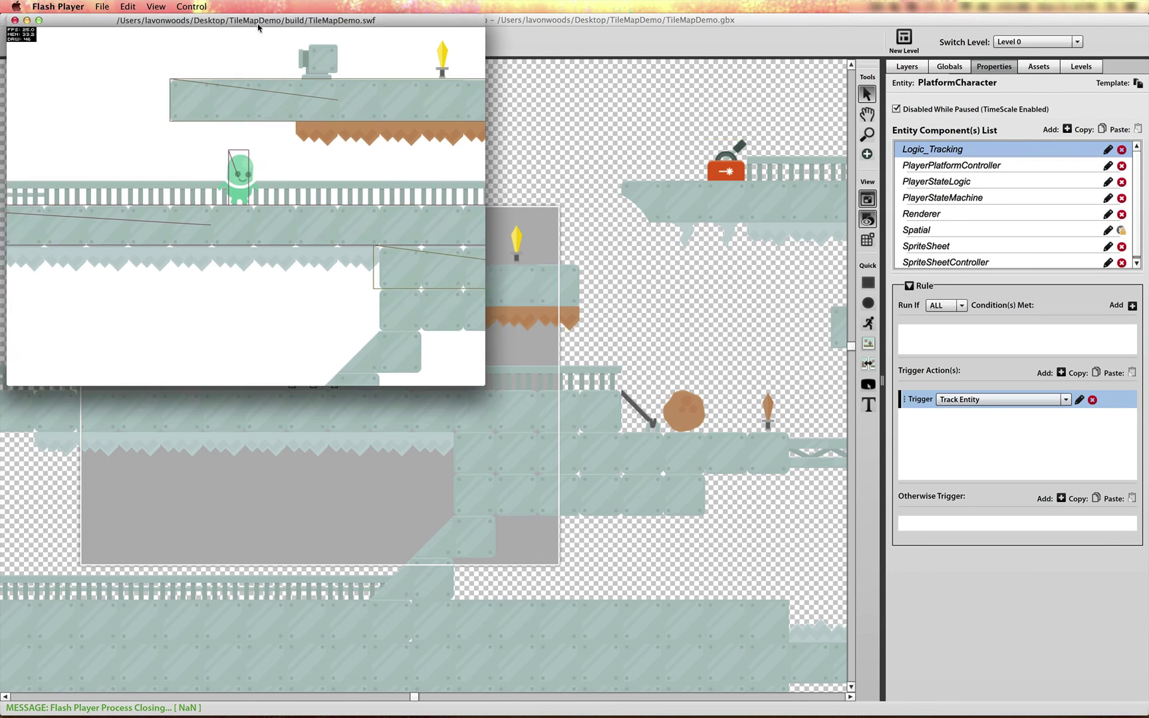
pyautogui.moveTo(244, 18); pyautogui.dragTo(352, 132)
pyautogui.press('Left')
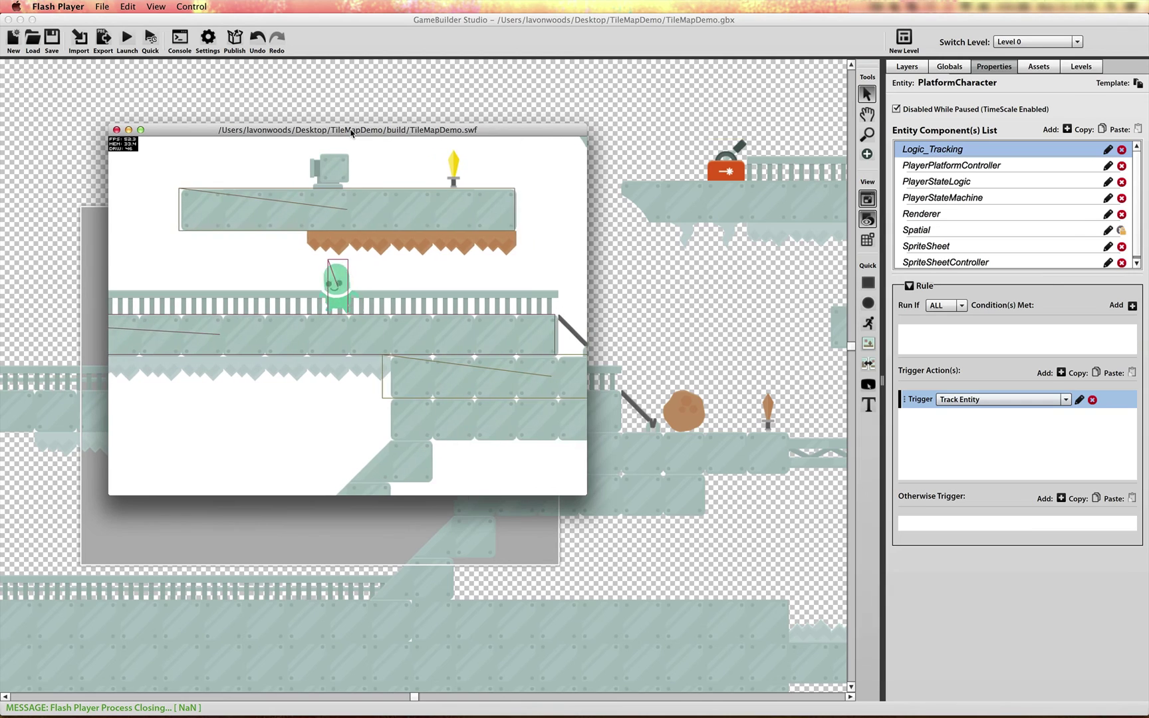
pyautogui.press('Right')
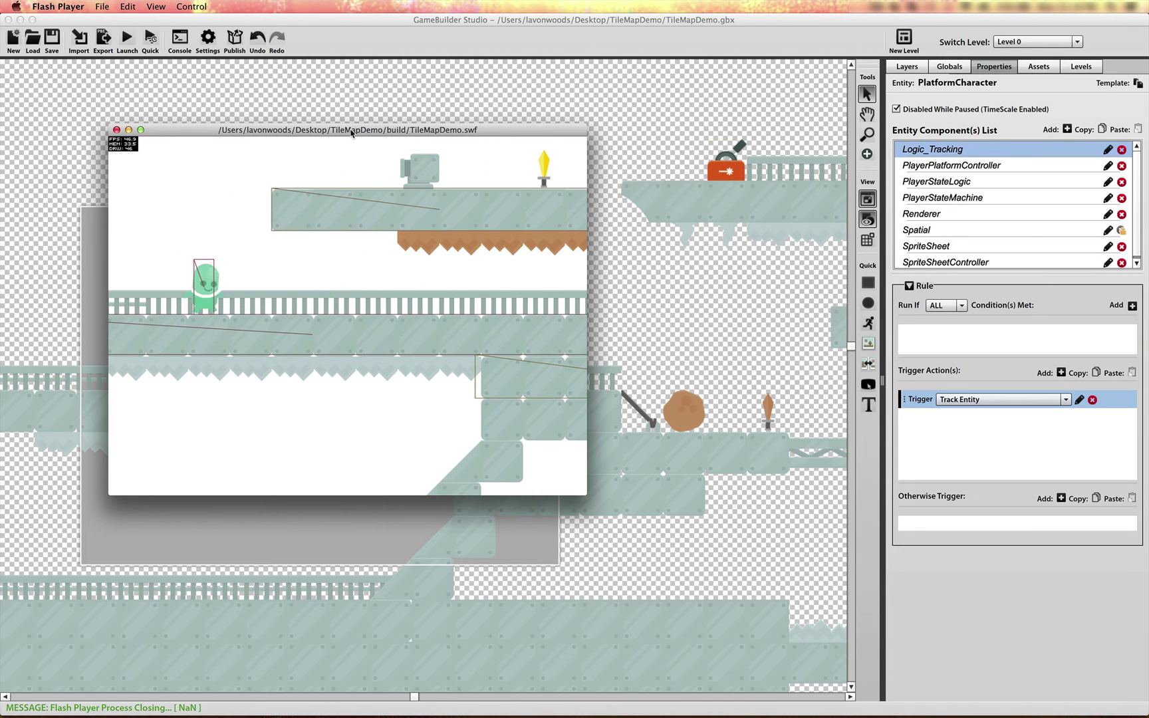
pyautogui.press('Left')
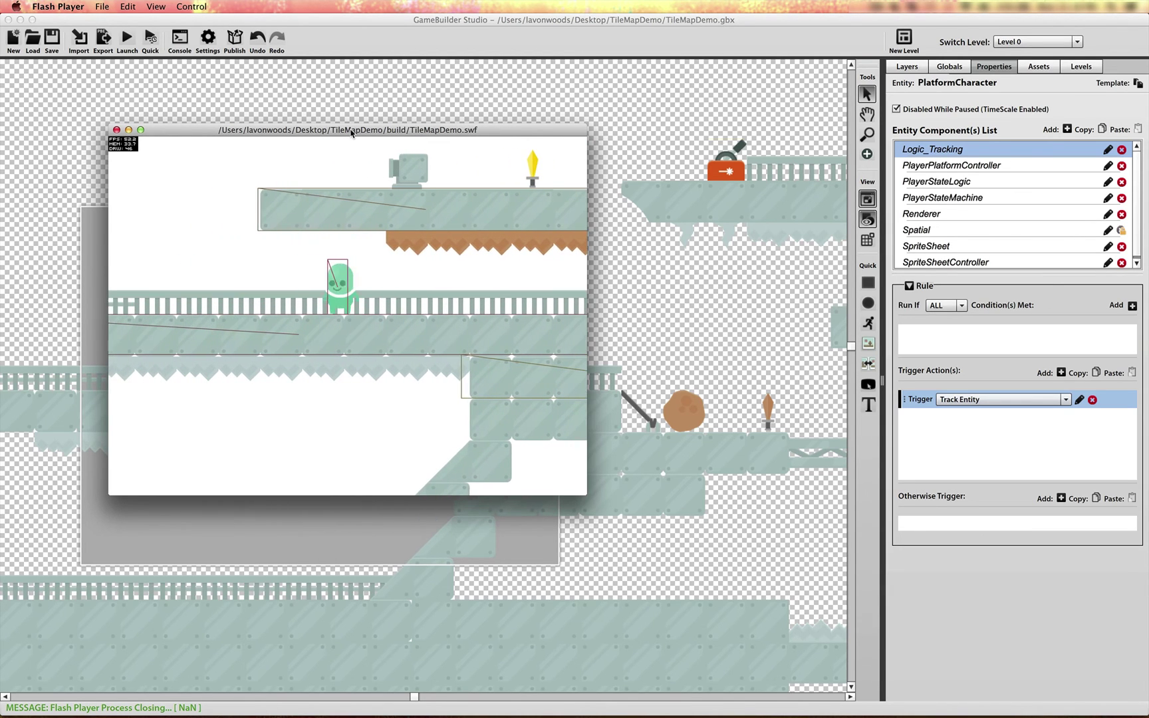
pyautogui.press('Right')
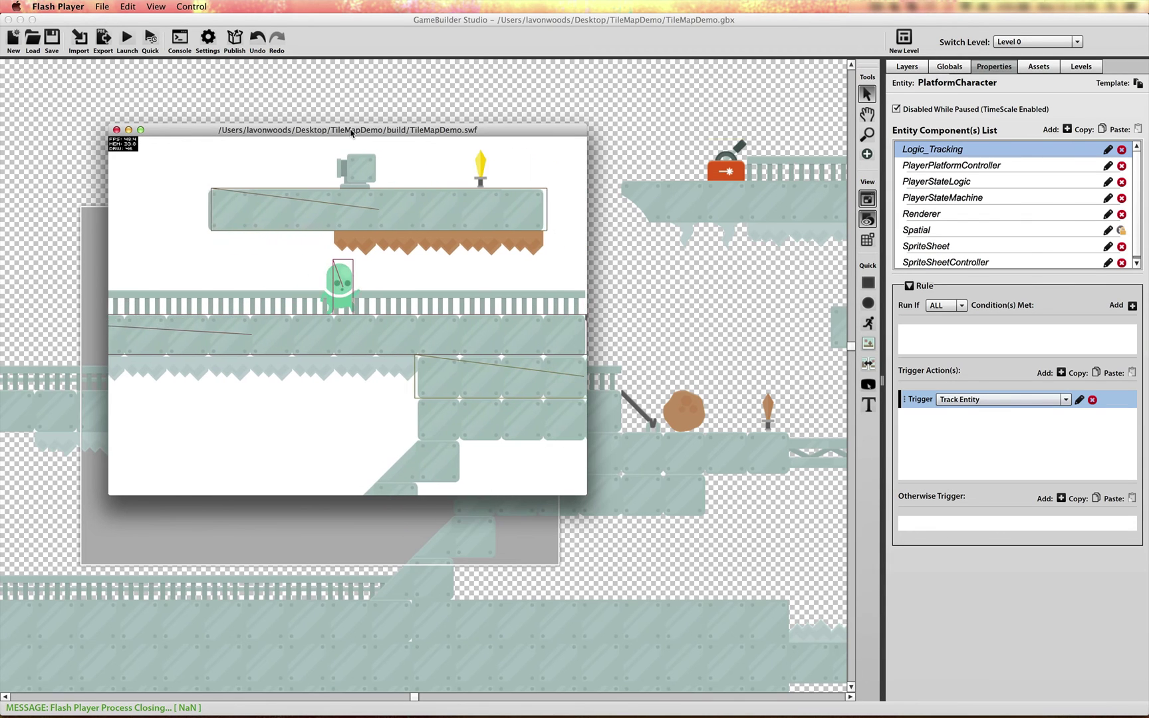
pyautogui.press('Right')
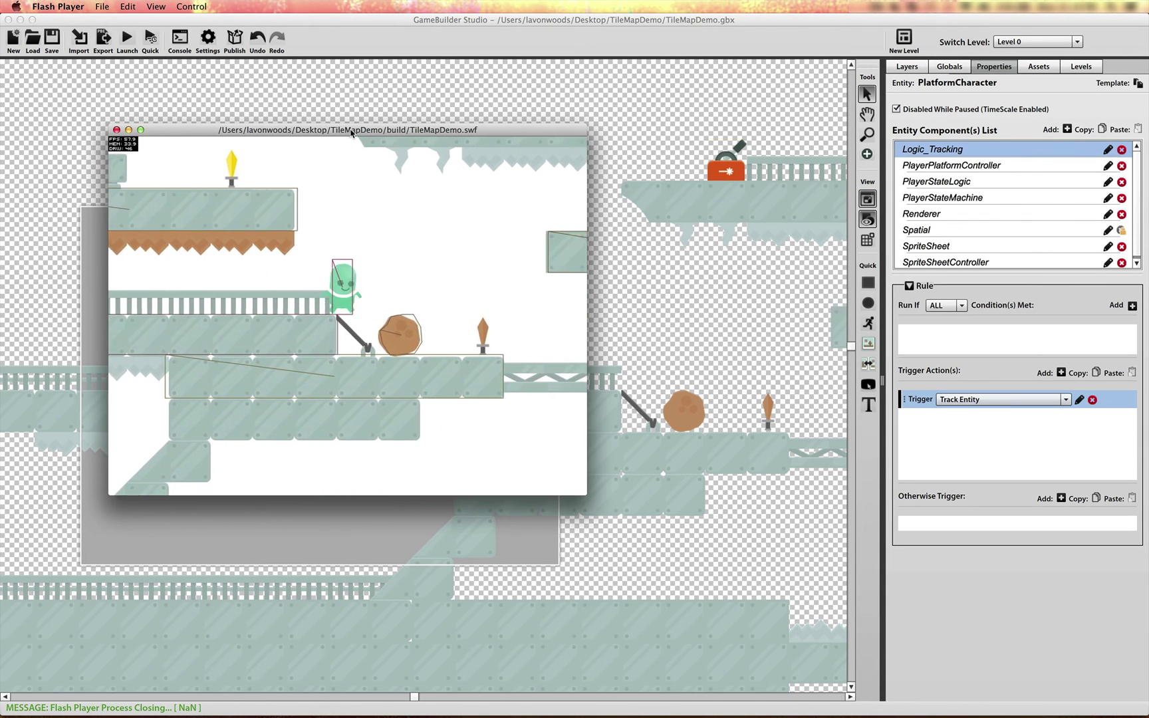
pyautogui.press('Up')
pyautogui.press('Left')
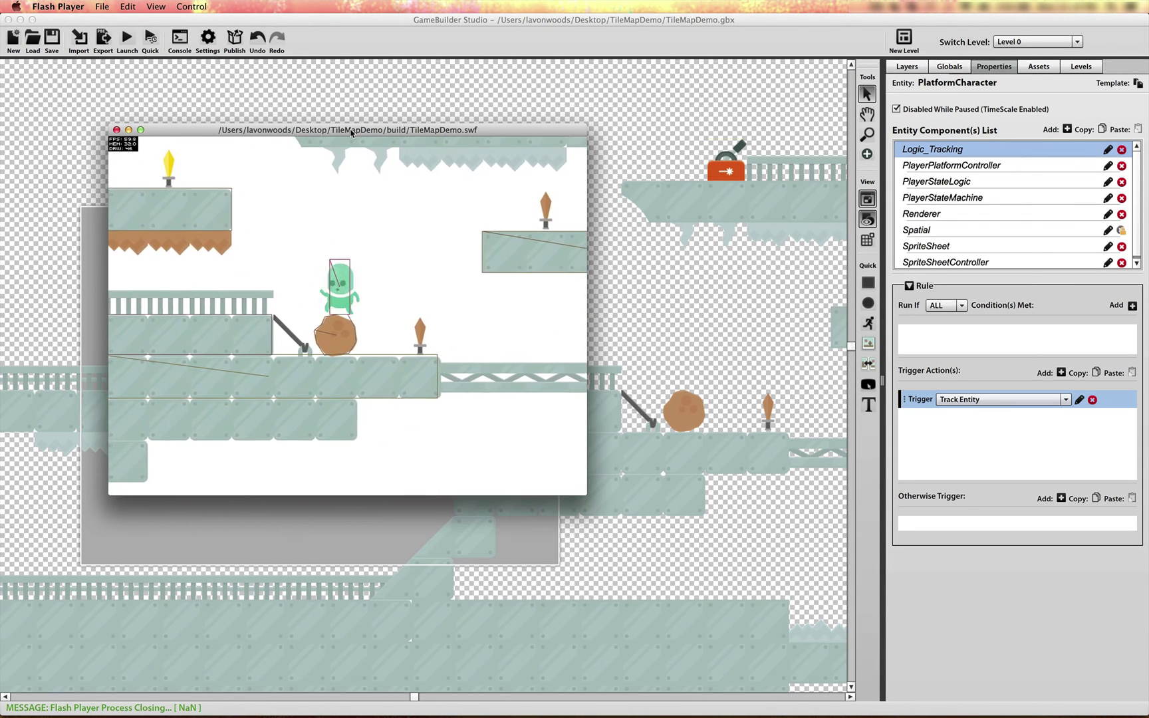
pyautogui.click(117, 130)
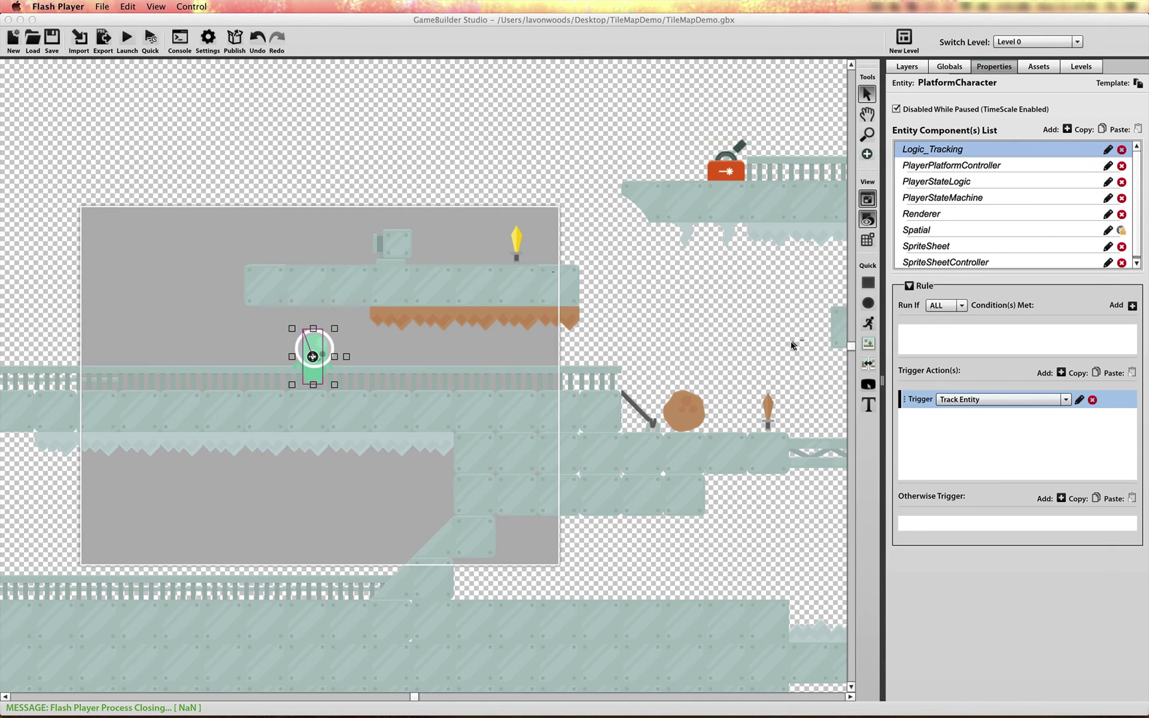
# Step: Select the TileMapBG entity and review the settings of its TileSet_SpriteSheet_0 and Renderer components
pyautogui.click(505, 439)
pyautogui.click(505, 439)
pyautogui.click(951, 184)
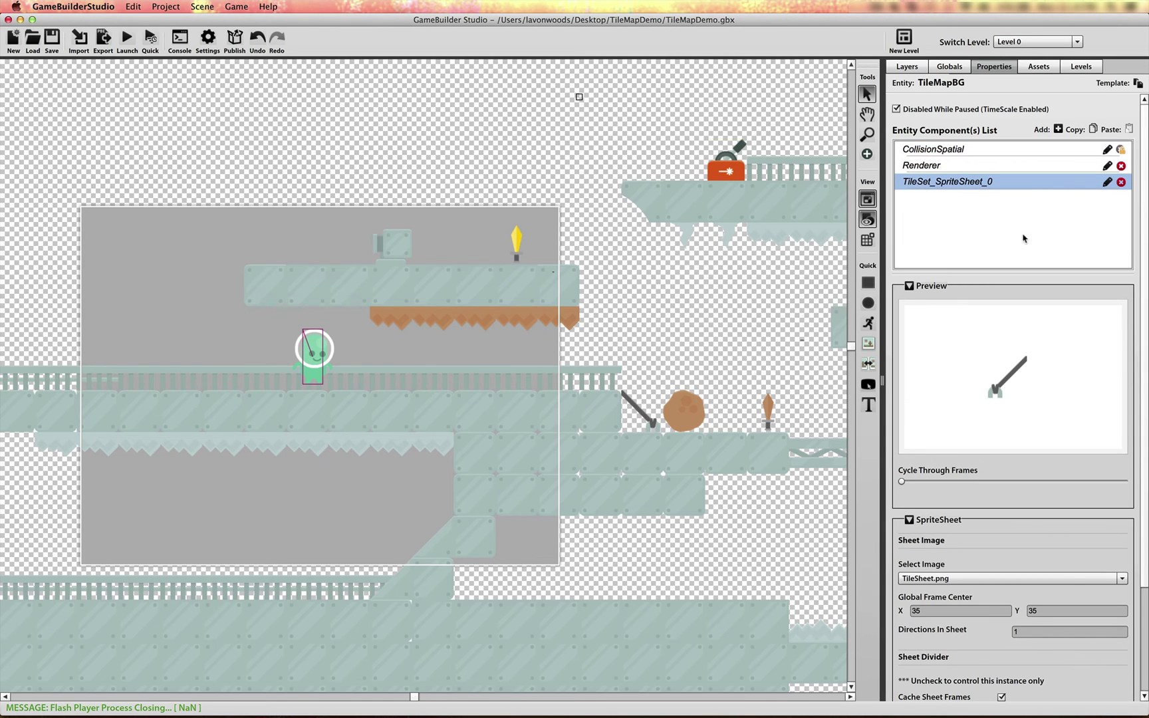
pyautogui.scroll(-1, 1145, 288)
pyautogui.scroll(-3, 1145, 289)
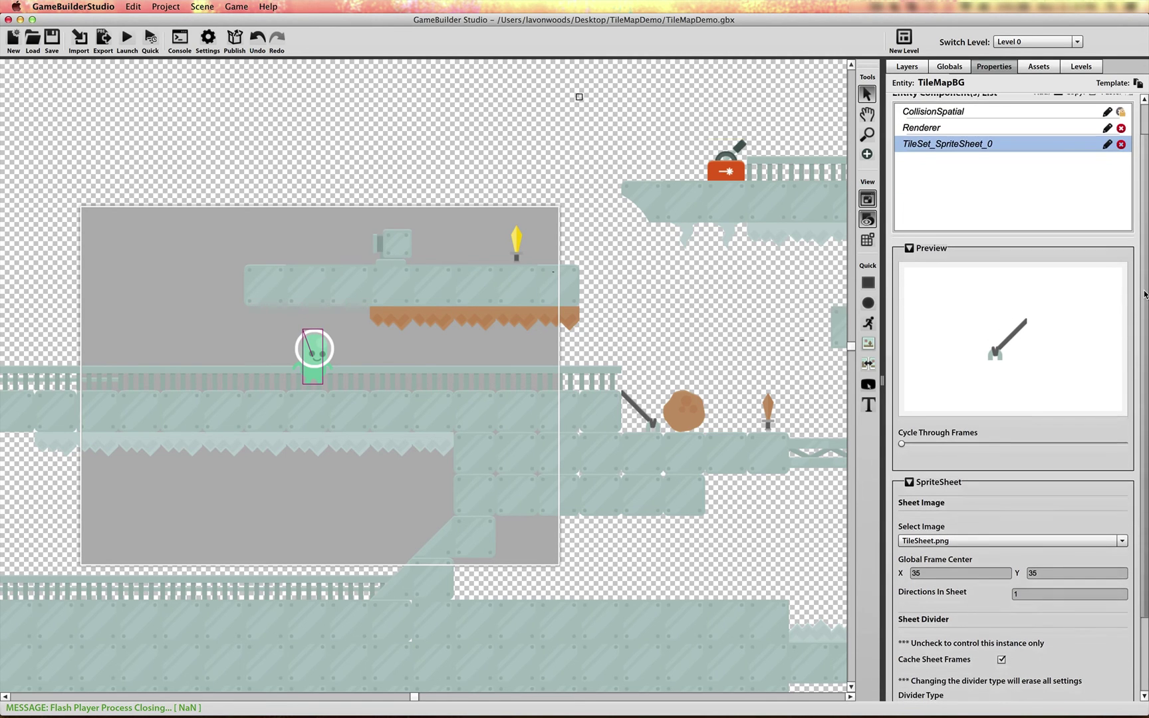
pyautogui.scroll(3, 1144, 292)
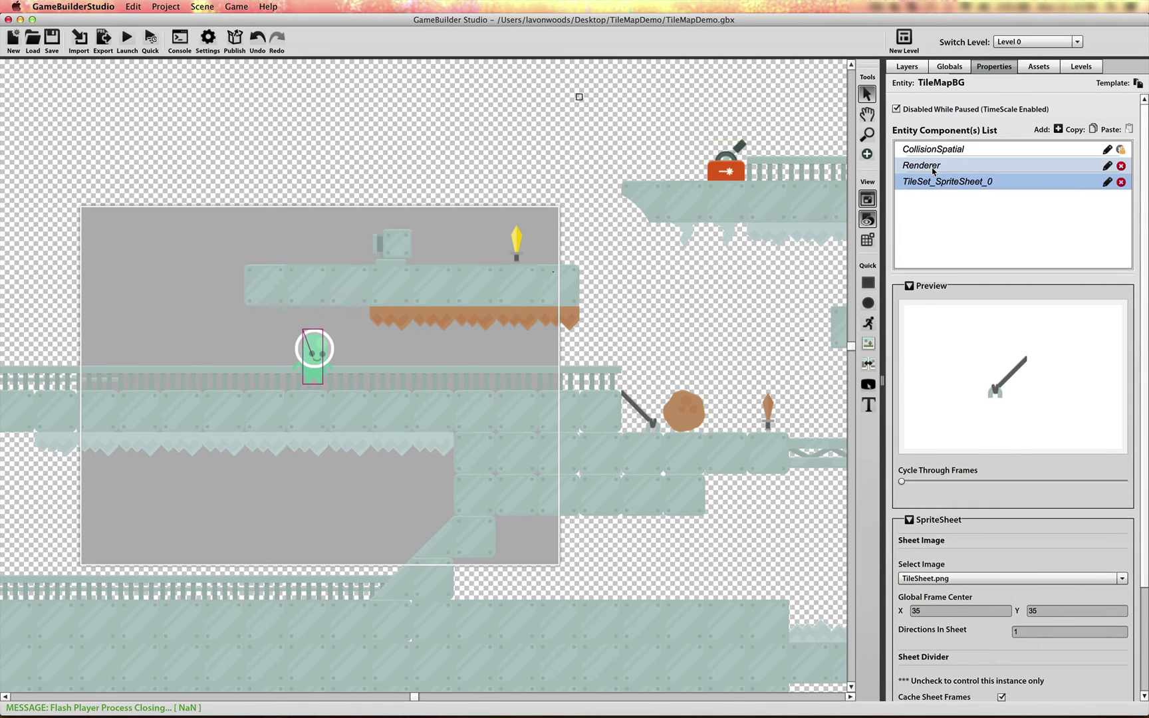
pyautogui.click(931, 165)
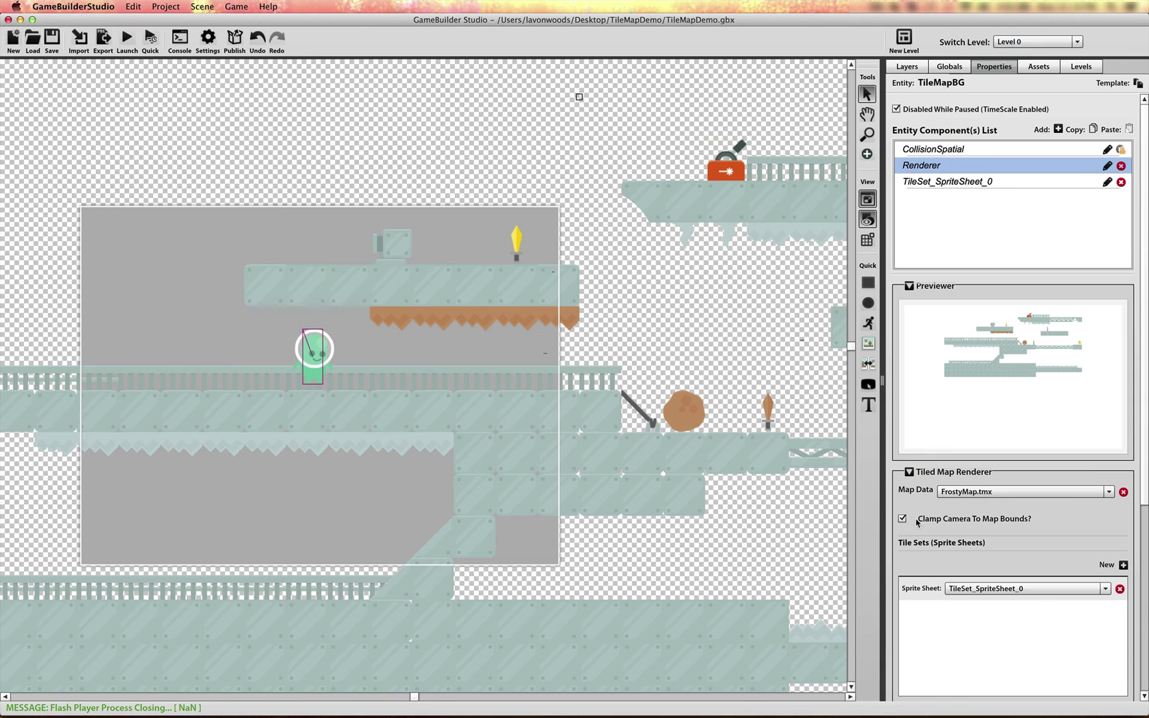
pyautogui.scroll(-2, 1064, 516)
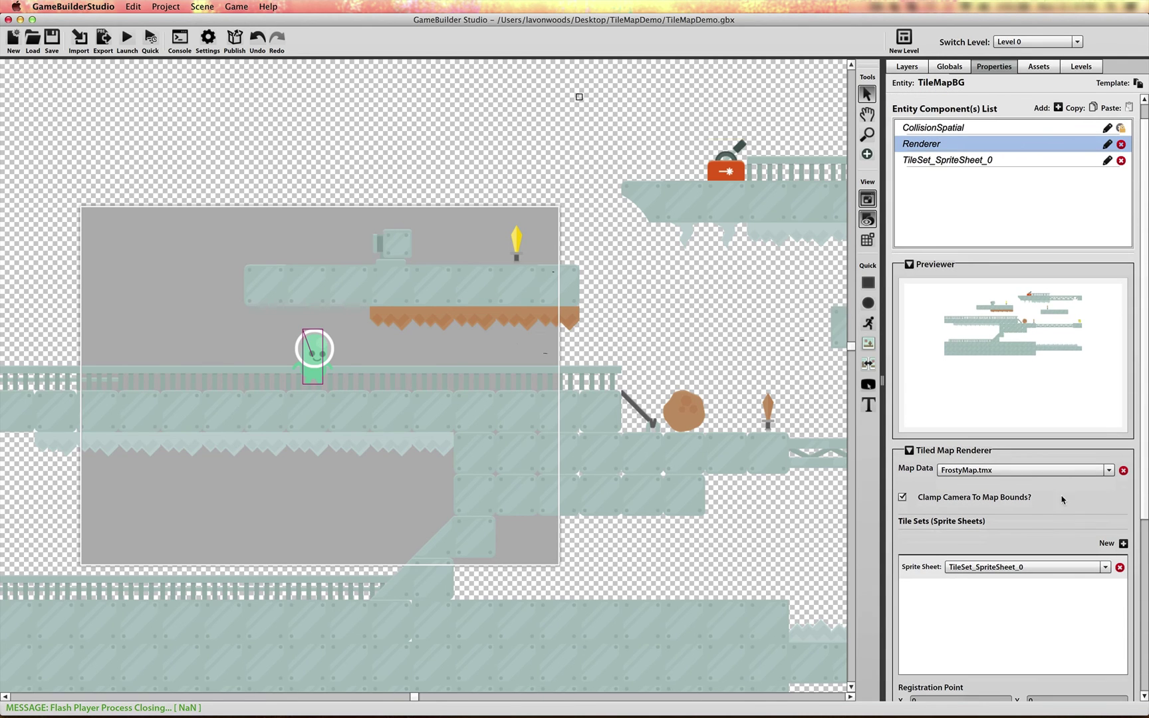
pyautogui.scroll(-1, 1059, 487)
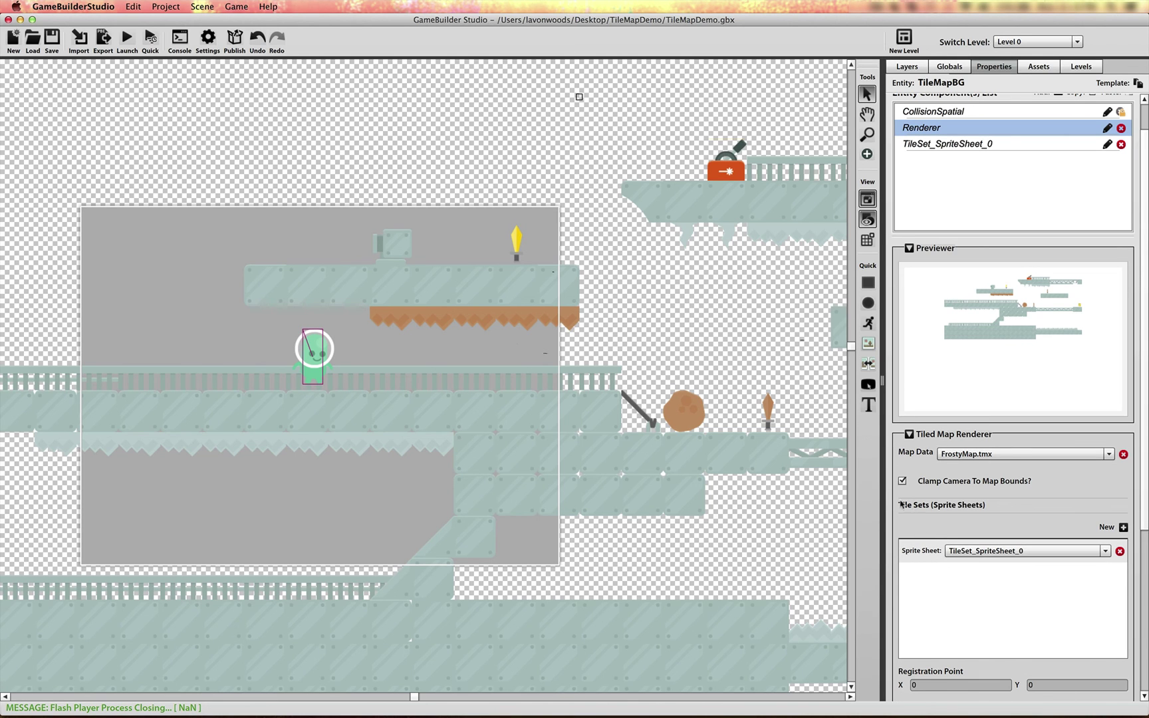
# Step: Switch between Tiled and GameBuilder Studio to compare the map's TileSheet tileset with the Renderer's sprite sheet list, ending in Tiled
pyautogui.press('super+Tab')
pyautogui.press('super+Tab')
pyautogui.press('super+Tab')
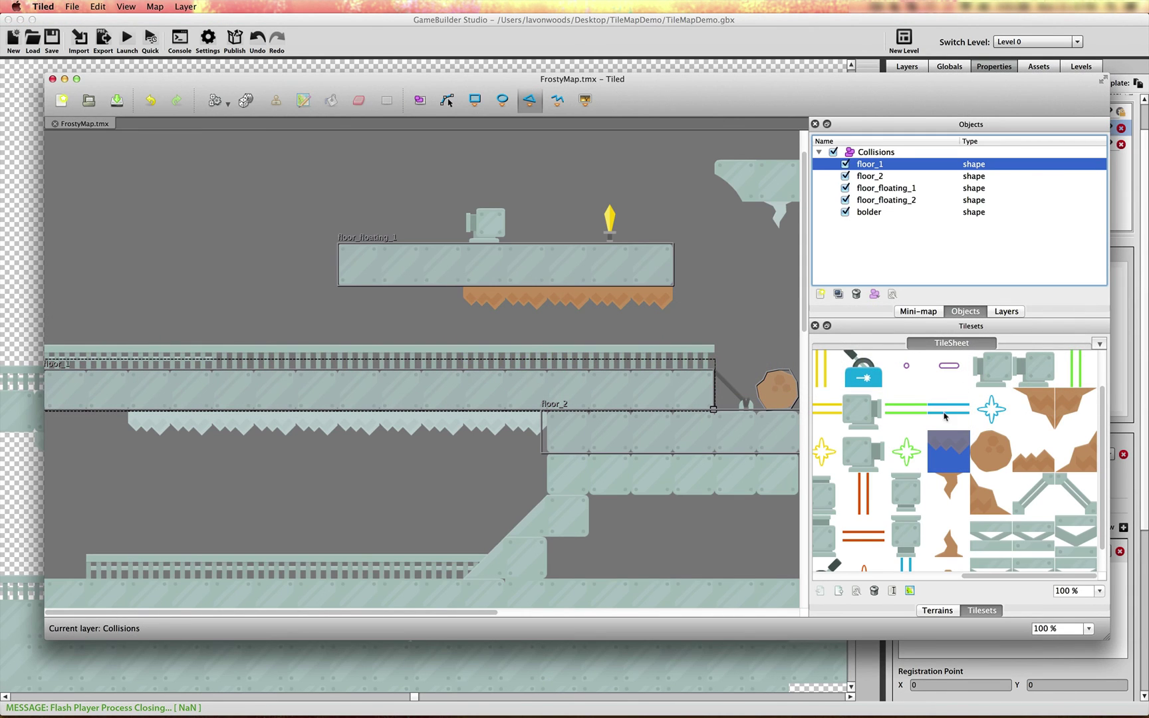
pyautogui.press('super+Tab')
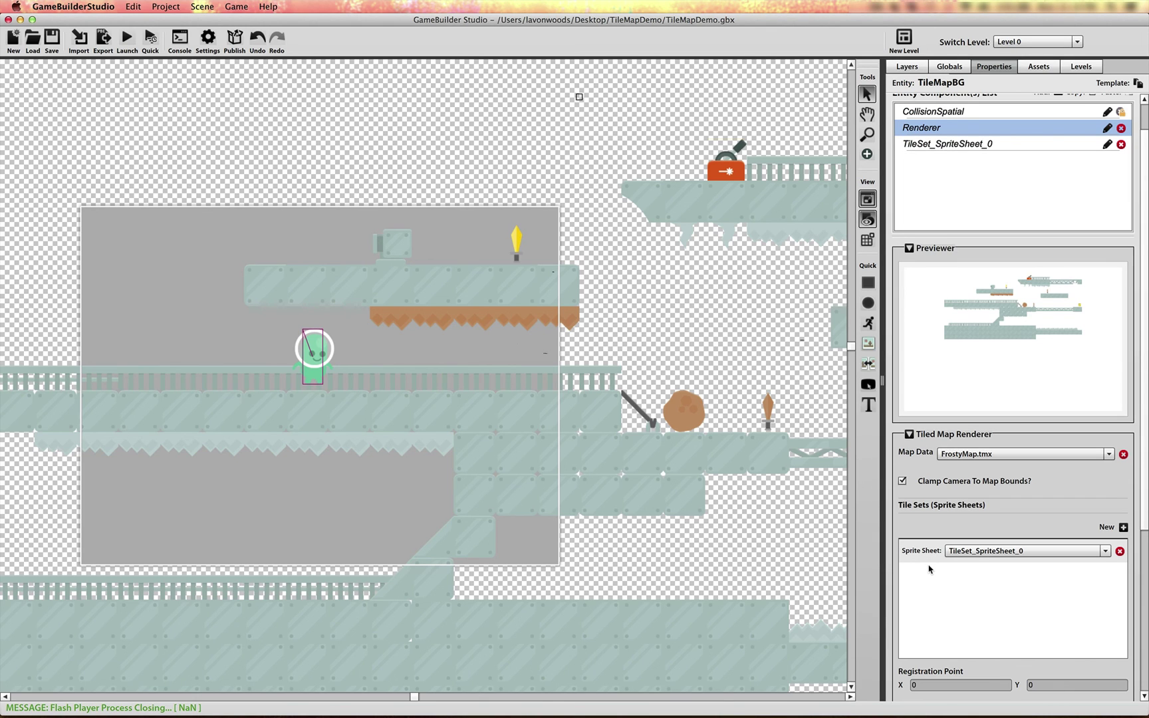
pyautogui.press('super+Tab')
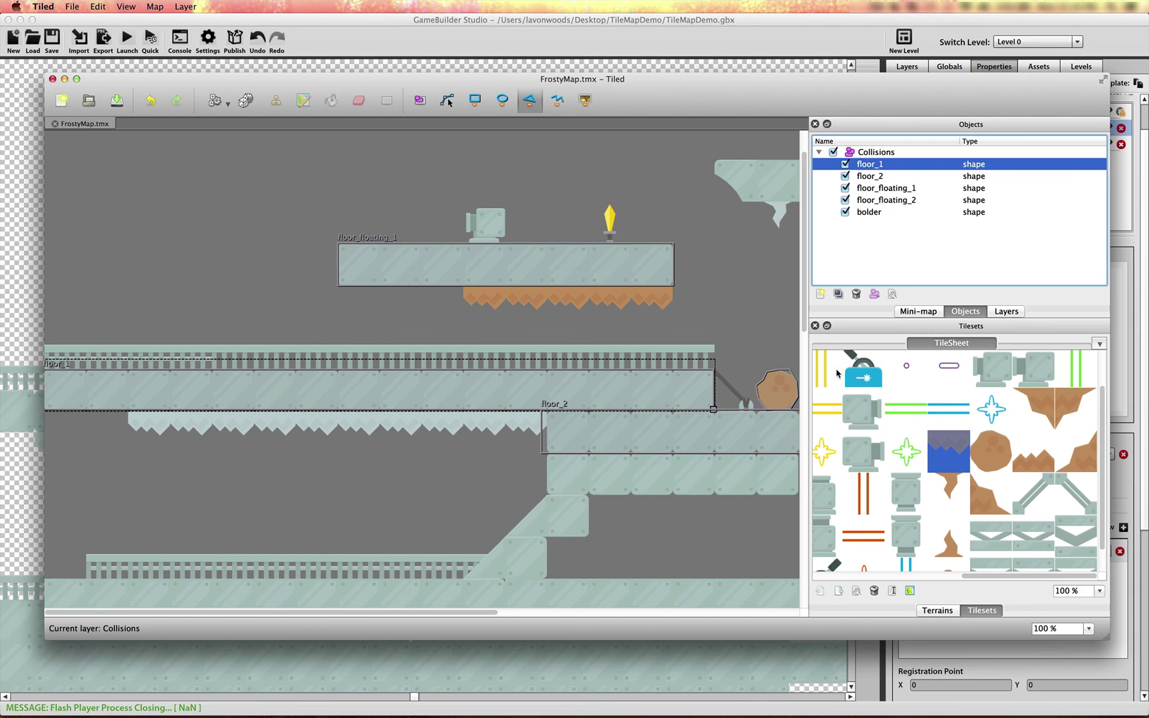
pyautogui.scroll(-5, 842, 373)
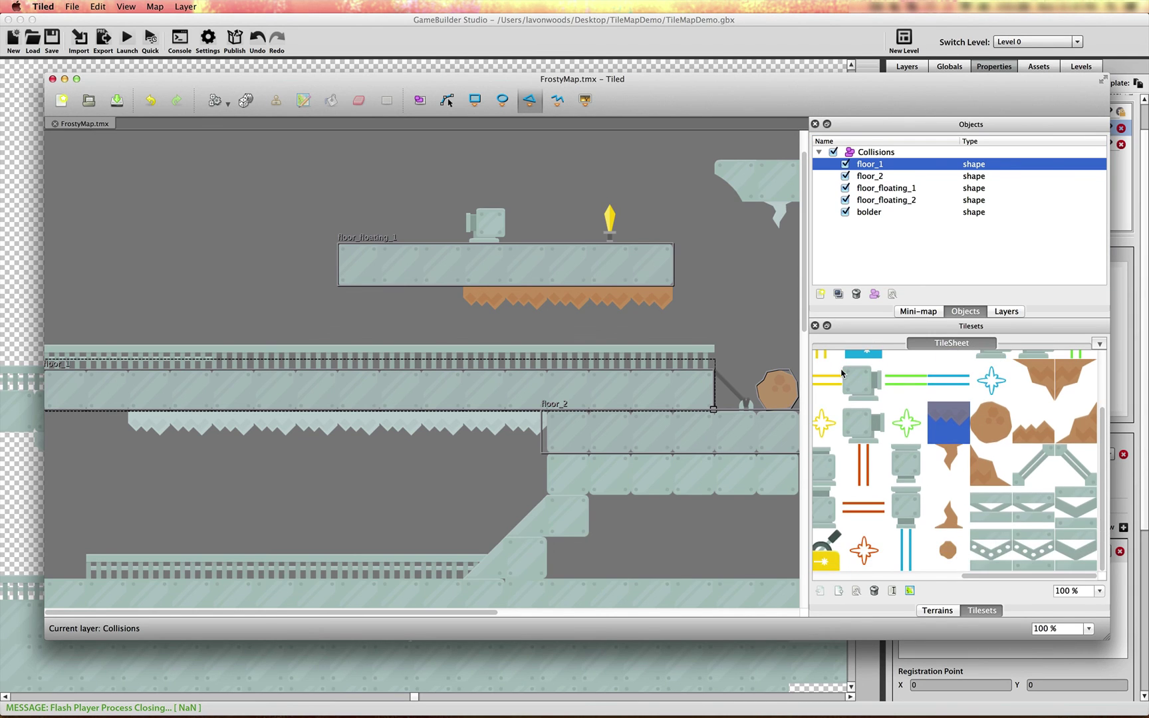
# Step: Compare the TileSheet tiles in Tiled with TileSet_SpriteSheet_0's image and divider settings in GameBuilder Studio, ending on TileMapBG's Renderer component
pyautogui.hscroll(-8, 842, 373)
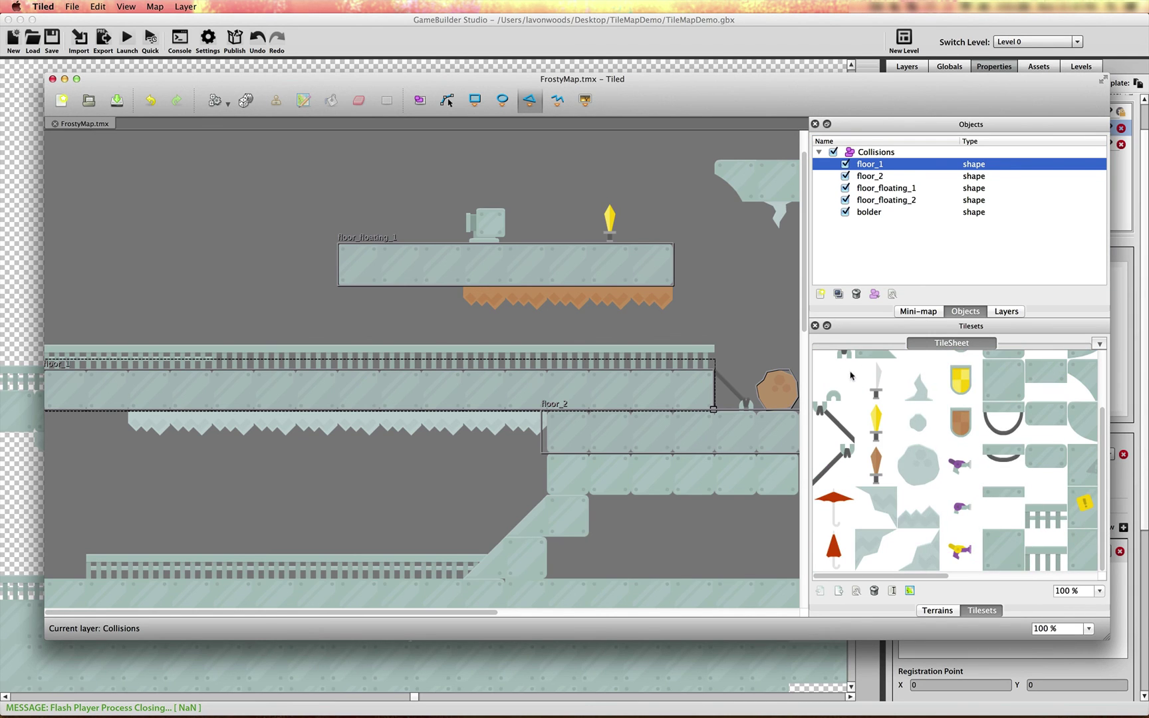
pyautogui.press('super+q')
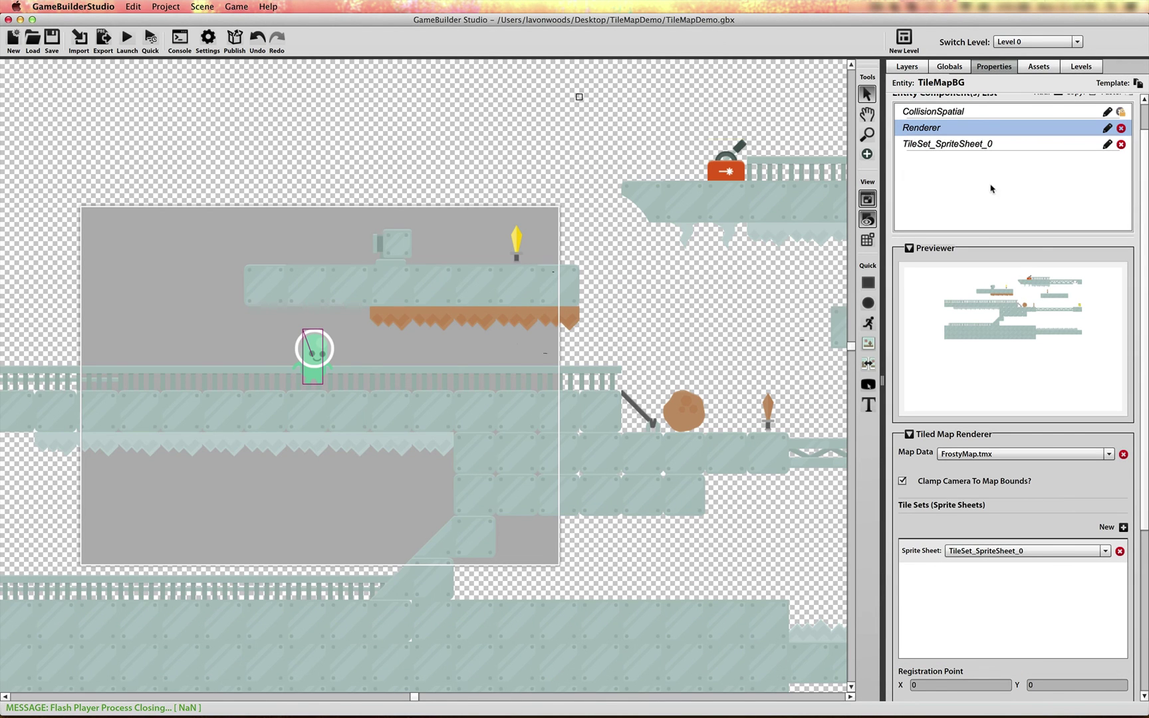
pyautogui.click(971, 150)
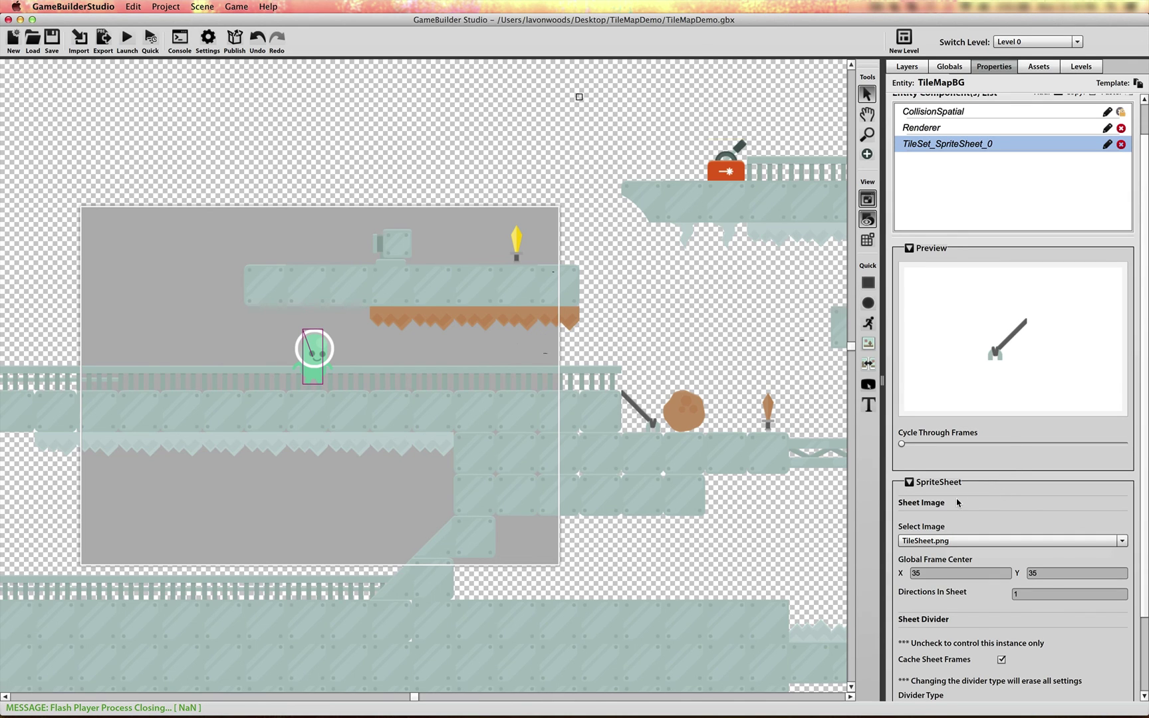
pyautogui.scroll(-5, 958, 502)
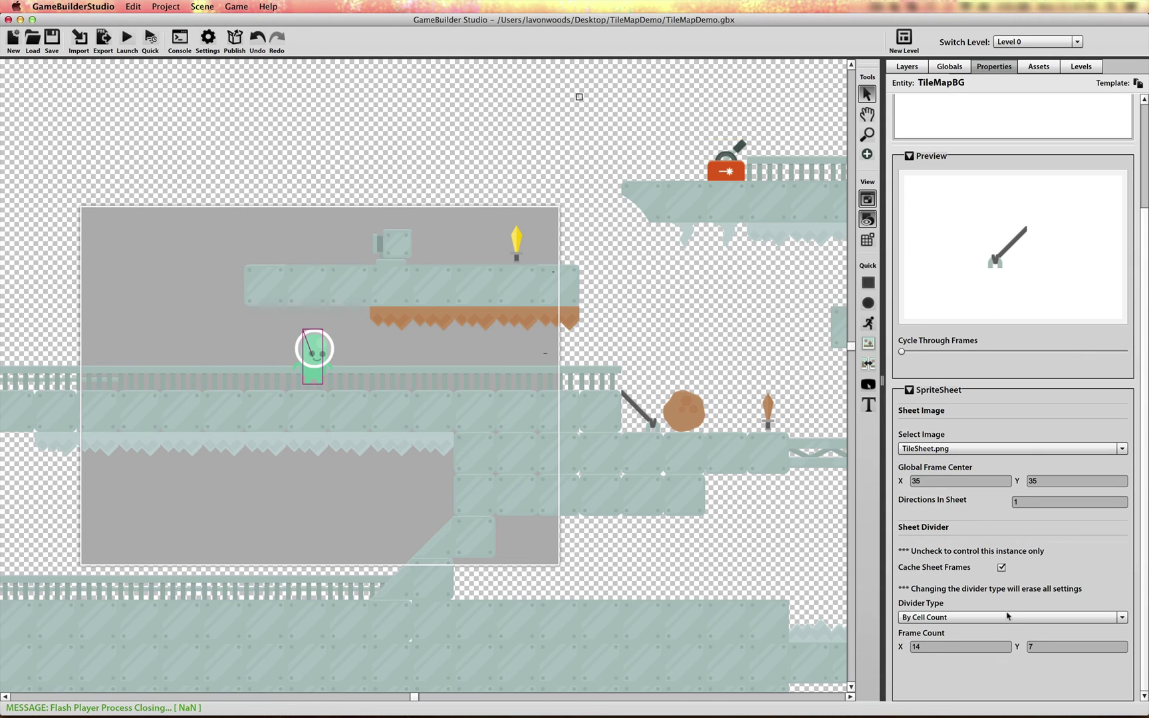
pyautogui.scroll(7, 1011, 537)
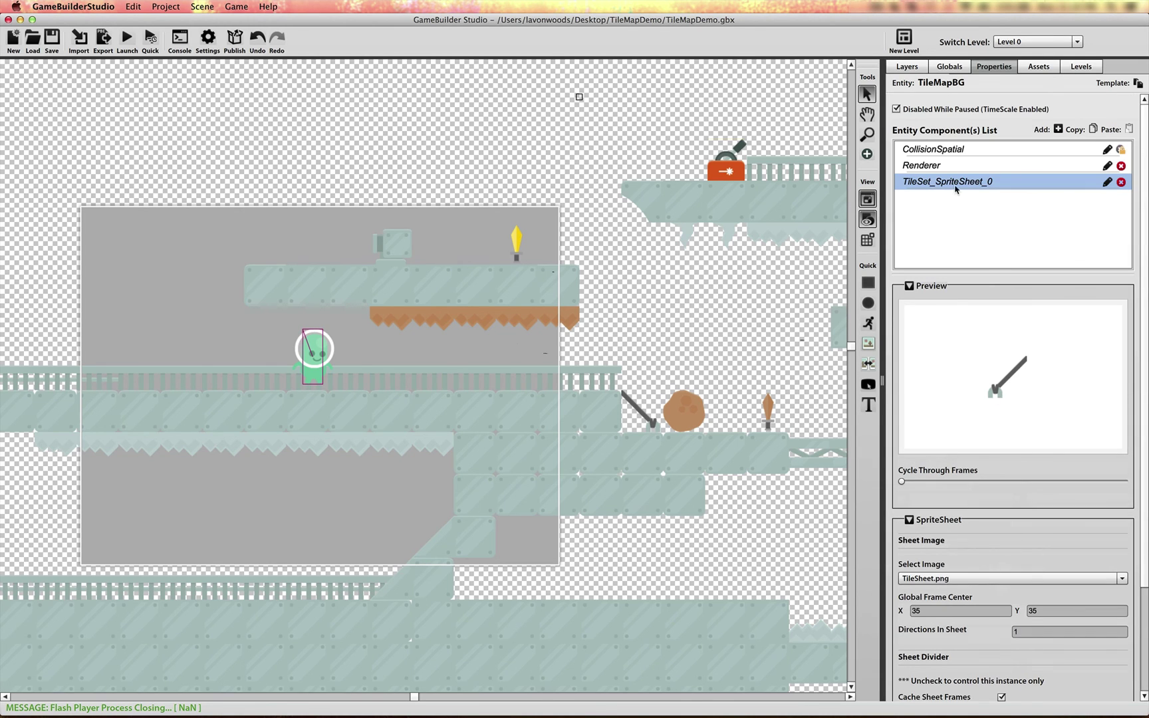
pyautogui.click(955, 164)
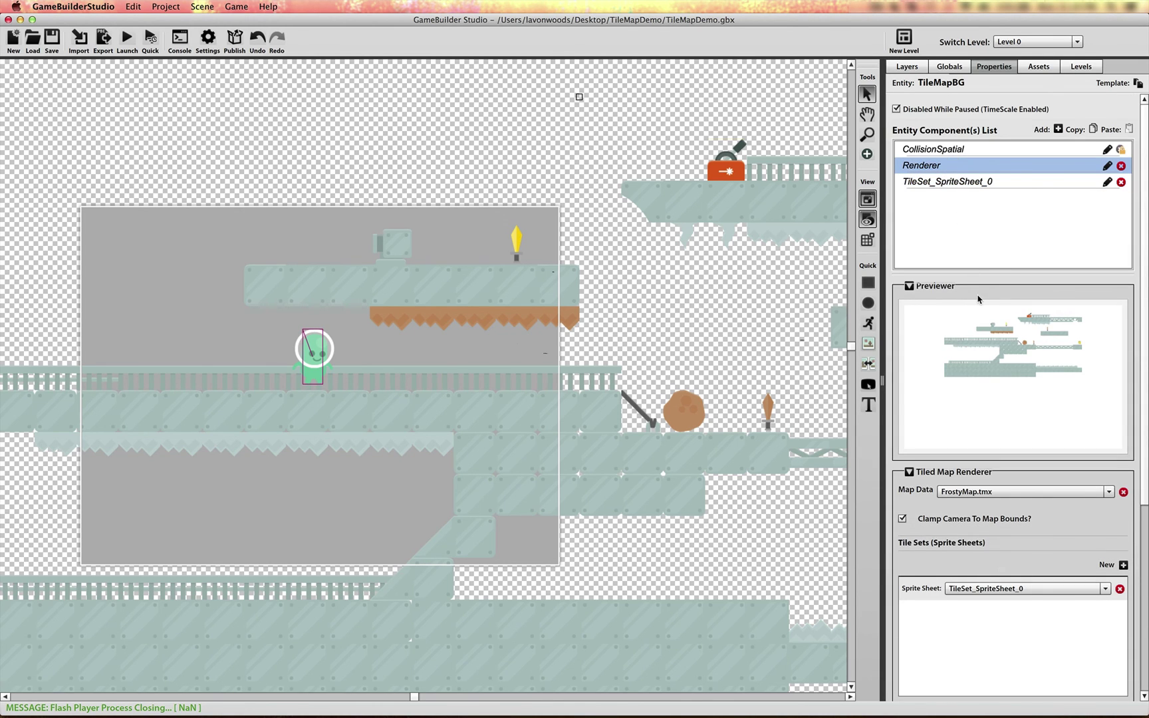